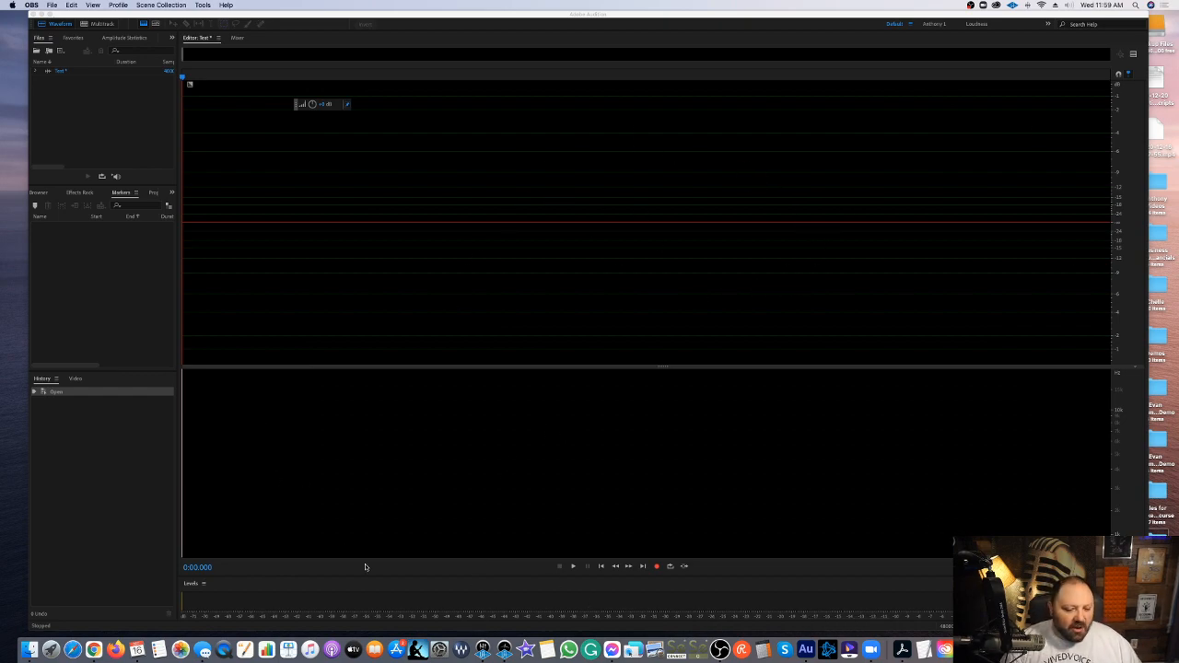
# Check the microphone's input level, and record a spoken test take about 9 seconds long into the empty Test file.
pyautogui.click(543, 605)
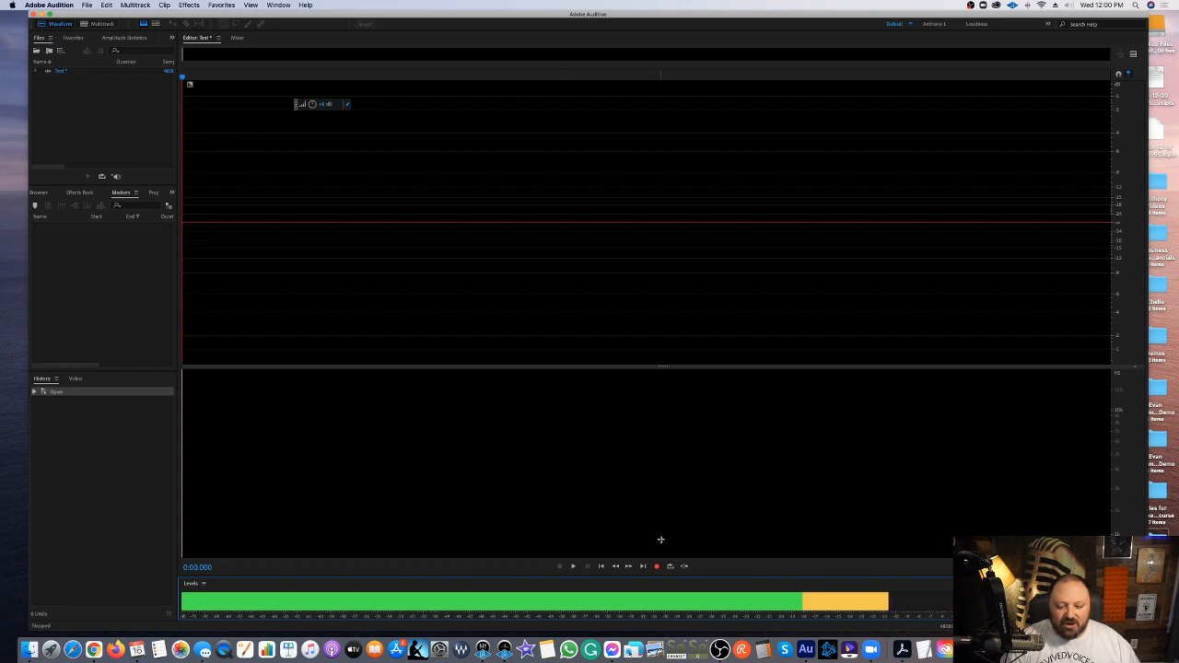
pyautogui.doubleClick(655, 606)
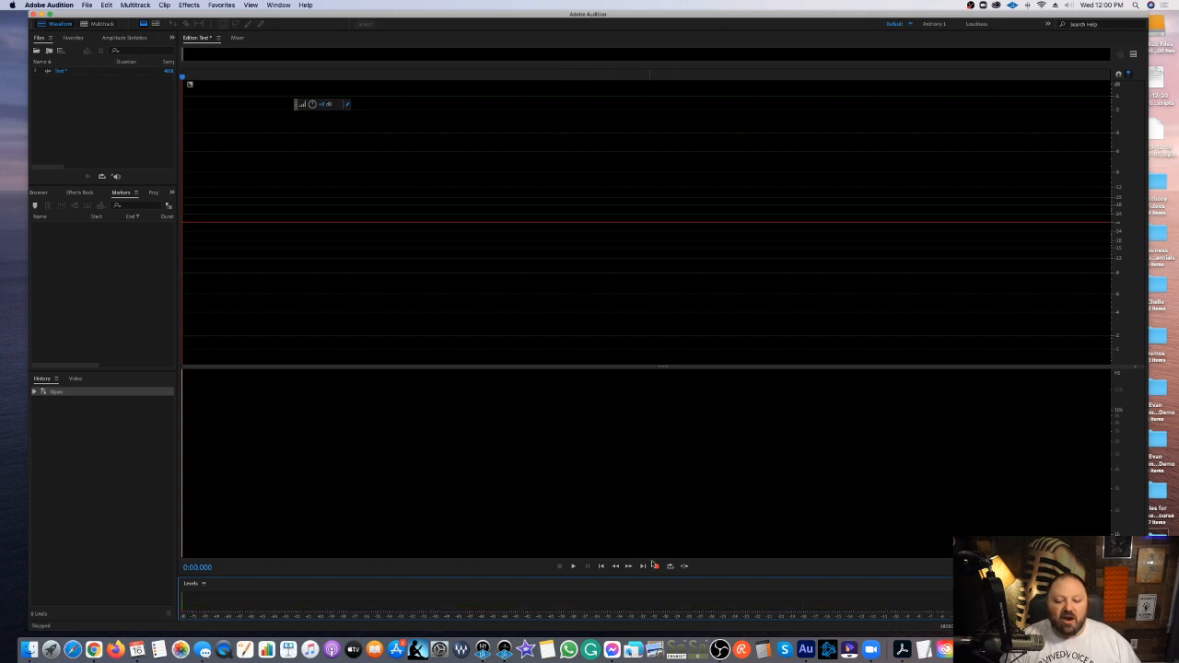
pyautogui.click(657, 566)
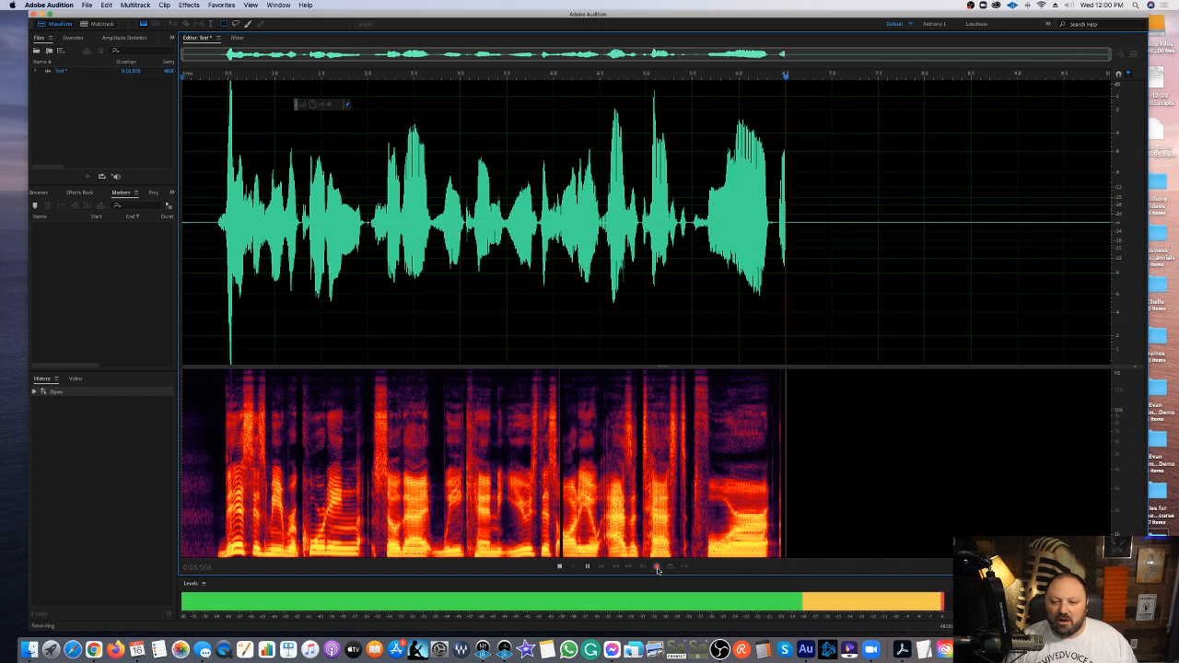
pyautogui.click(657, 568)
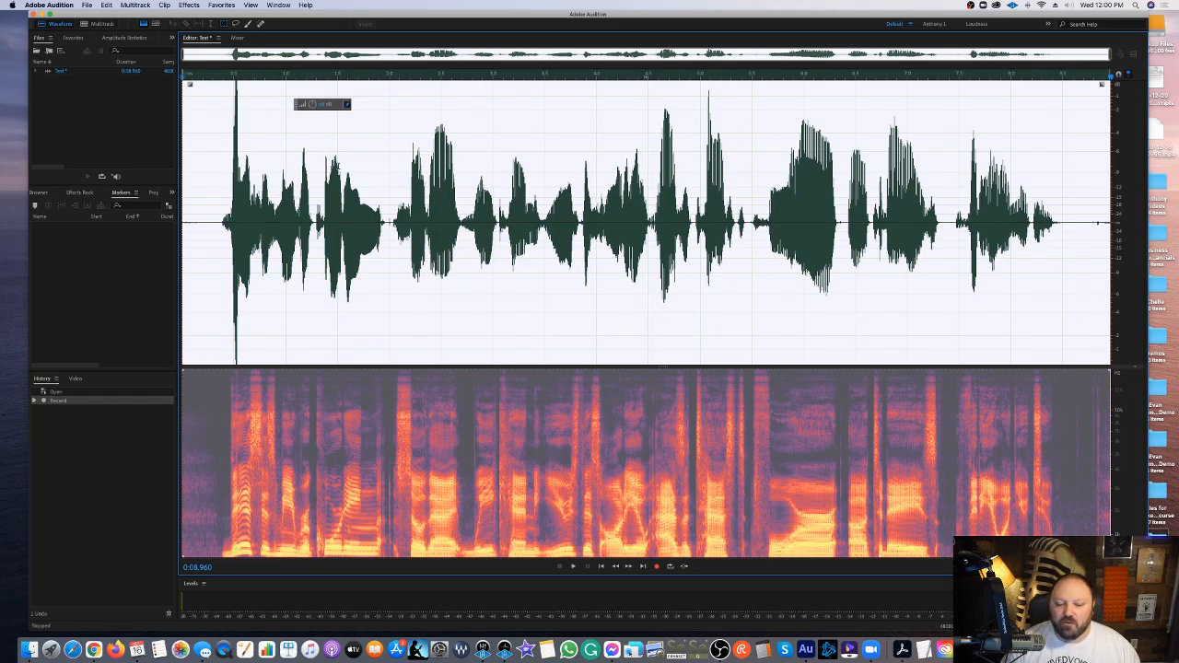
# Lower the volume of only the loud peak near 0.5 s at the start of the recording.
pyautogui.click(230, 145)
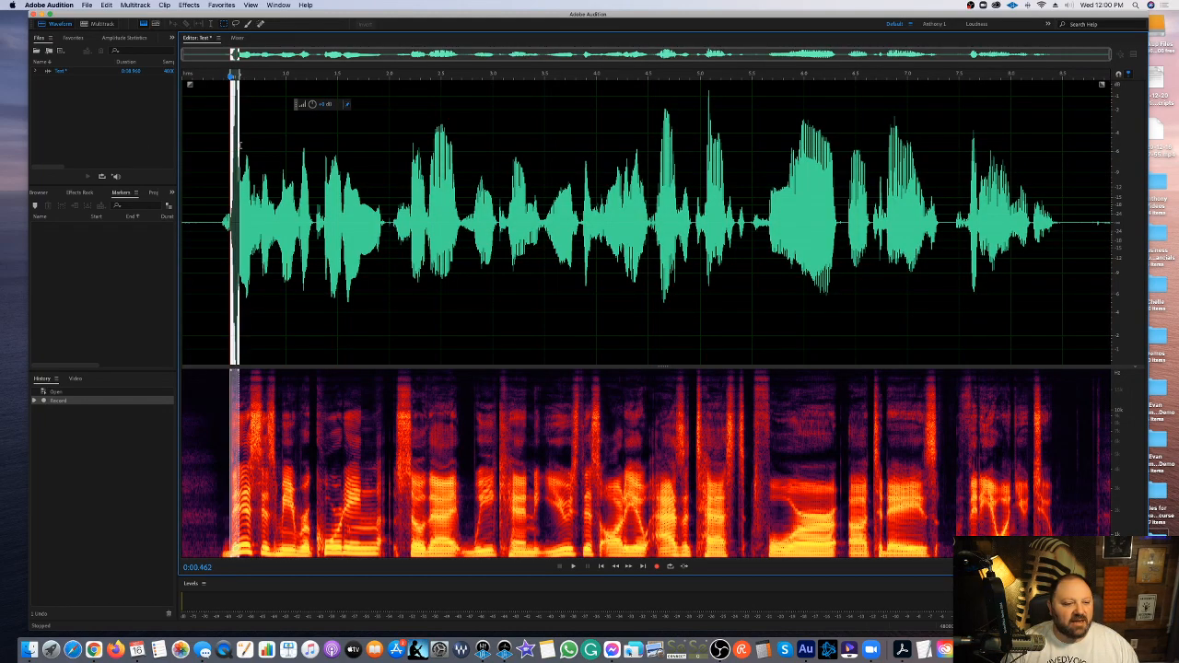
pyautogui.moveTo(315, 105); pyautogui.dragTo(314, 112)
pyautogui.click(314, 124)
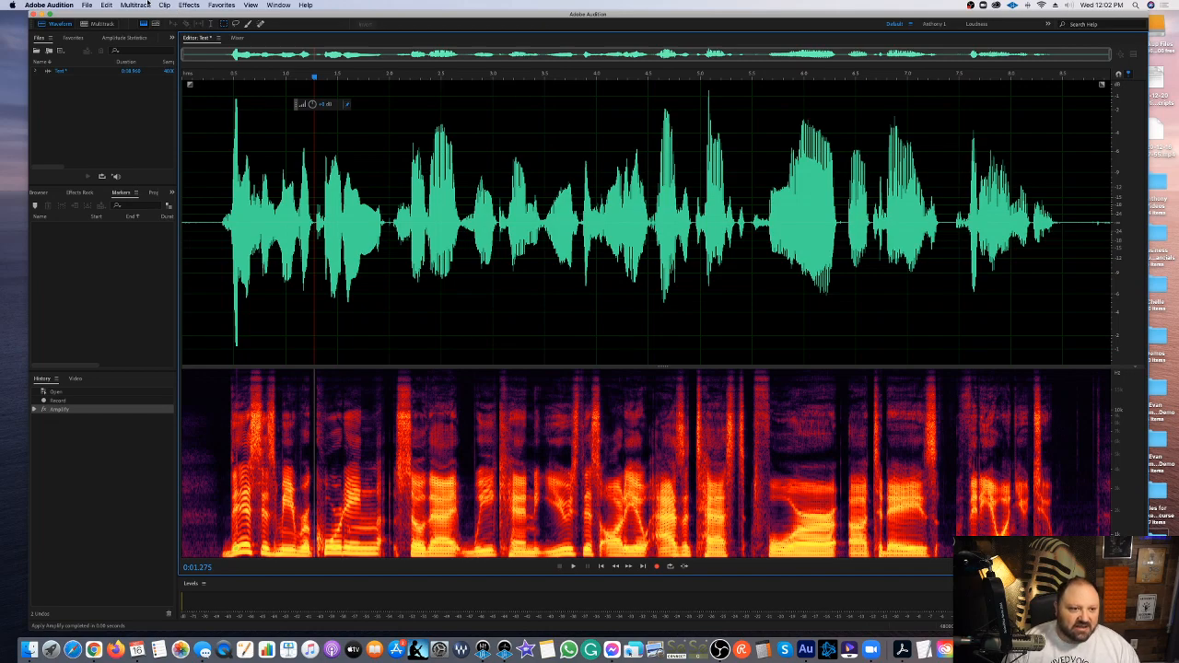
# Apply the Parametric Equalizer with the Loudness Maximizer preset to the whole recording.
pyautogui.click(190, 5)
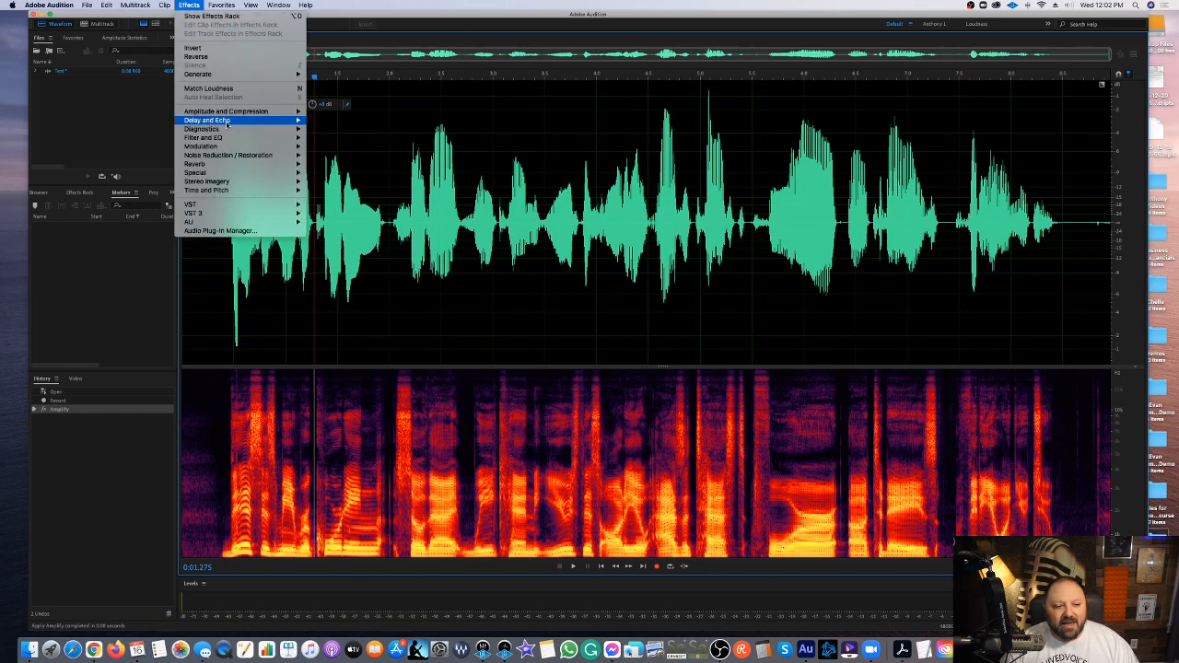
pyautogui.moveTo(277, 137)
pyautogui.click(349, 182)
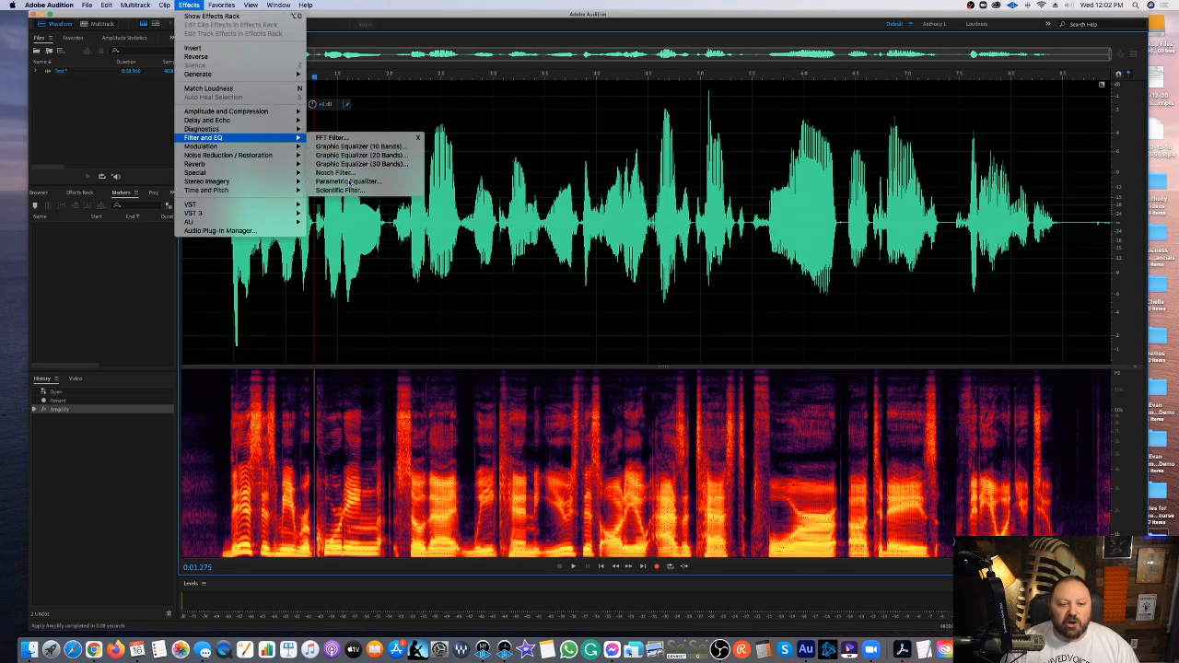
pyautogui.click(373, 183)
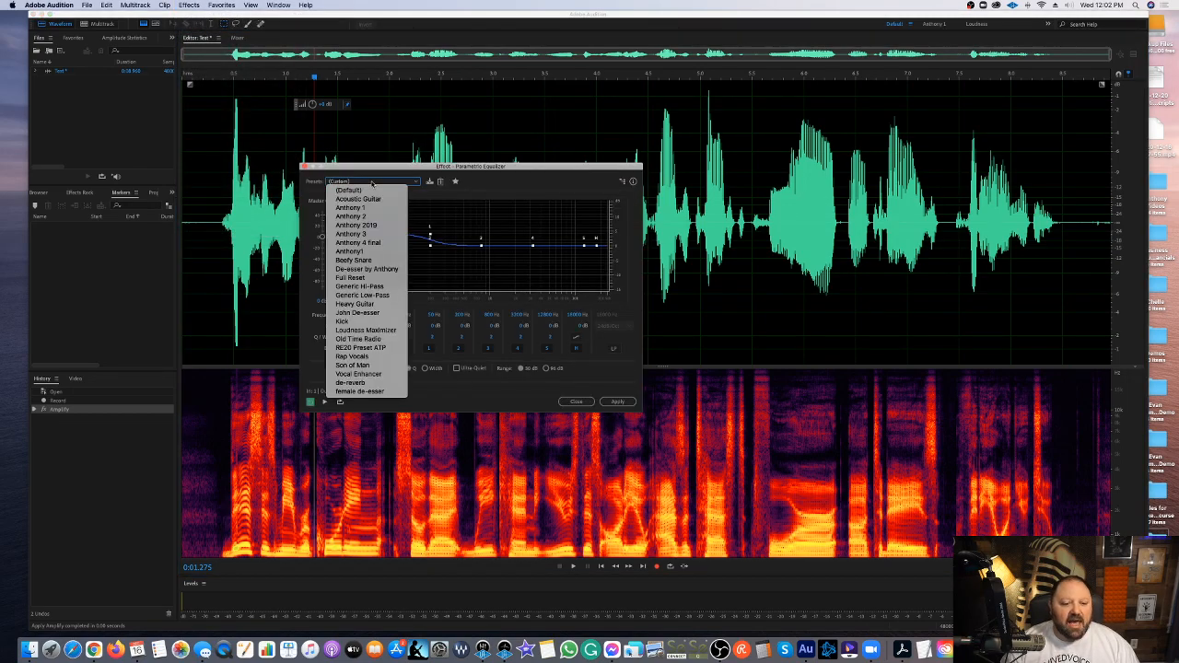
pyautogui.click(378, 329)
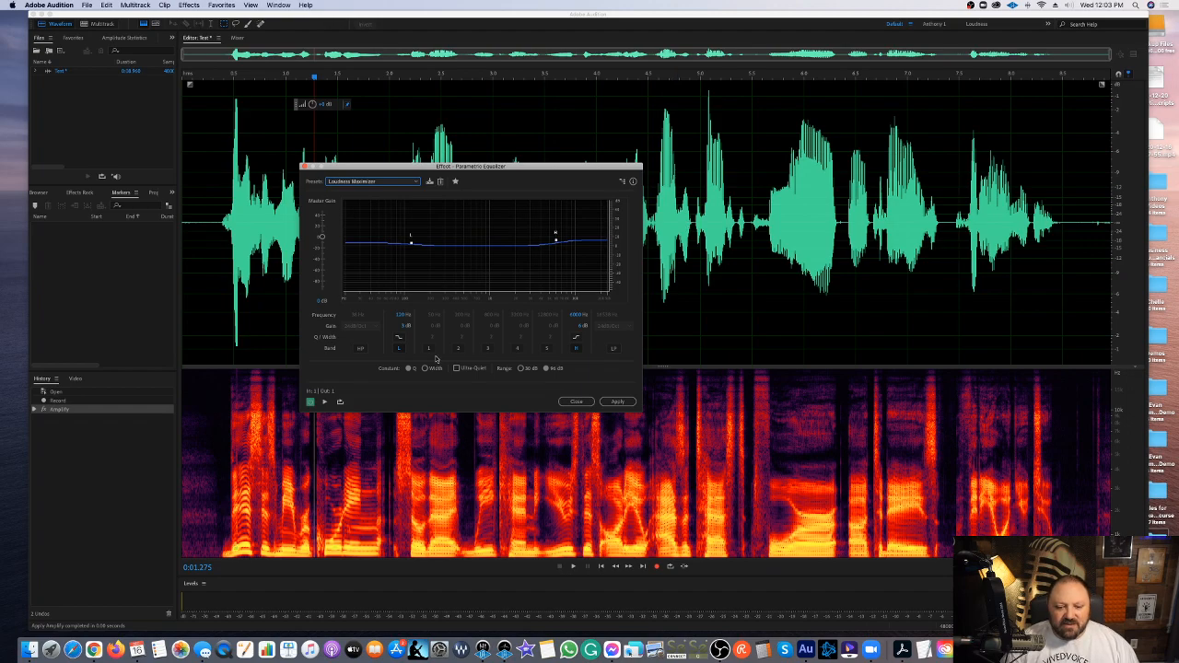
pyautogui.click(616, 402)
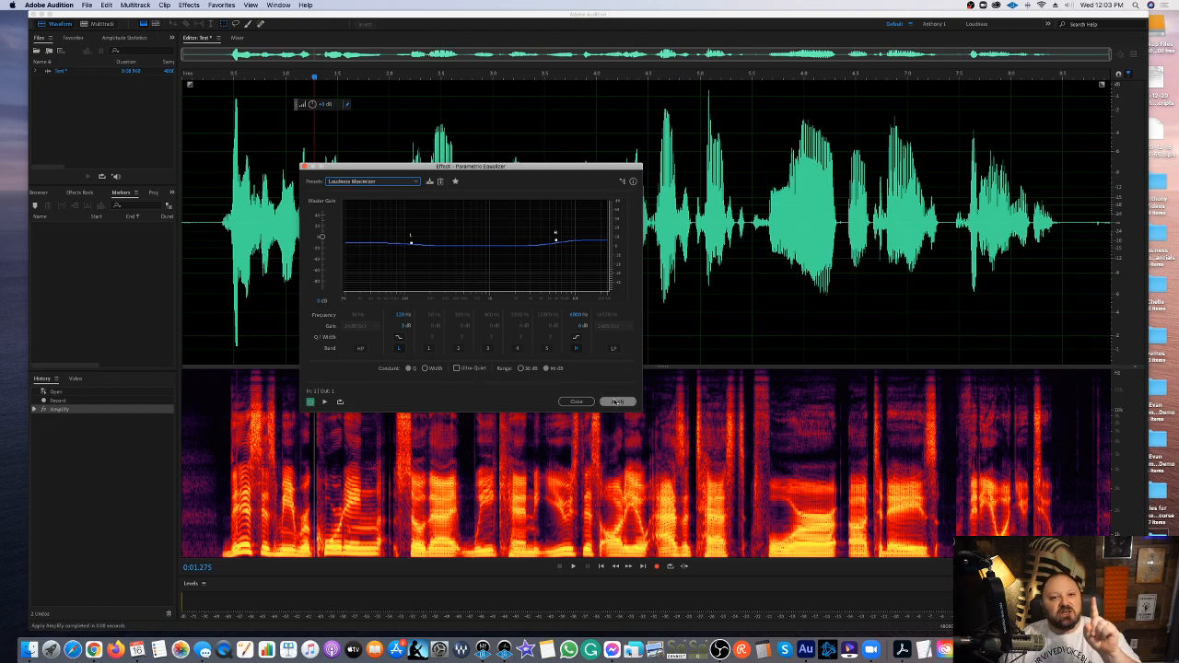
pyautogui.click(616, 402)
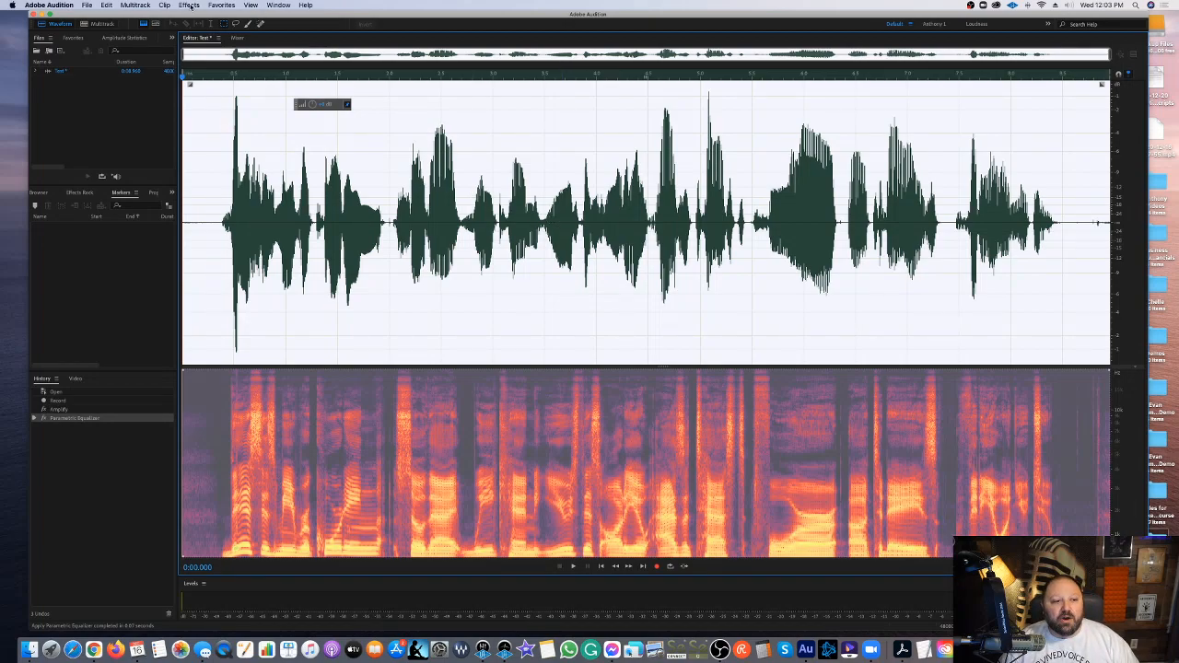
pyautogui.click(189, 6)
pyautogui.moveTo(241, 111)
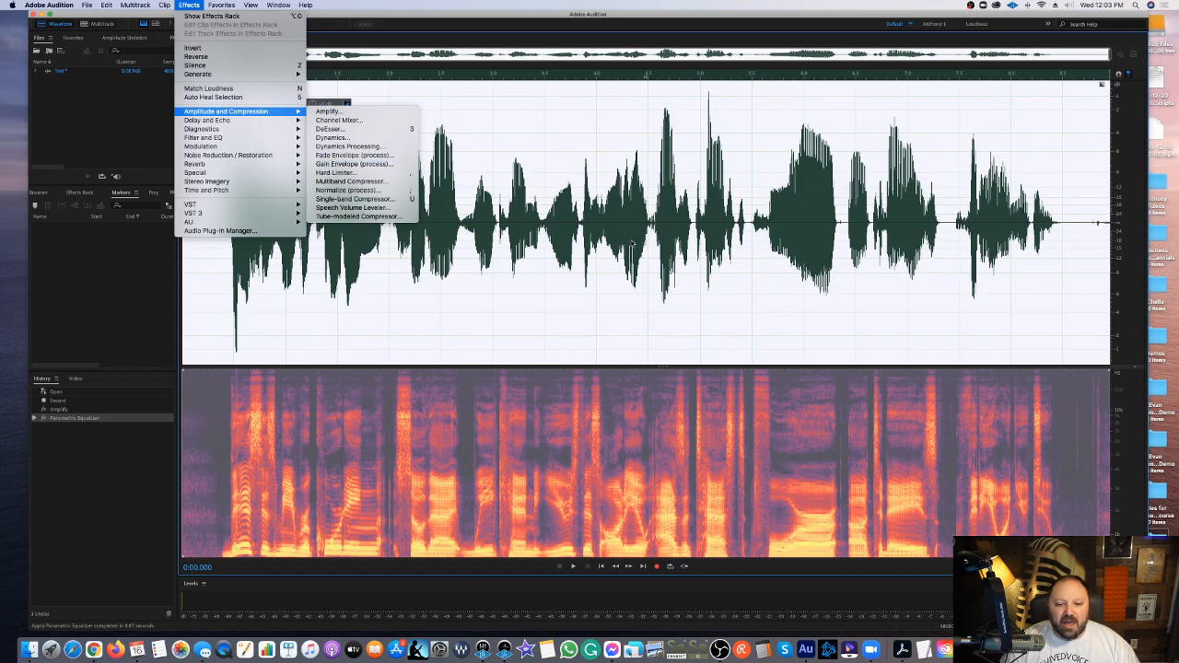
pyautogui.click(632, 239)
pyautogui.click(857, 207)
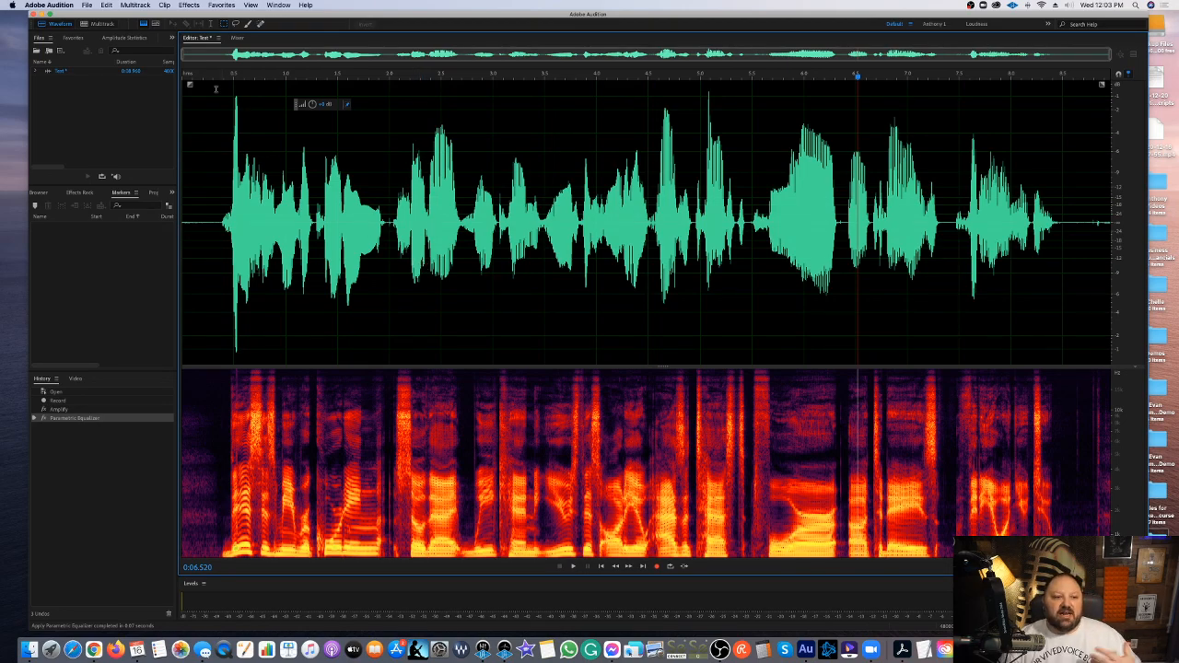
# Apply the Single-band Compressor to the whole recording with its output gain set to 0 dB.
pyautogui.click(195, 5)
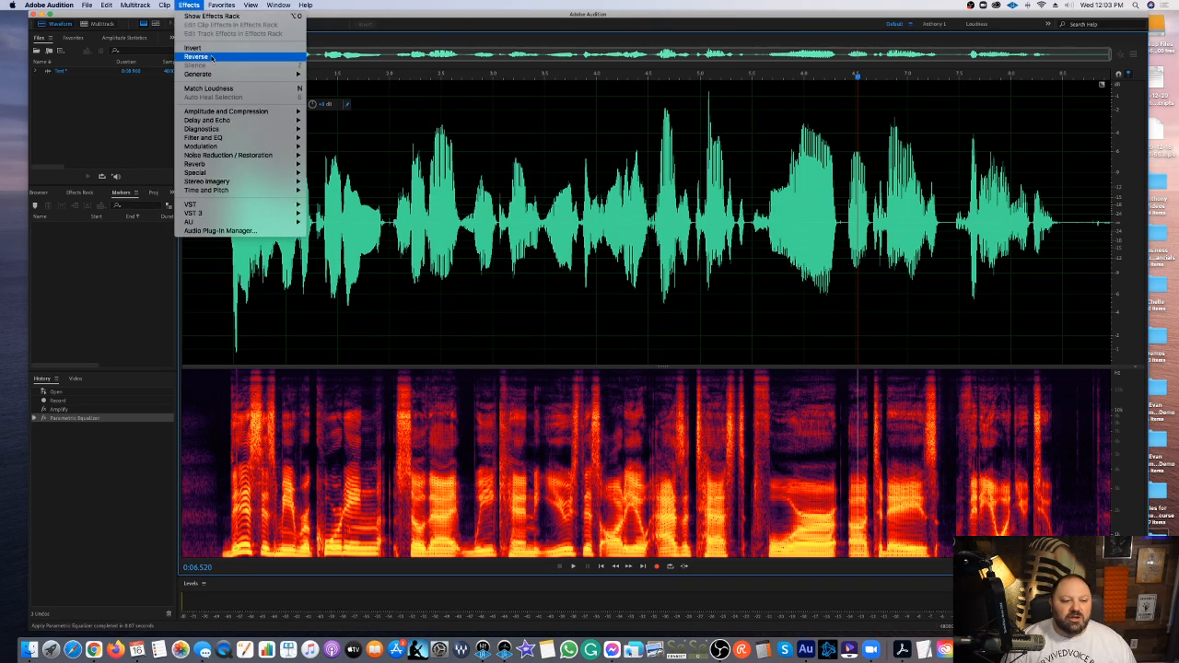
pyautogui.moveTo(254, 114)
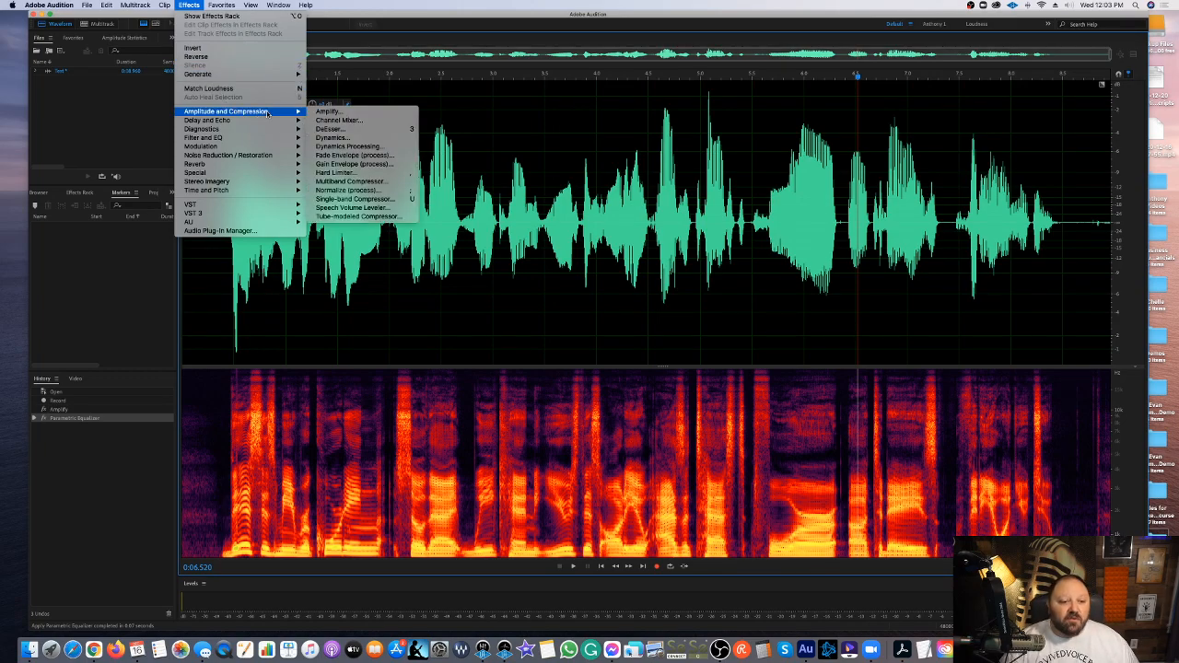
pyautogui.click(355, 199)
pyautogui.moveTo(584, 185); pyautogui.dragTo(586, 328)
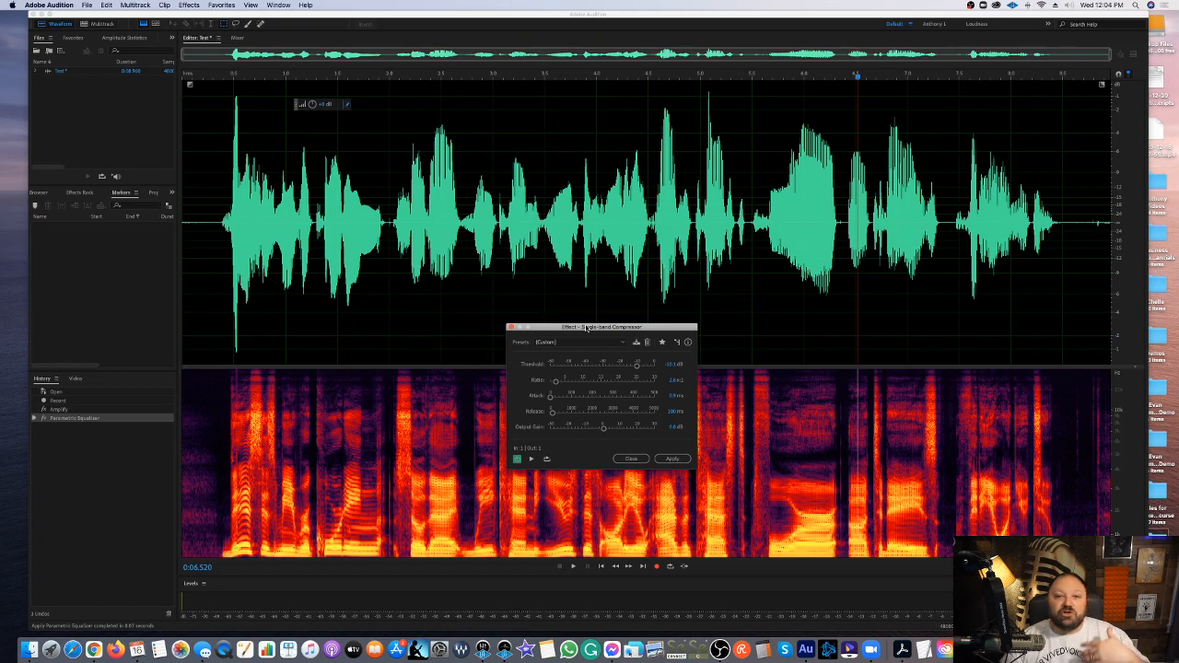
pyautogui.moveTo(587, 328); pyautogui.dragTo(582, 293)
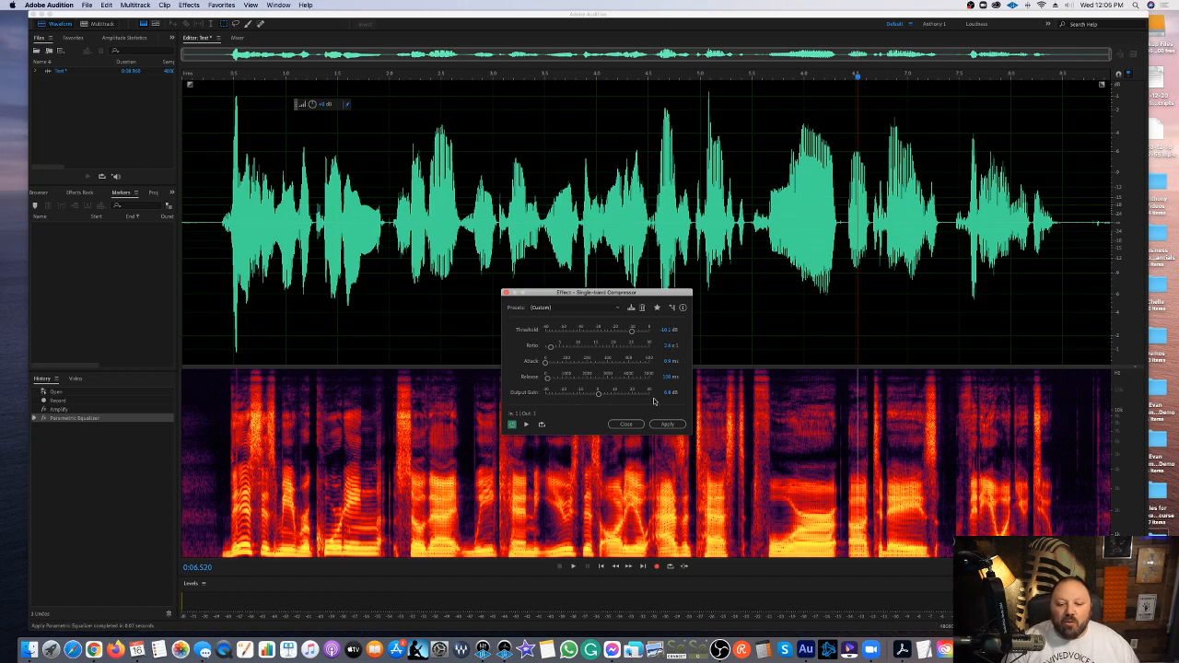
pyautogui.click(599, 395)
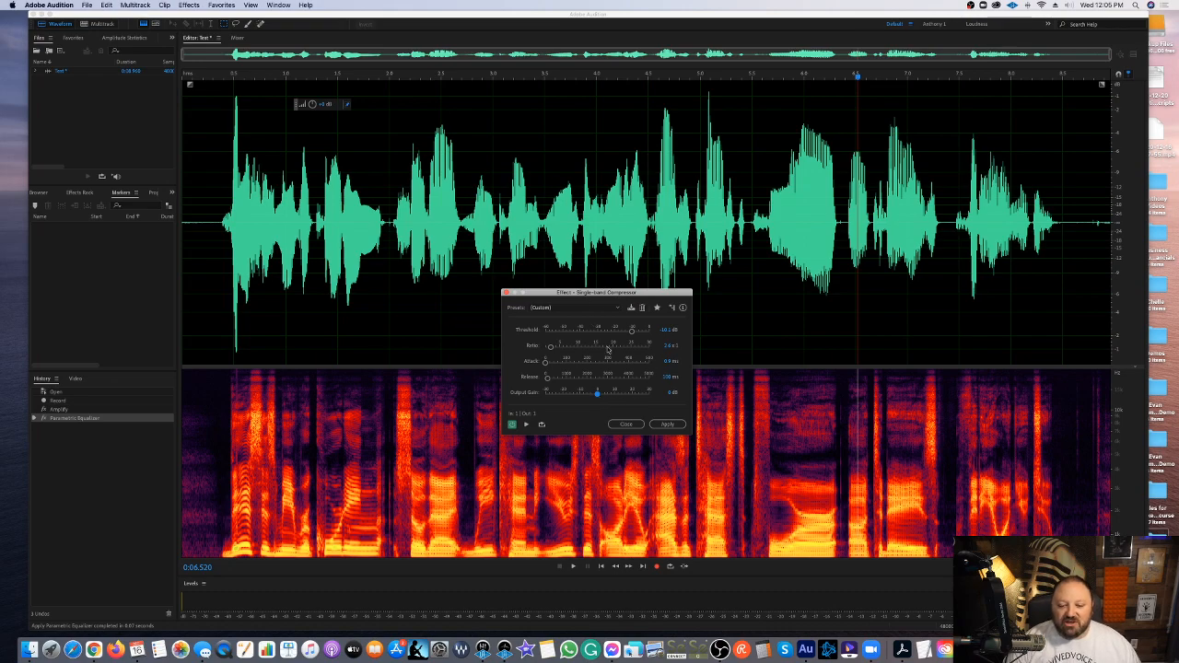
pyautogui.click(667, 424)
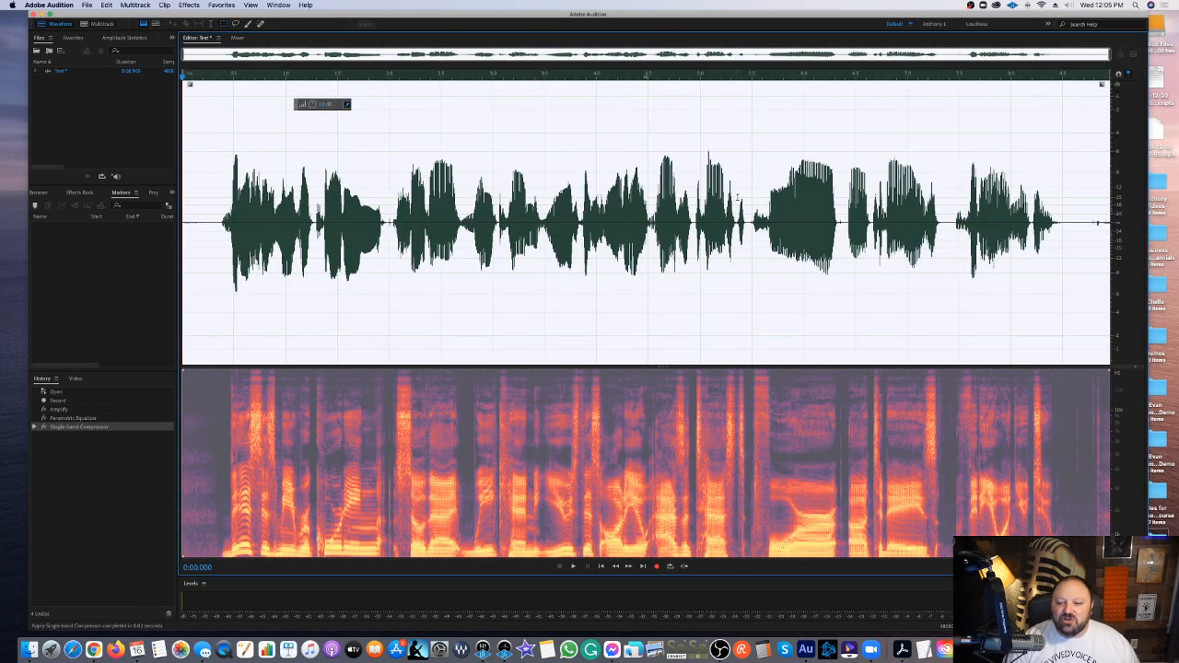
# Open the iZotope RX 8 Mouth De-click VST effect for the recording and cancel its authorization to continue in demo mode.
pyautogui.click(660, 205)
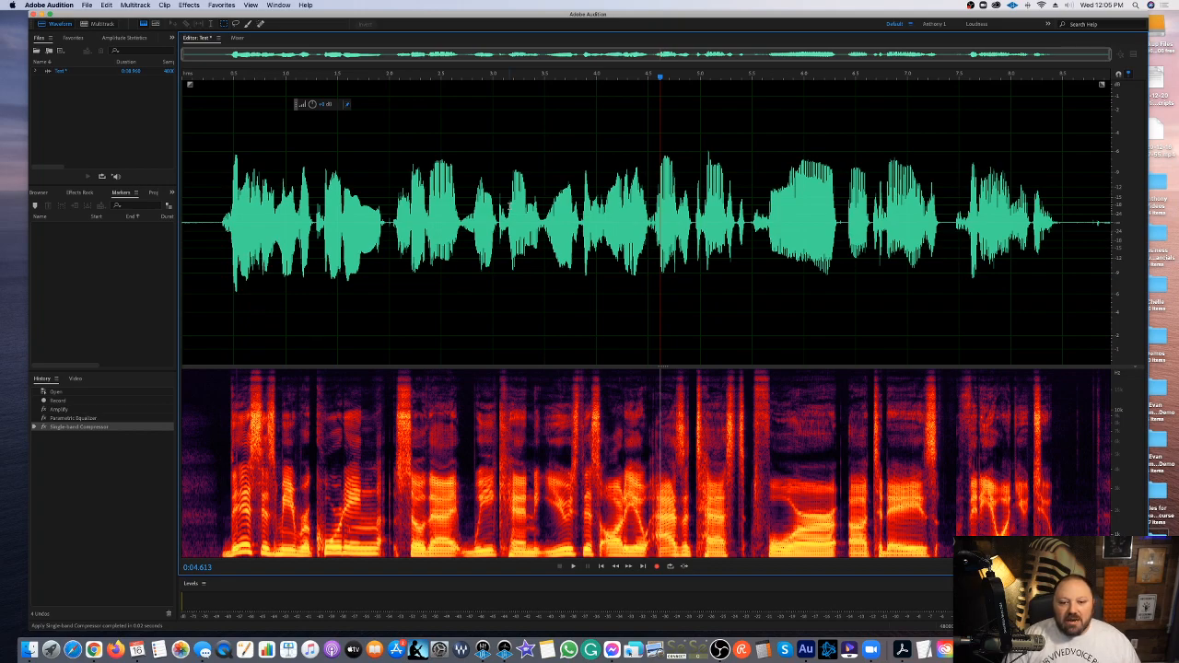
pyautogui.click(425, 191)
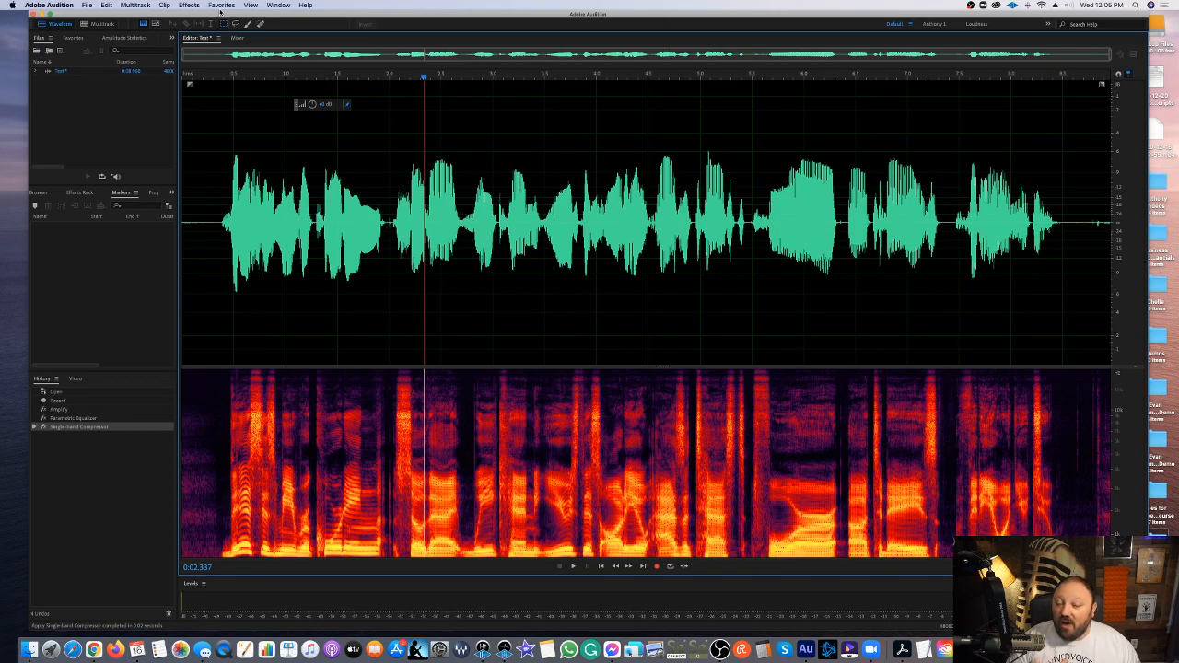
pyautogui.click(189, 5)
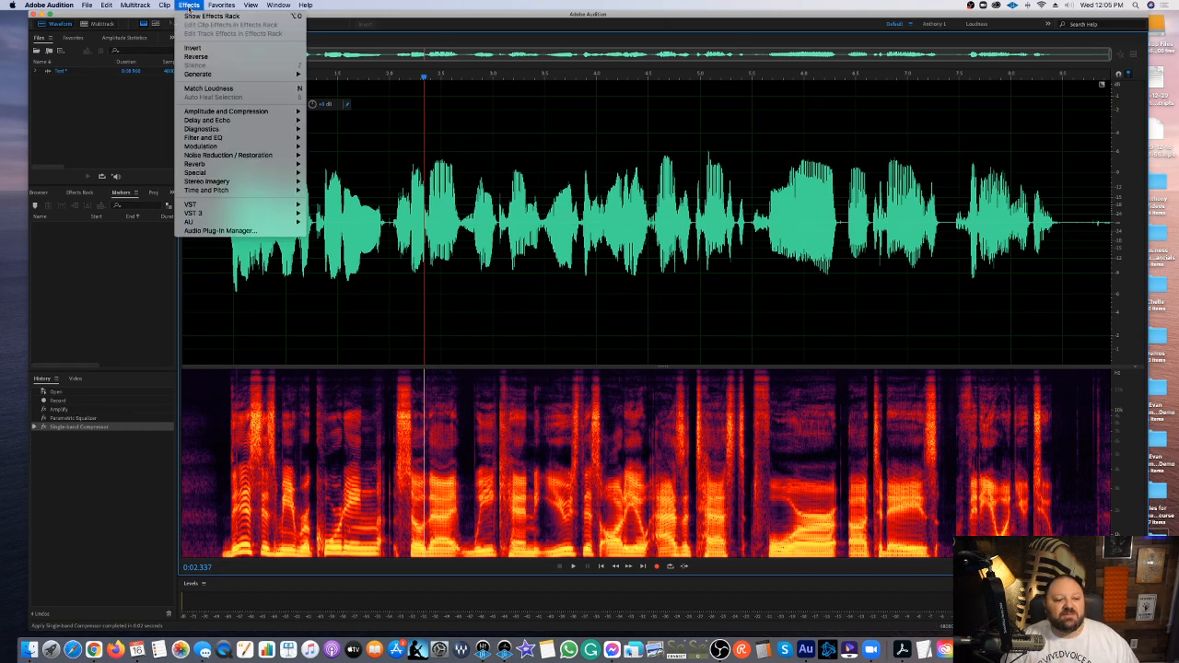
pyautogui.moveTo(247, 207)
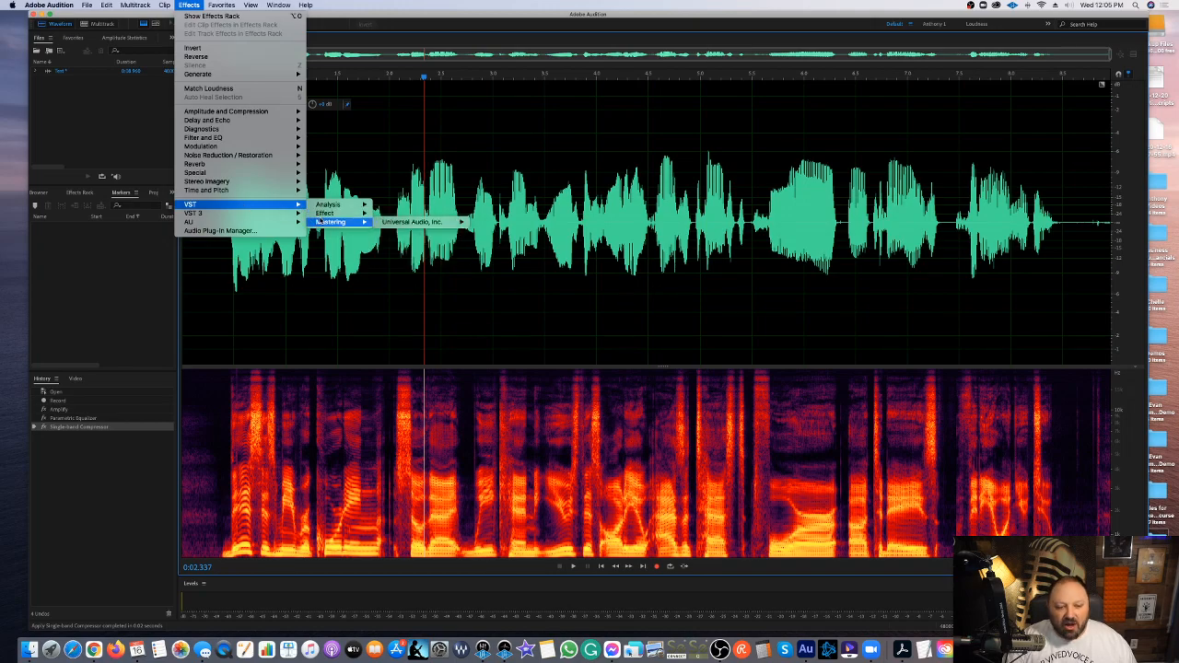
pyautogui.moveTo(322, 220)
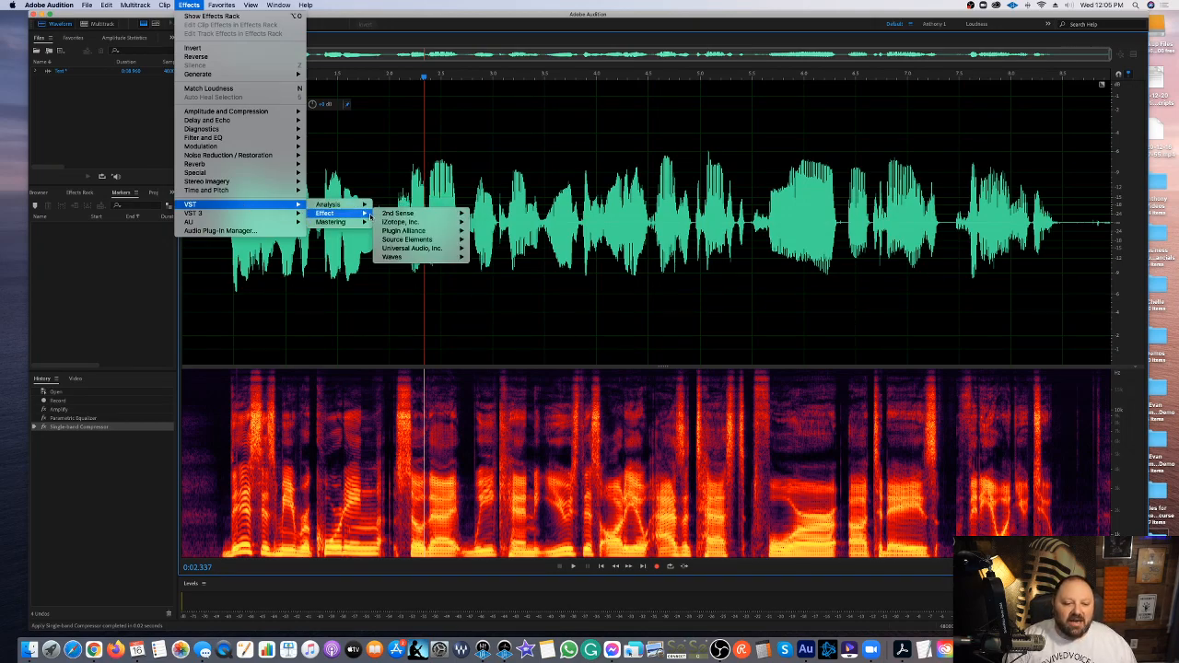
pyautogui.moveTo(401, 222)
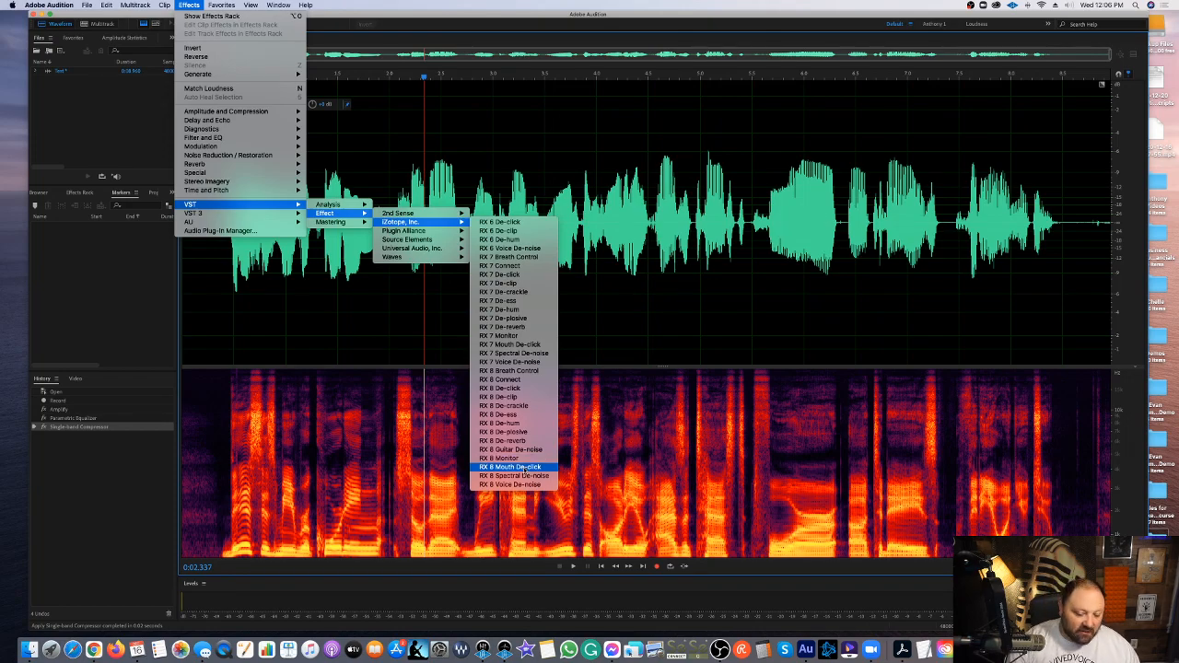
pyautogui.click(521, 468)
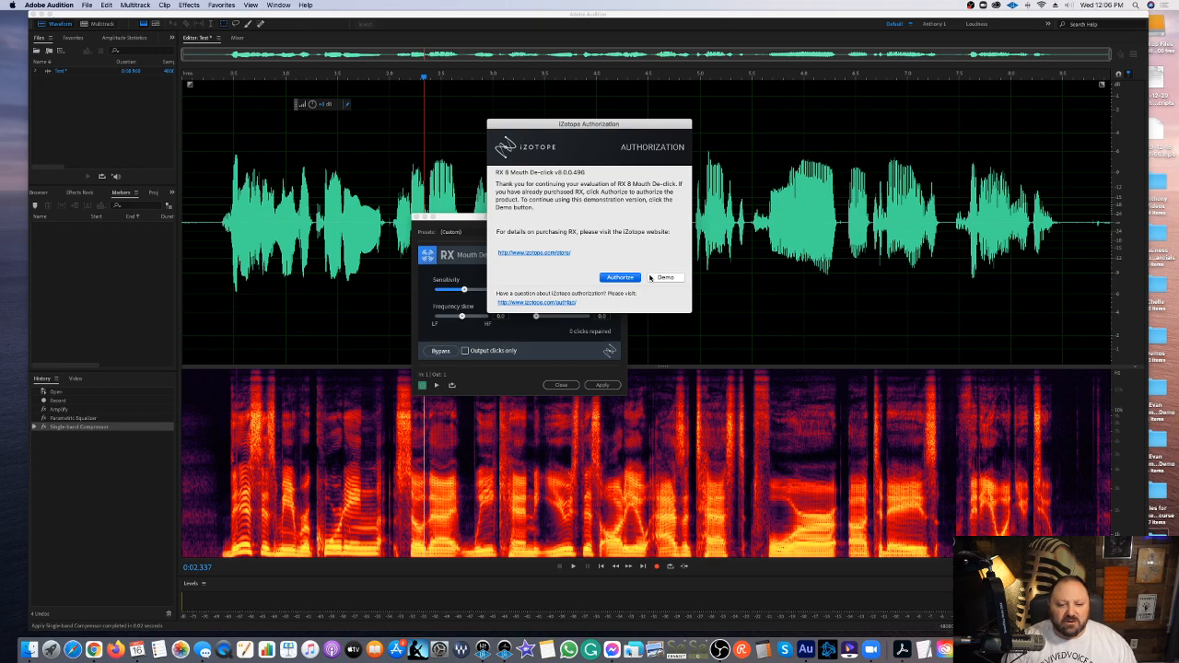
pyautogui.click(630, 278)
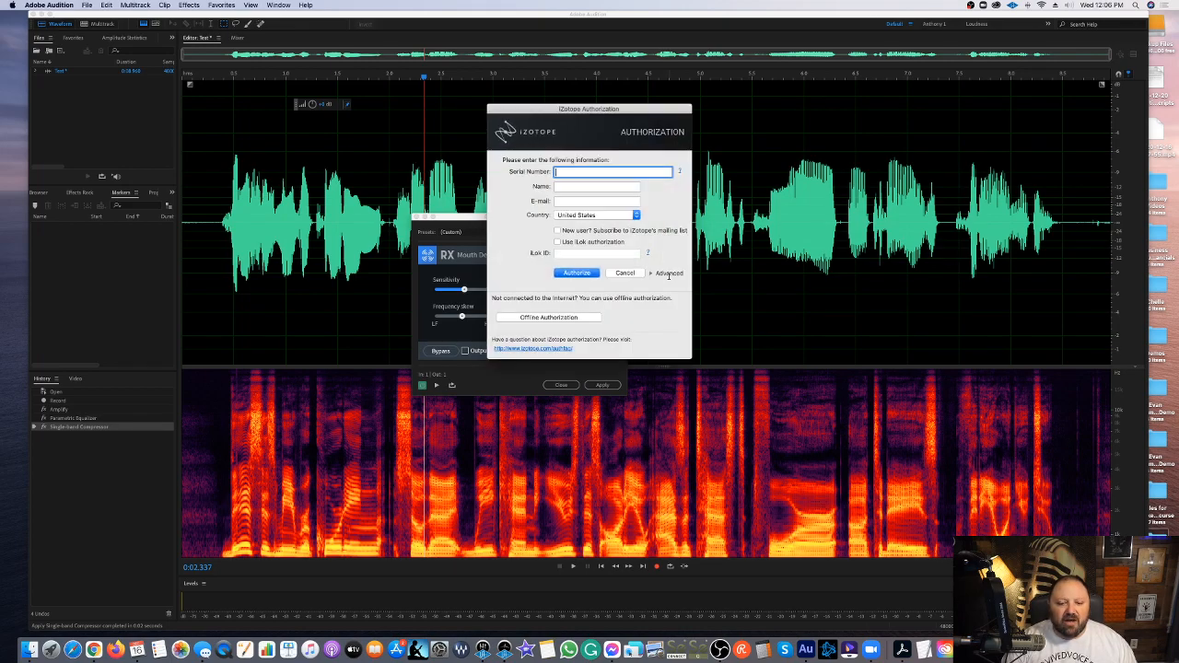
pyautogui.moveTo(610, 112); pyautogui.dragTo(838, 331)
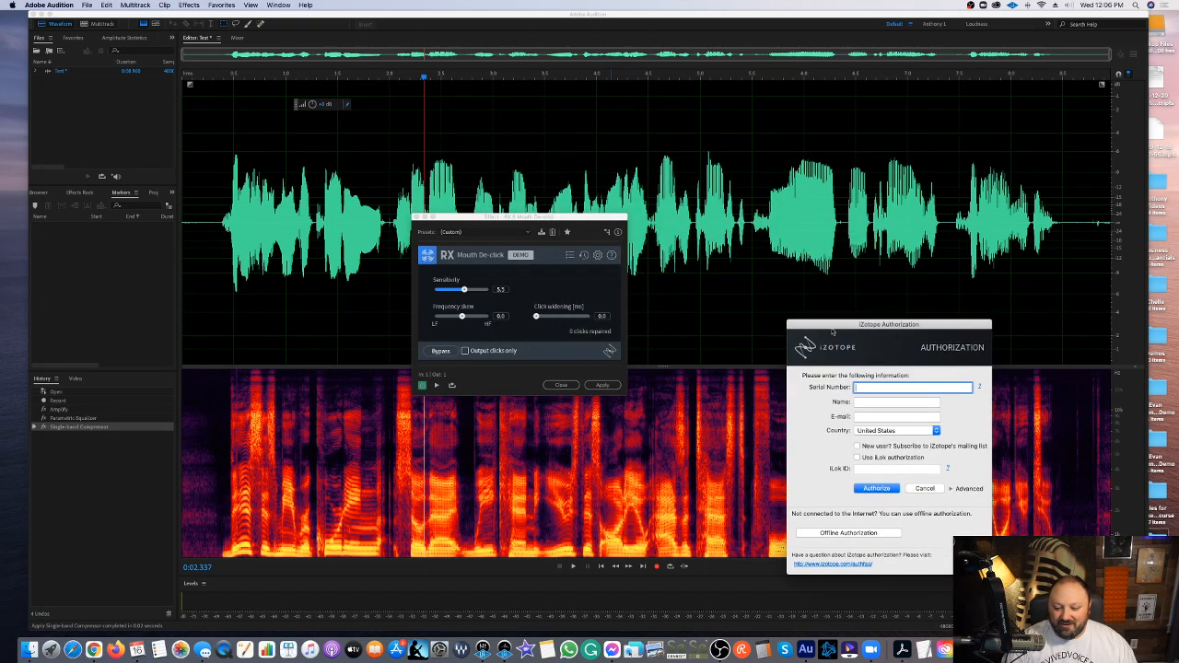
pyautogui.click(924, 488)
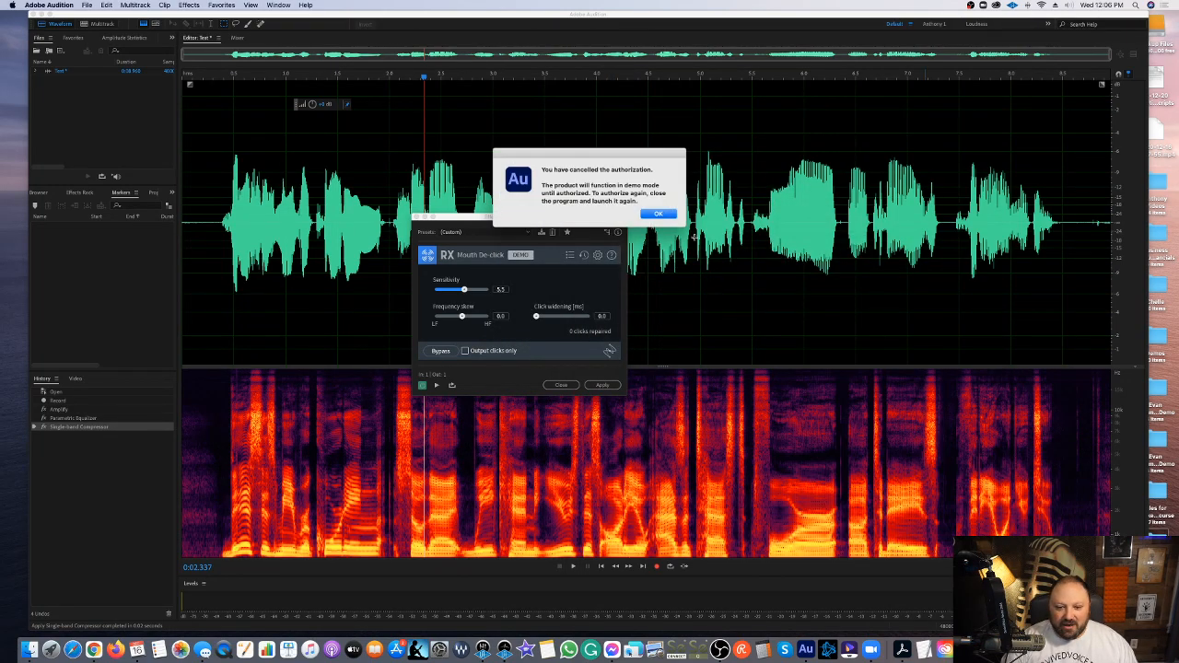
pyautogui.click(659, 213)
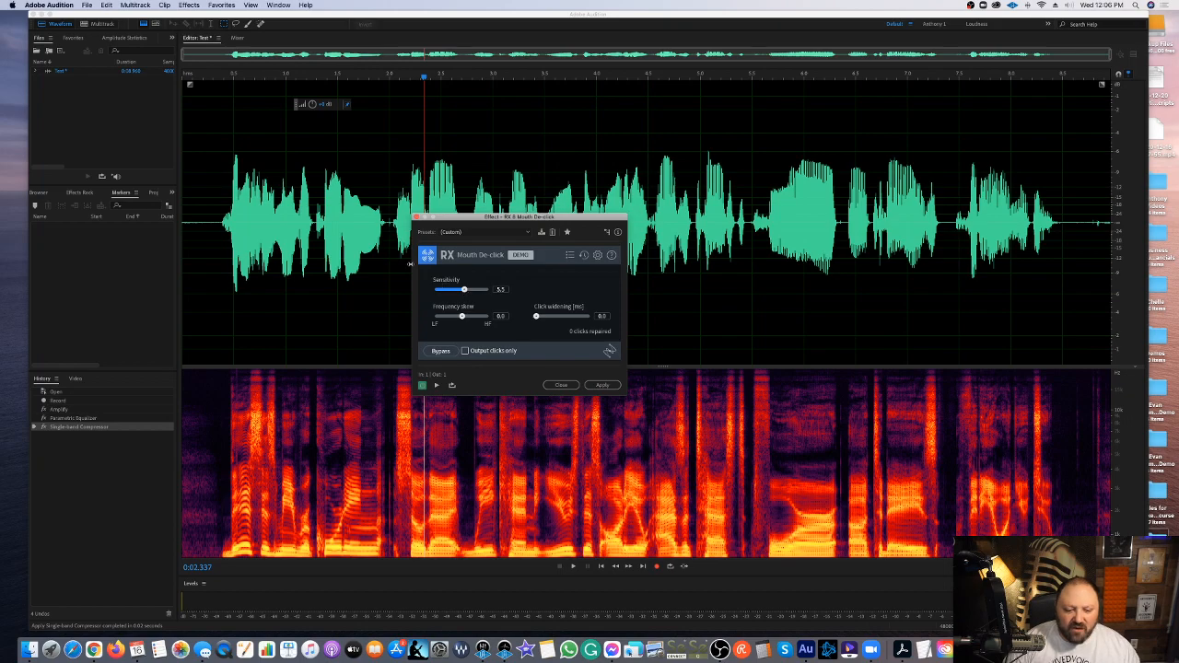
# Preview the recording from about 0.2 s through Mouth De-click, and close the effect without applying it.
pyautogui.click(204, 238)
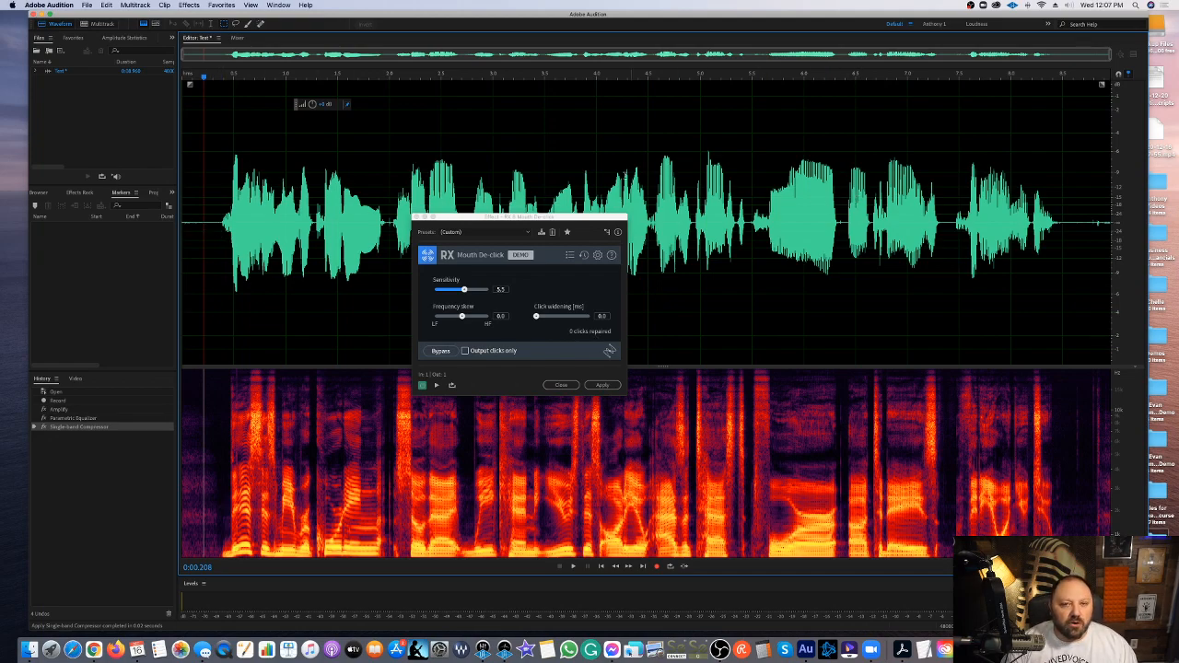
pyautogui.press('space')
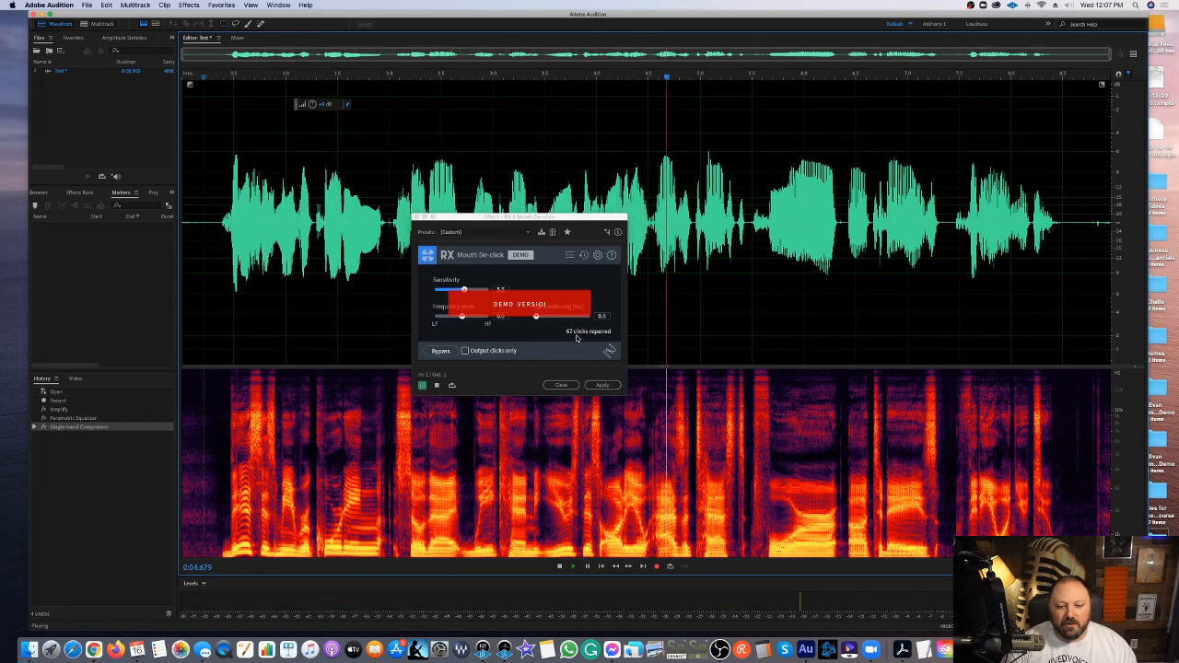
pyautogui.press('space')
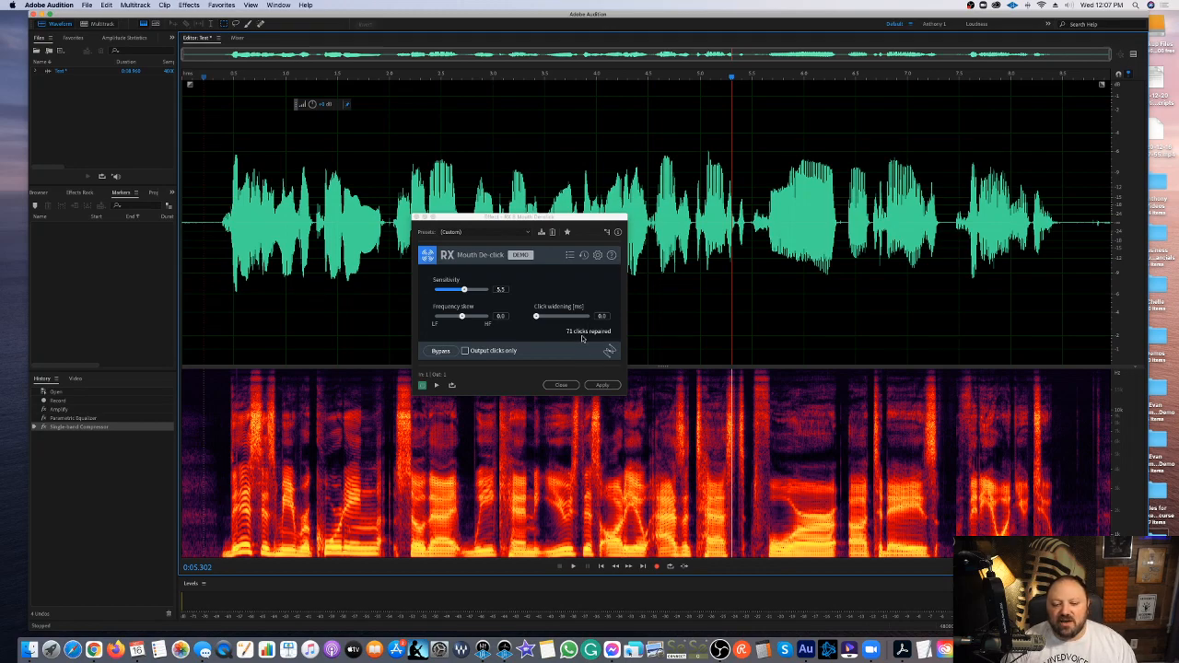
pyautogui.click(561, 384)
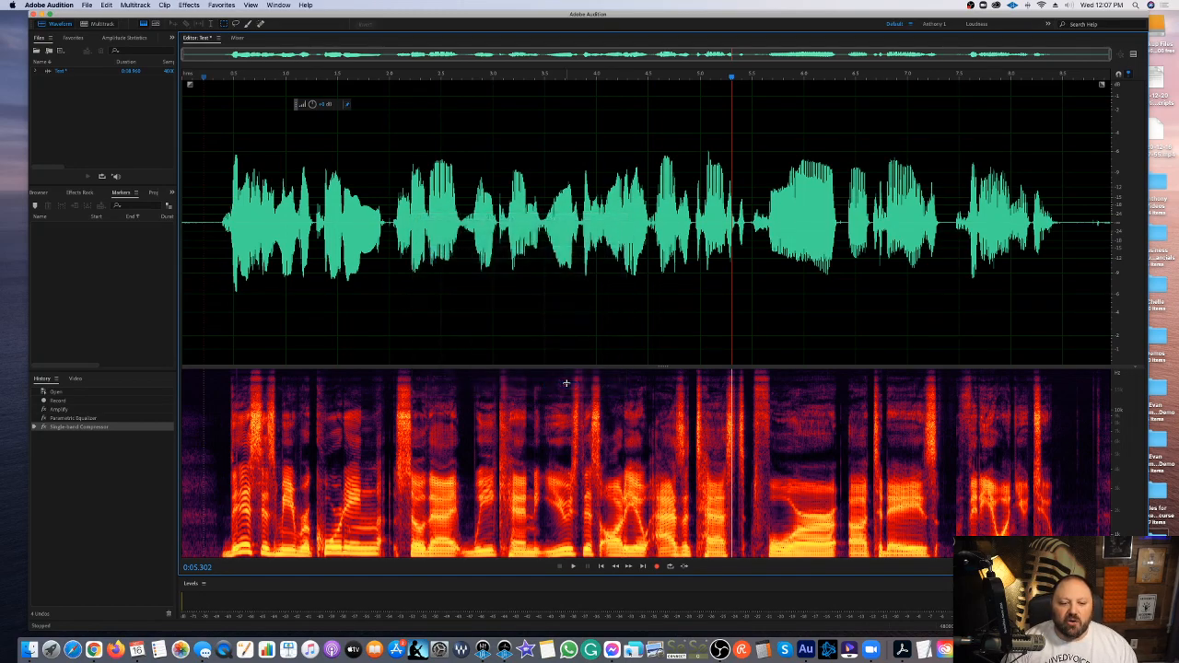
# Preview the recording from about 0.3 s through iZotope RX 7 Mouth De-click and apply the effect to the whole recording.
pyautogui.click(180, 7)
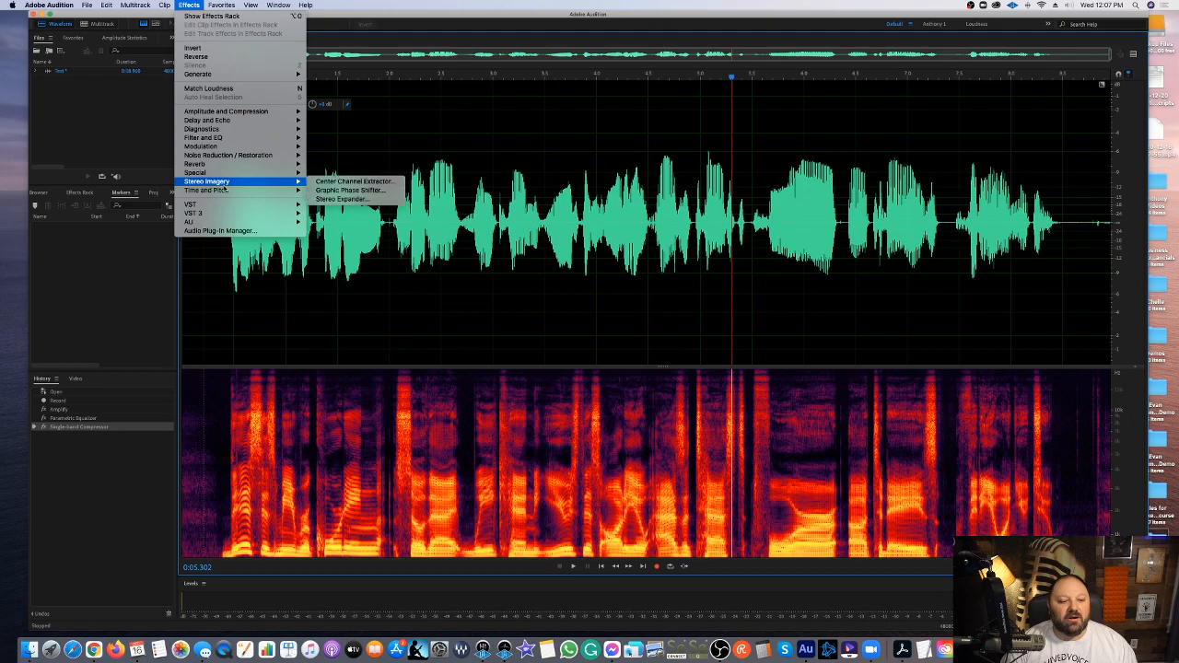
pyautogui.moveTo(198, 204)
pyautogui.moveTo(327, 214)
pyautogui.moveTo(406, 222)
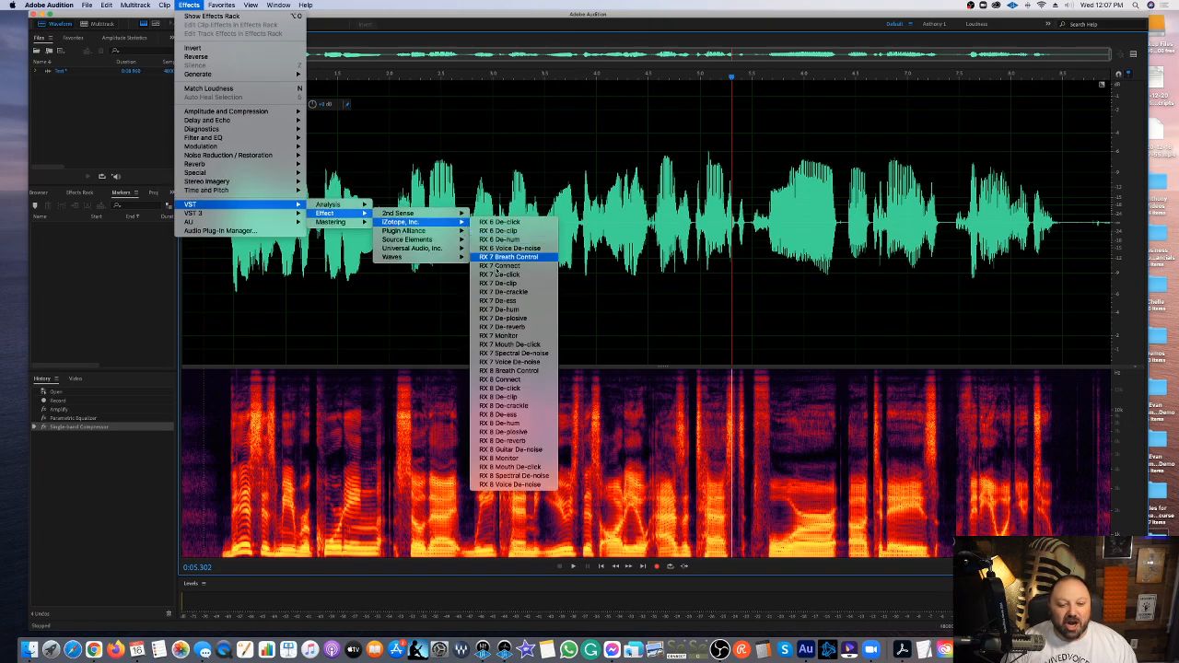
pyautogui.click(526, 344)
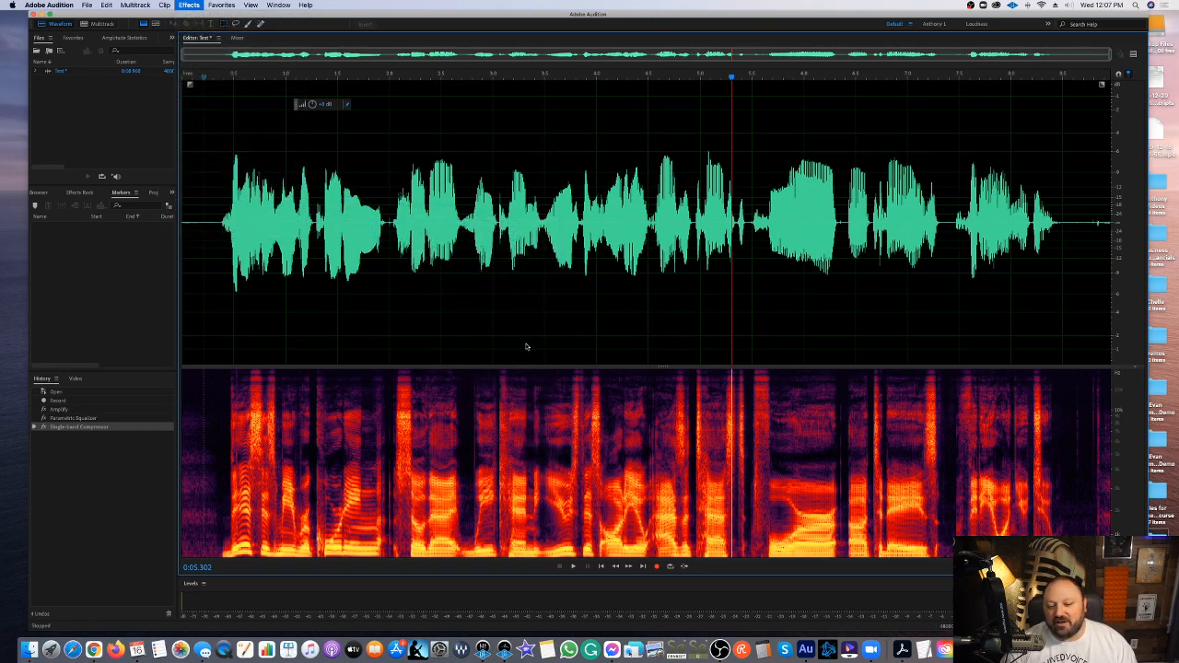
pyautogui.click(212, 218)
pyautogui.press('space')
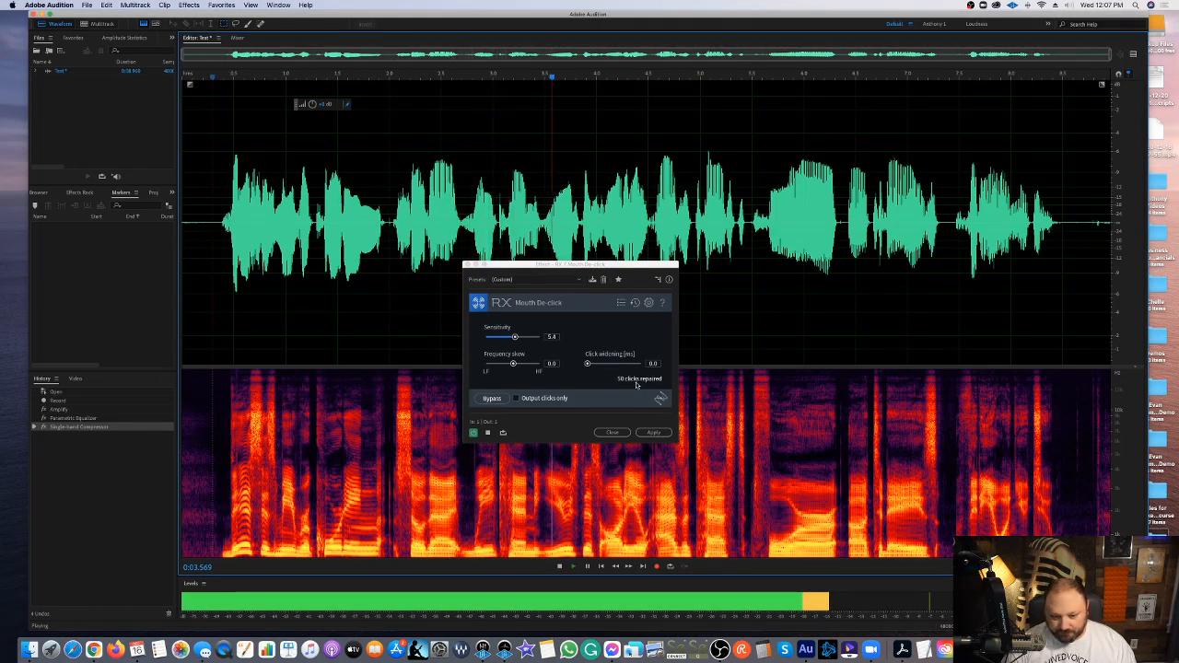
pyautogui.press('space')
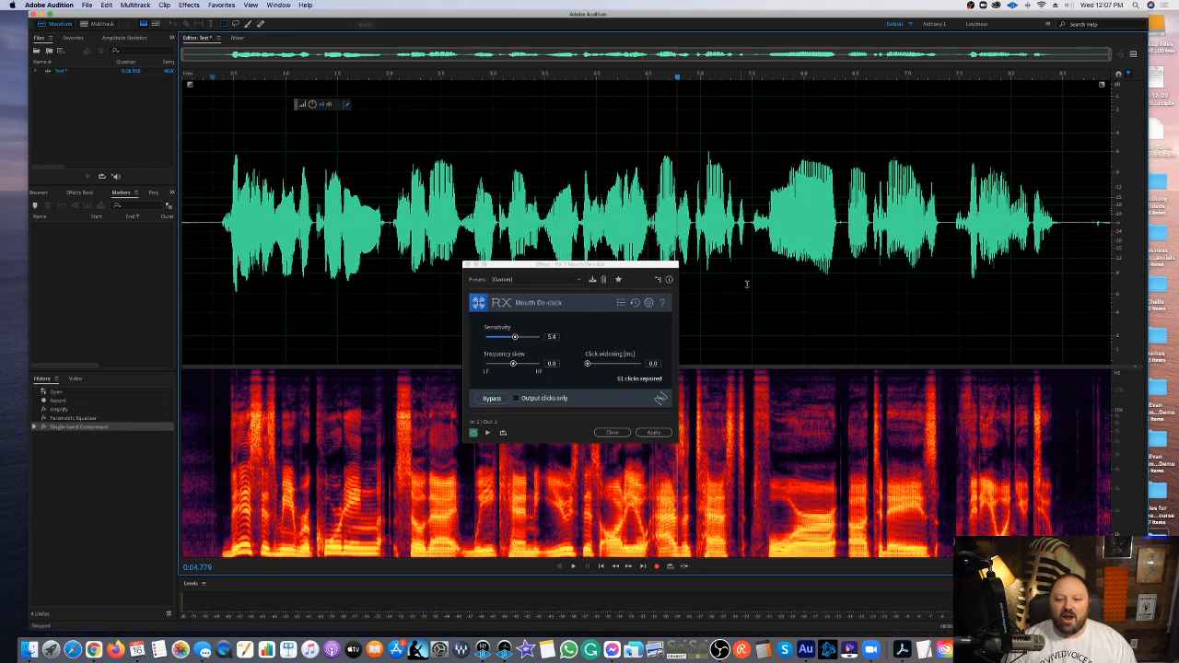
pyautogui.click(645, 432)
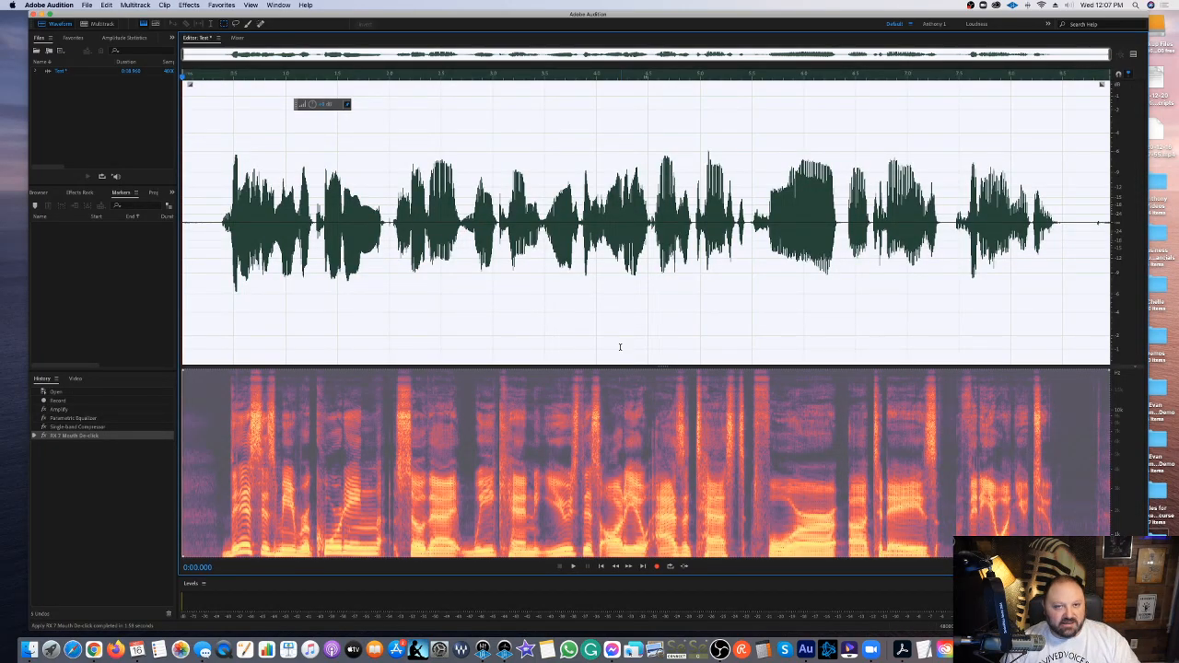
pyautogui.click(608, 344)
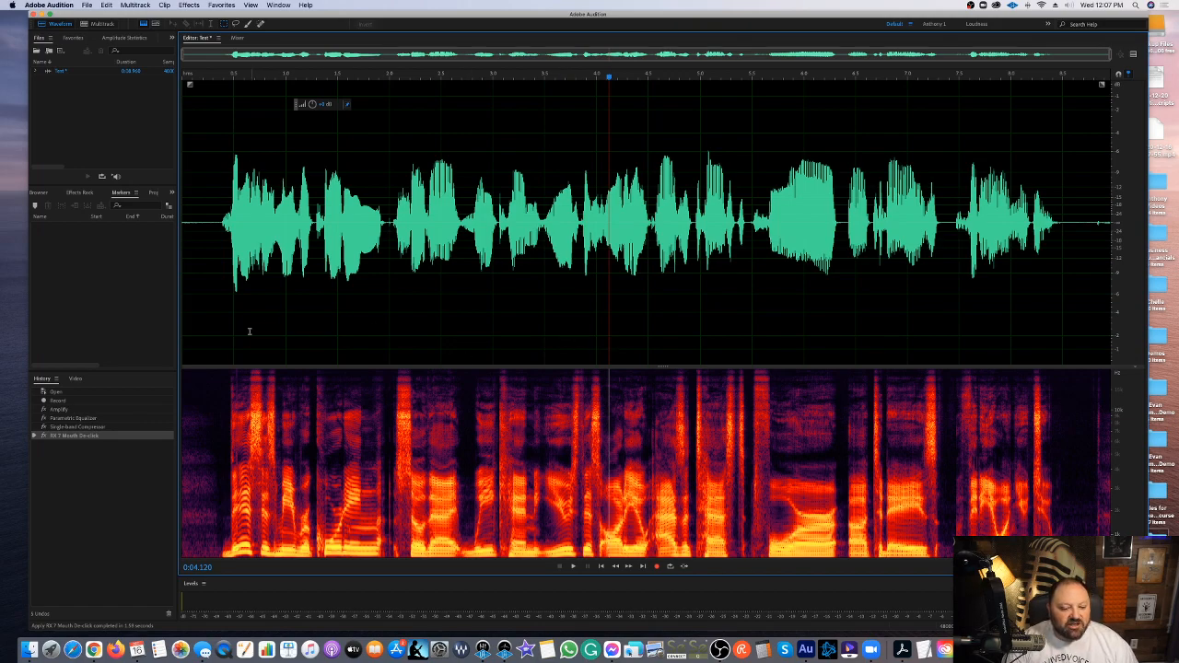
# Revert the recording to its Single-band Compressor history state and play the opening words from about 0.4 s.
pyautogui.click(127, 425)
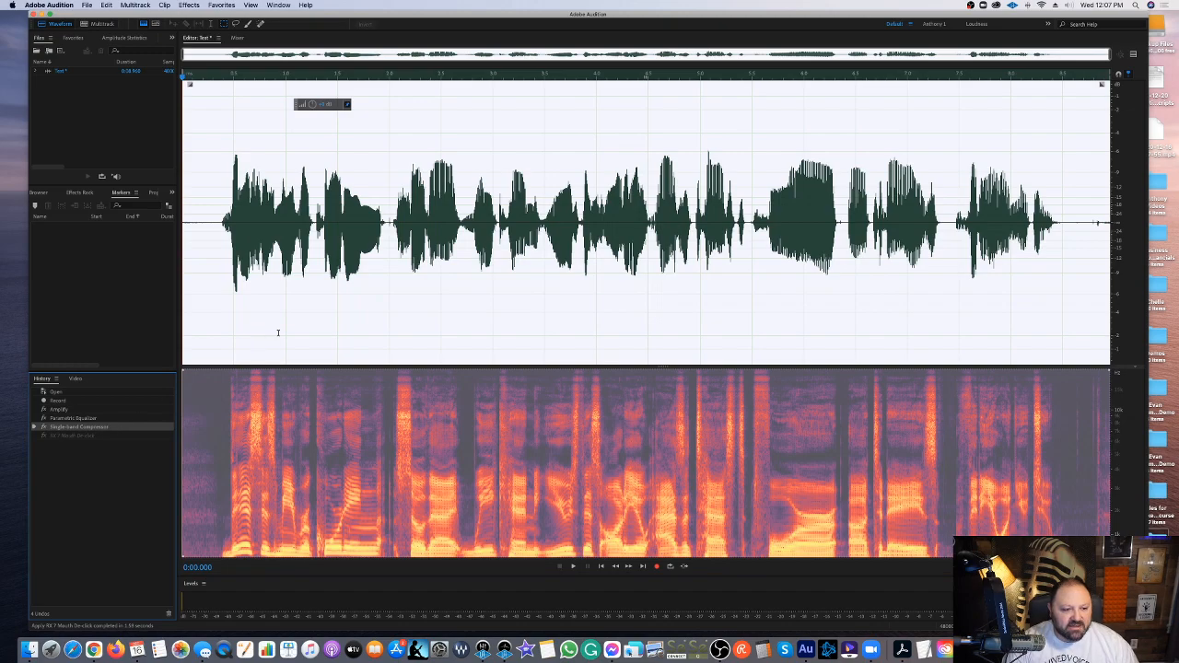
pyautogui.click(278, 333)
pyautogui.scroll(5, 278, 334)
pyautogui.hscroll(-5, 276, 338)
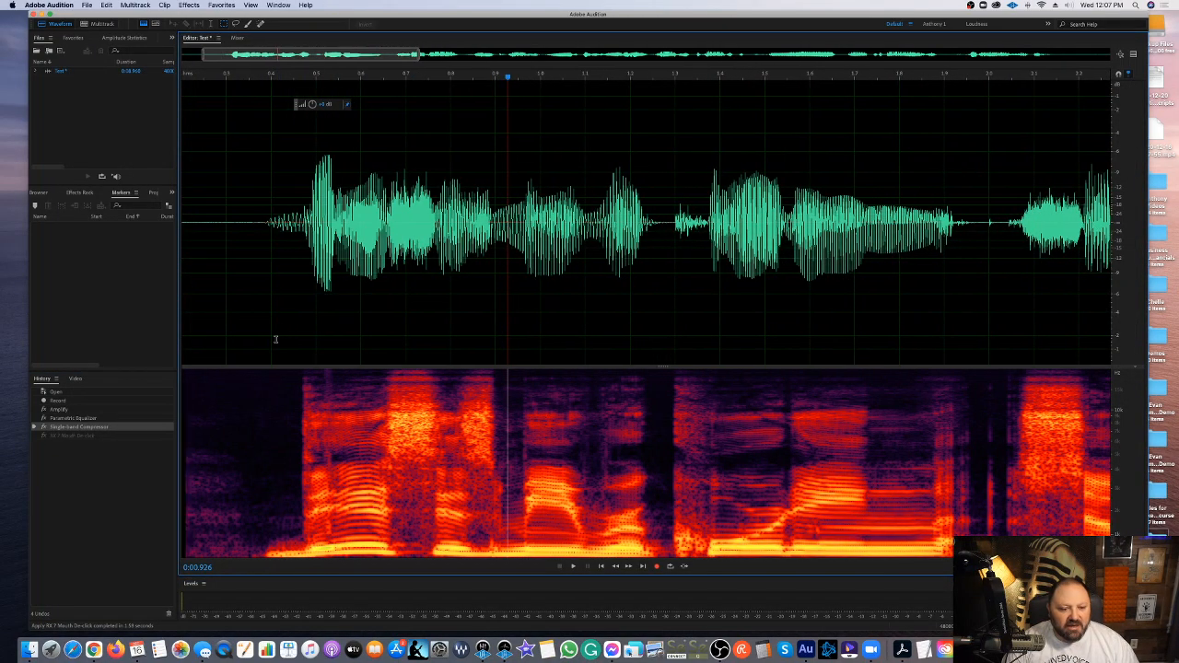
pyautogui.click(274, 341)
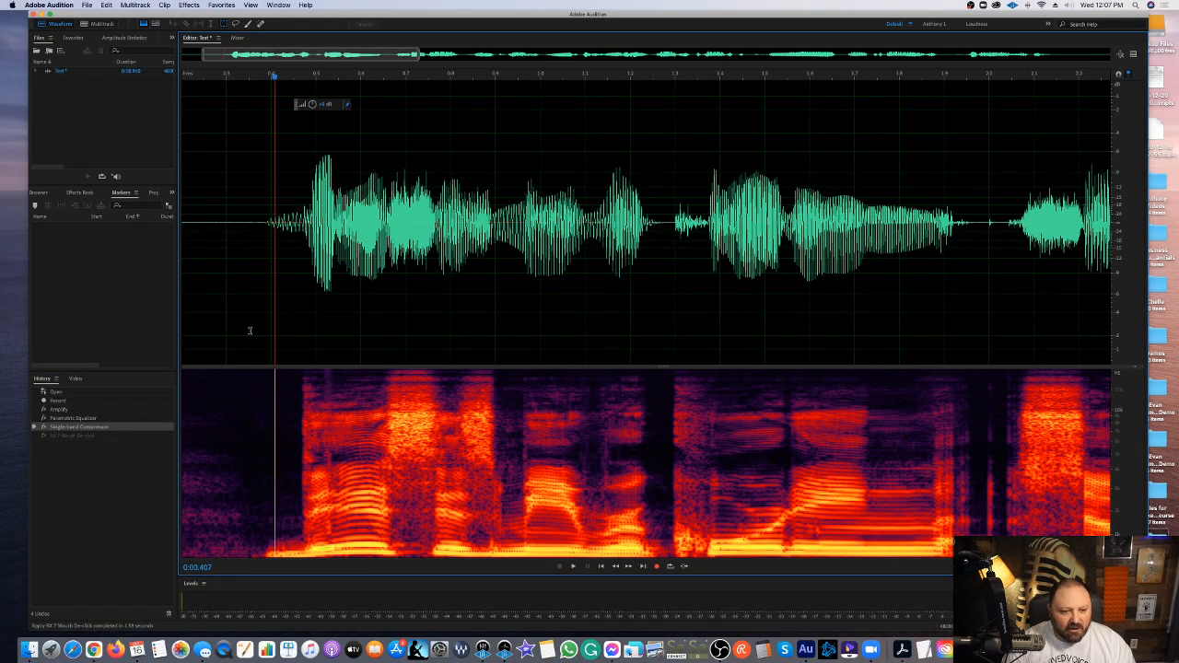
pyautogui.hotkey('shift', 'r')
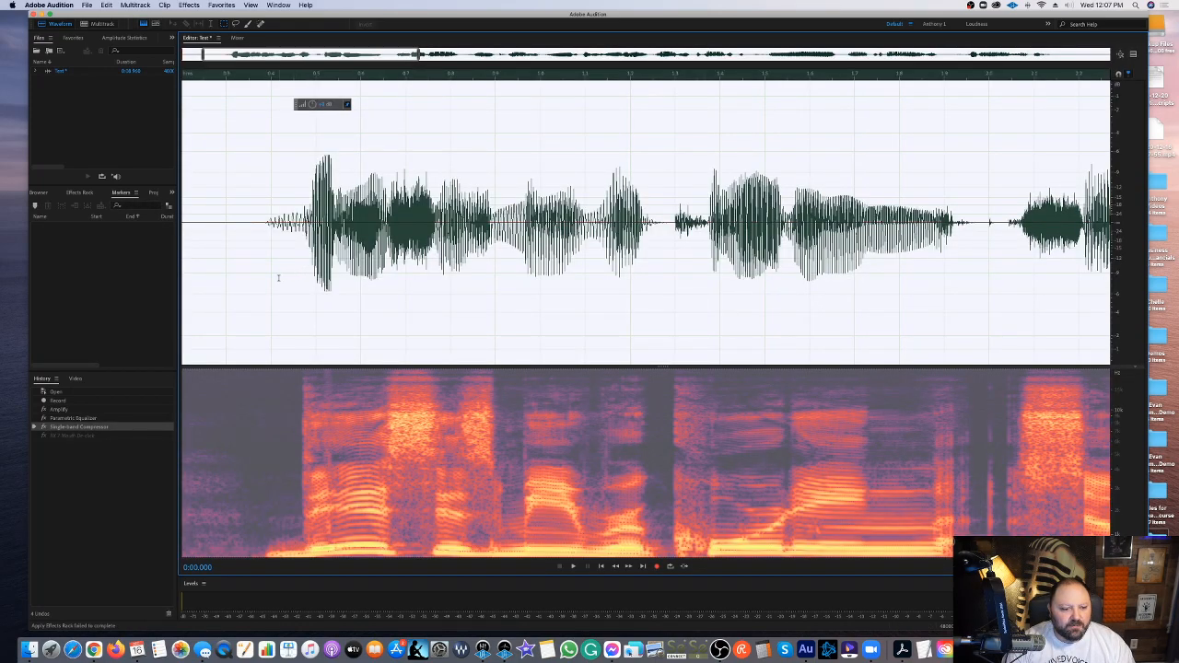
pyautogui.click(268, 277)
pyautogui.press('space')
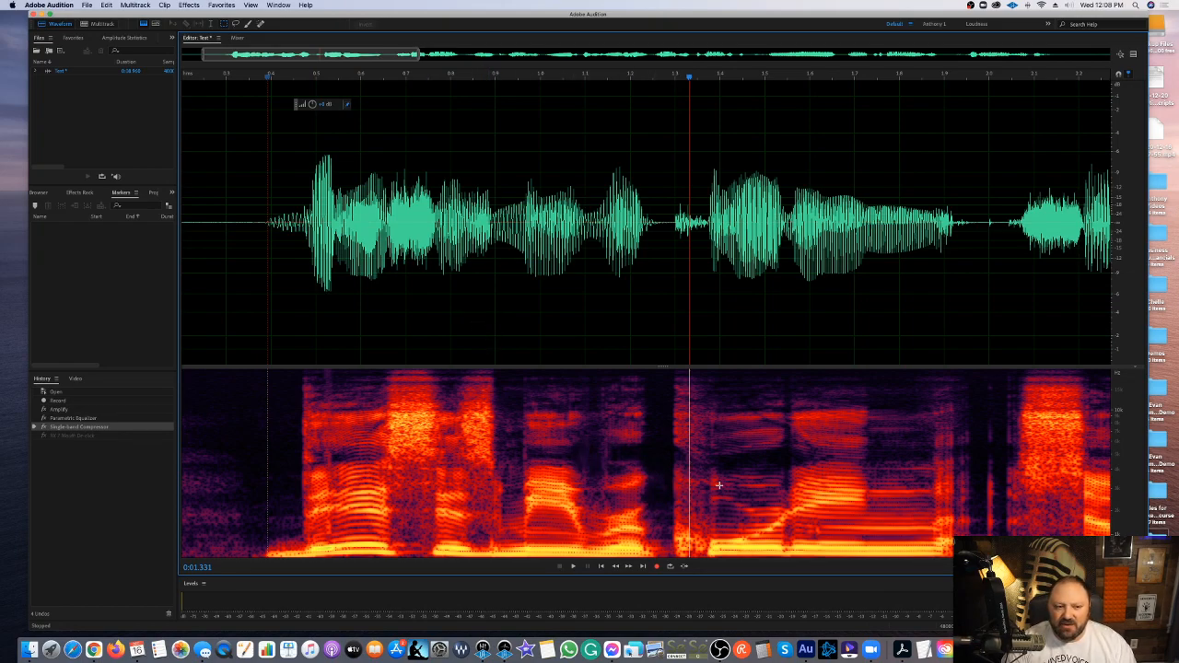
# Hide and reshow the spectral frequency display, and examine the waveform and spectrogram between about 0.7 and 1.7 s up close.
pyautogui.click(144, 25)
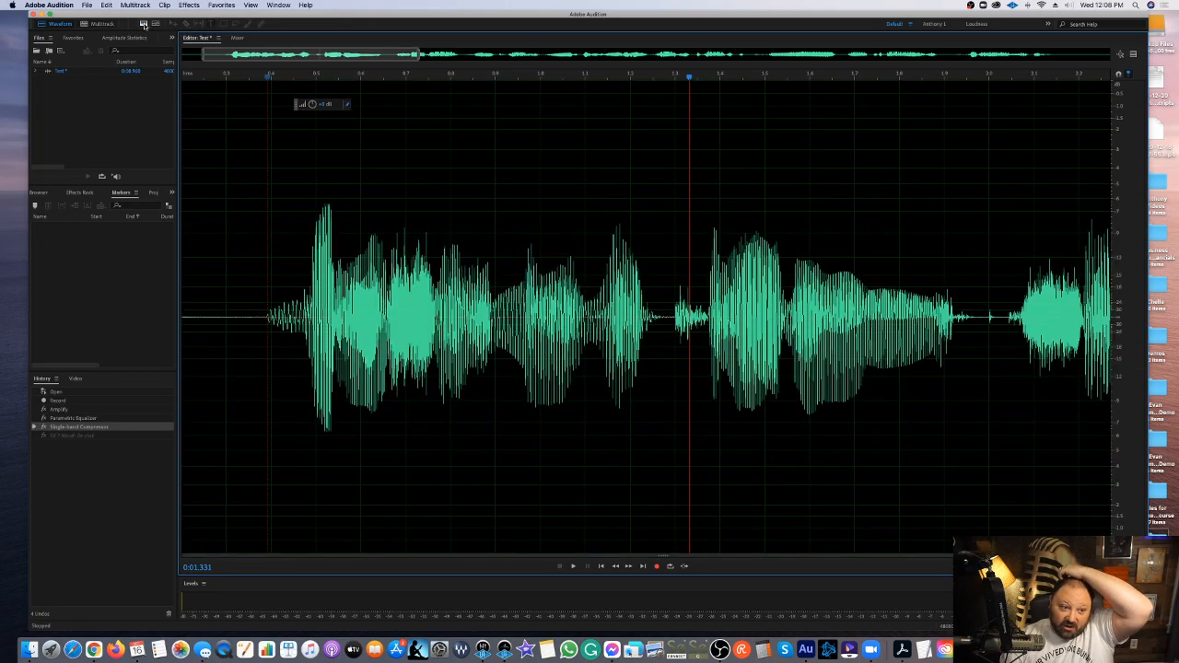
pyautogui.click(143, 25)
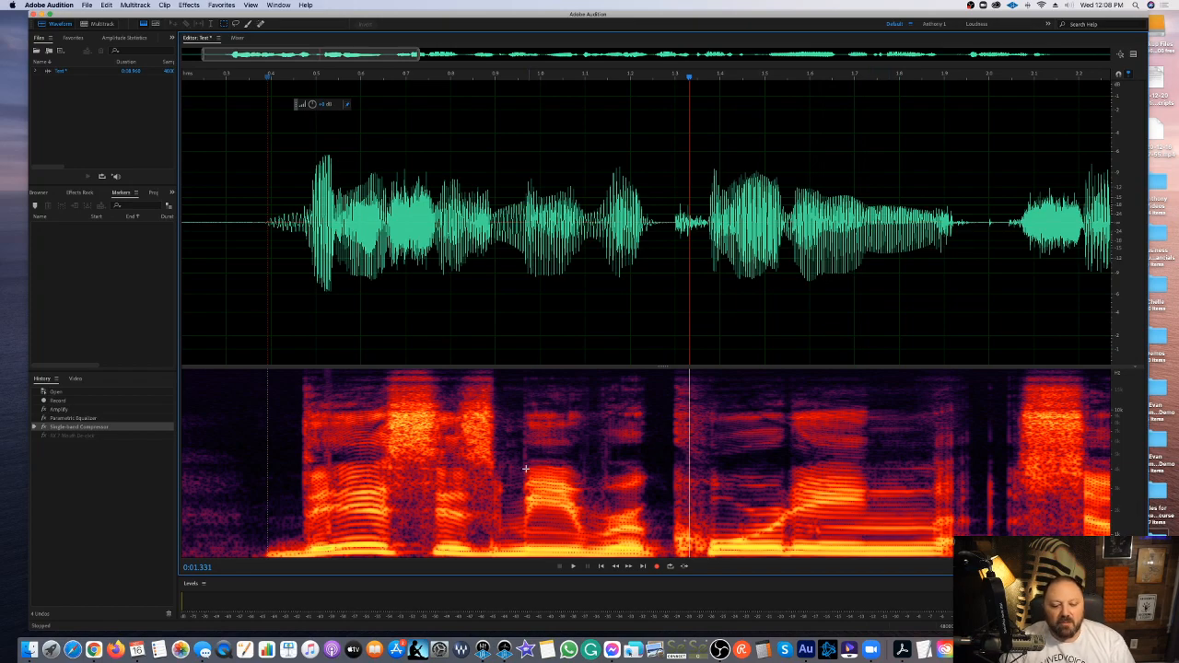
pyautogui.scroll(3, 505, 327)
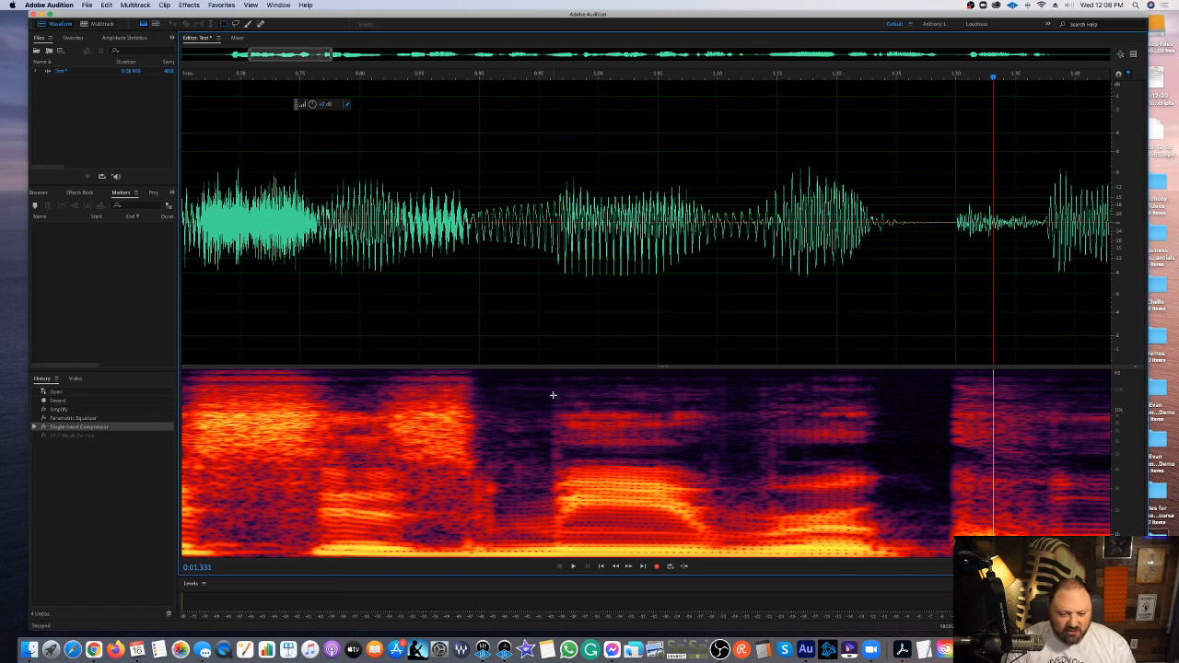
pyautogui.moveTo(438, 335); pyautogui.dragTo(549, 334)
pyautogui.click(581, 332)
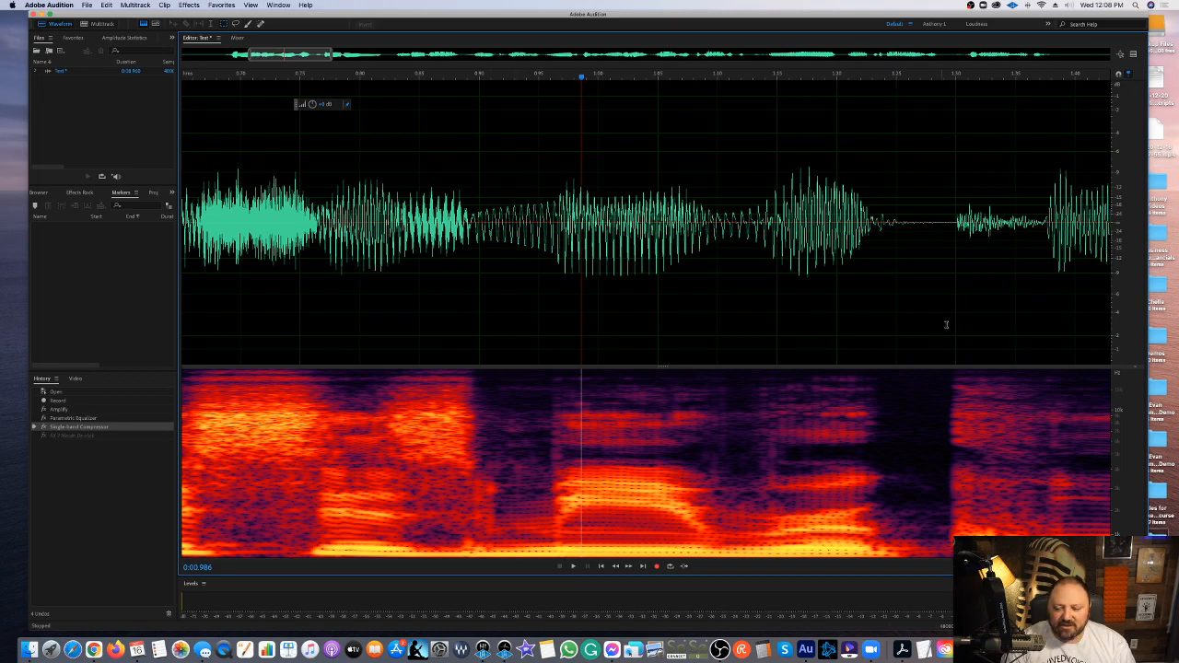
pyautogui.hscroll(5, 940, 326)
pyautogui.moveTo(925, 324); pyautogui.dragTo(836, 322)
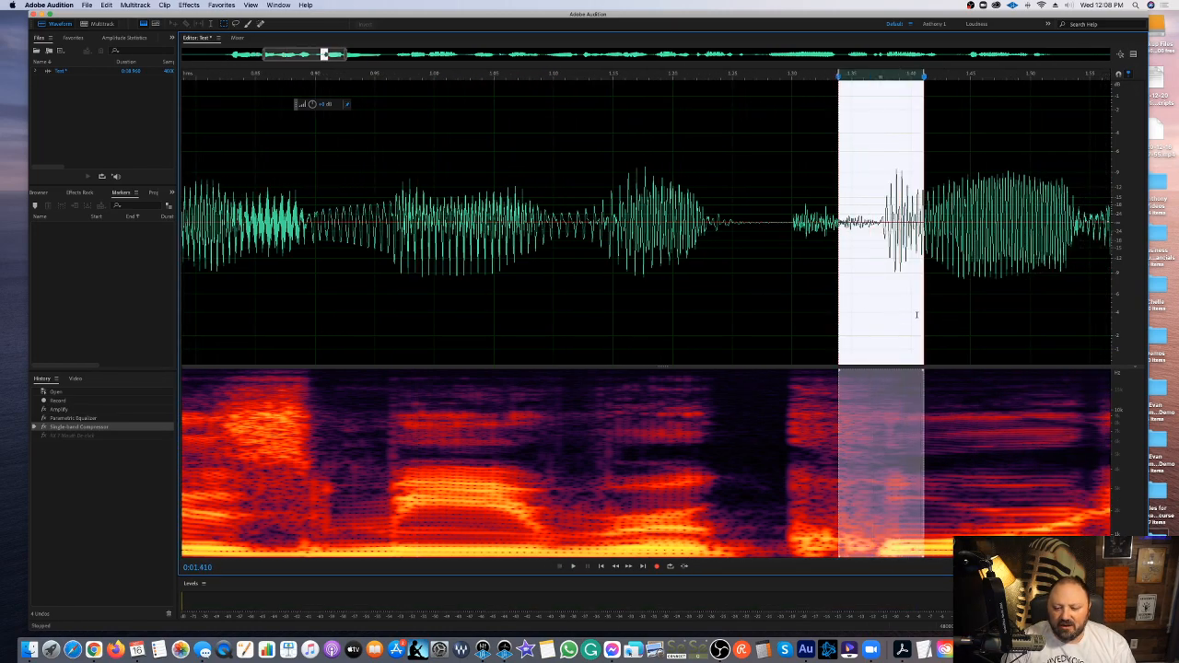
pyautogui.click(931, 314)
pyautogui.hscroll(5, 929, 313)
pyautogui.hscroll(1, 928, 312)
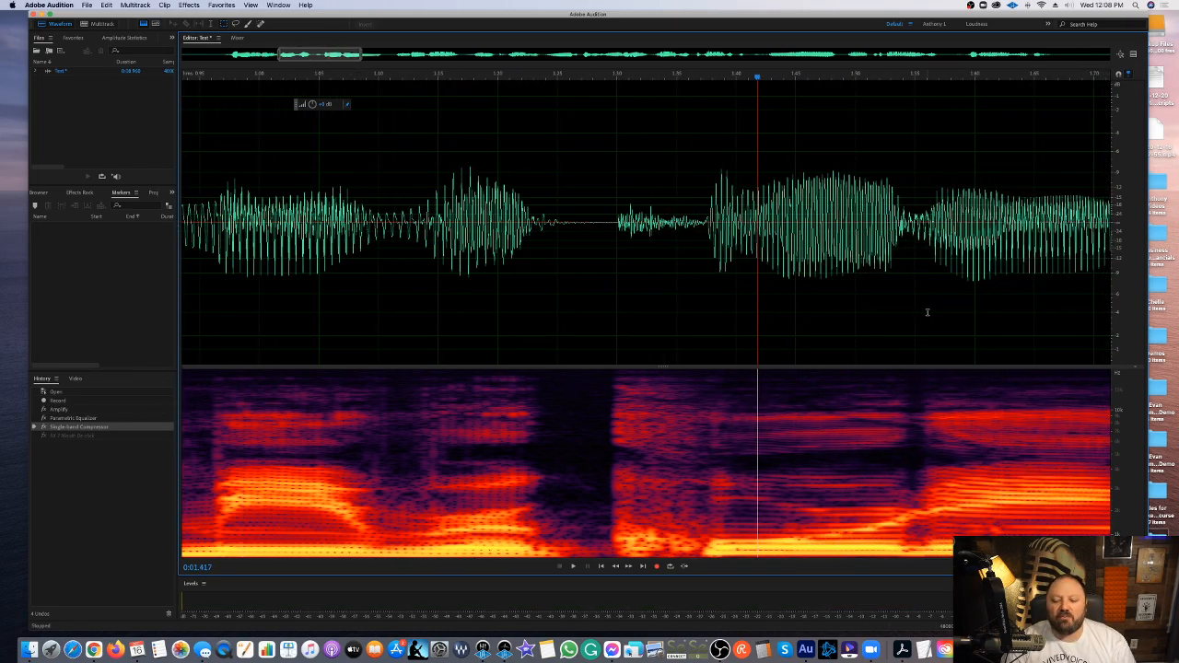
pyautogui.scroll(5, 843, 295)
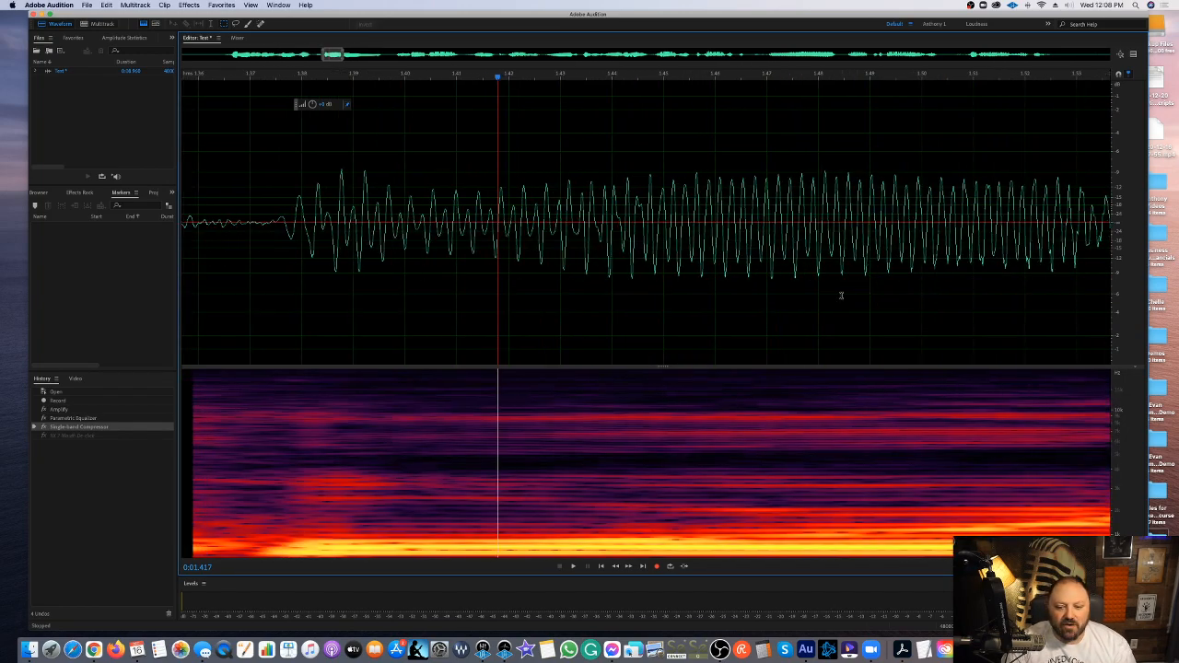
pyautogui.scroll(-10, 842, 295)
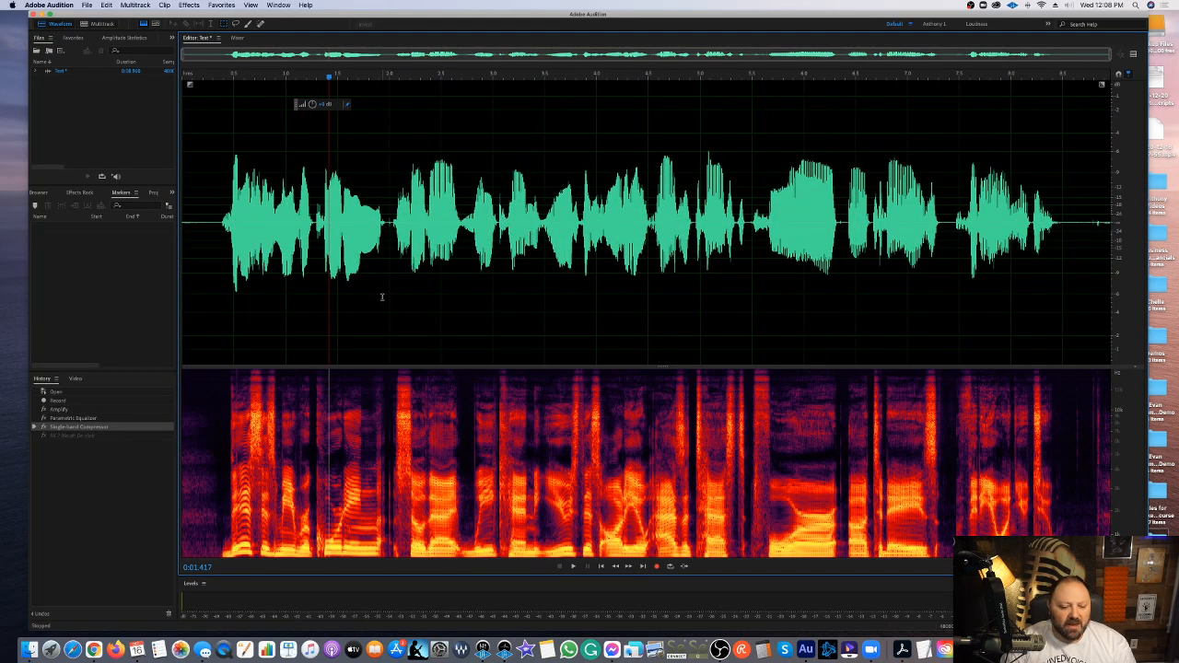
# Play only the short gap between words from about 1.97 to 2.03 s to hear the mouth click.
pyautogui.scroll(5, 381, 296)
pyautogui.moveTo(452, 285); pyautogui.dragTo(405, 280)
pyautogui.press('space')
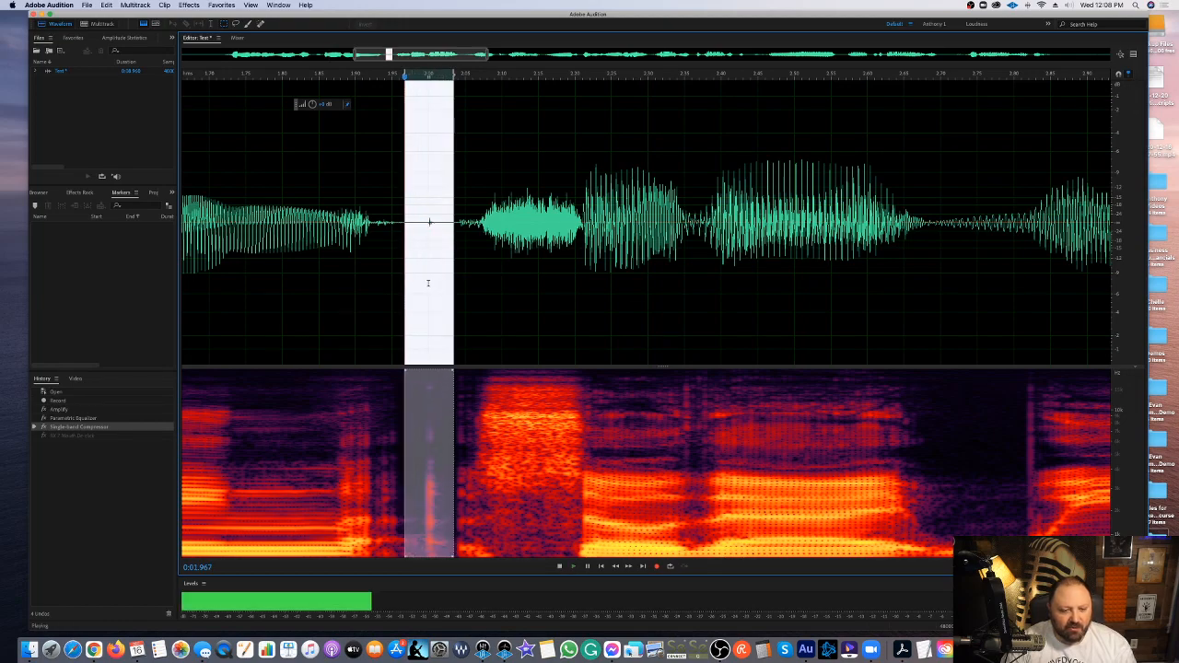
pyautogui.click(506, 290)
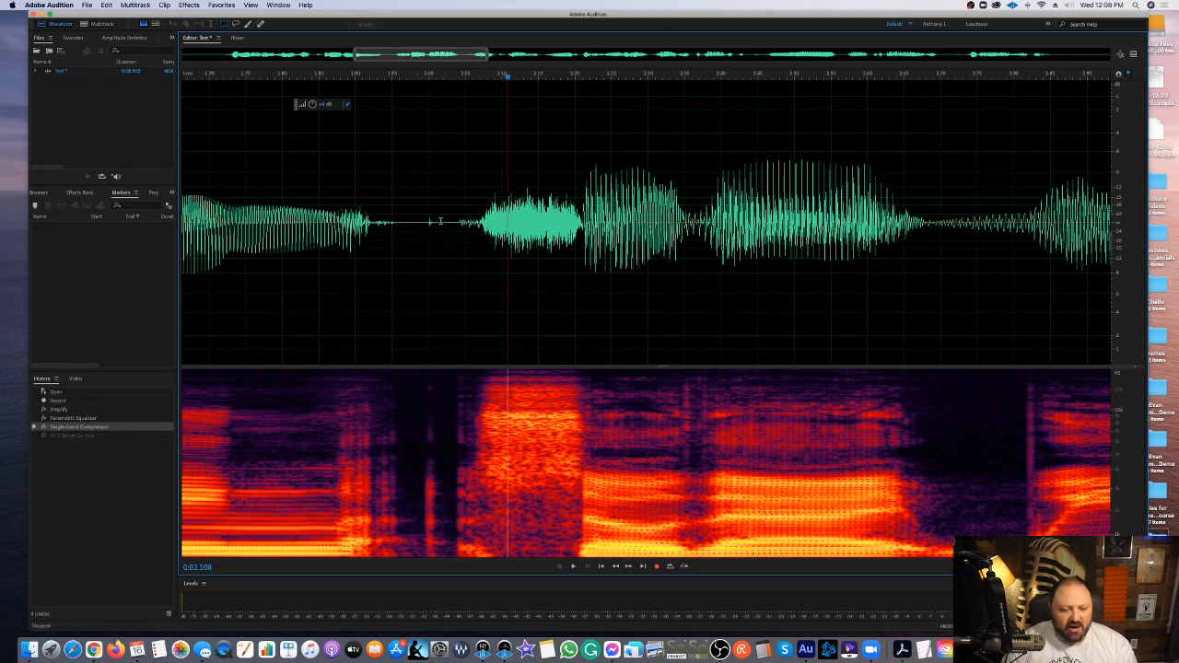
# Marquee-select the mouth click at about 2.0 s in the spectrogram and repair it with Auto Heal.
pyautogui.click(225, 26)
pyautogui.moveTo(419, 385); pyautogui.dragTo(443, 558)
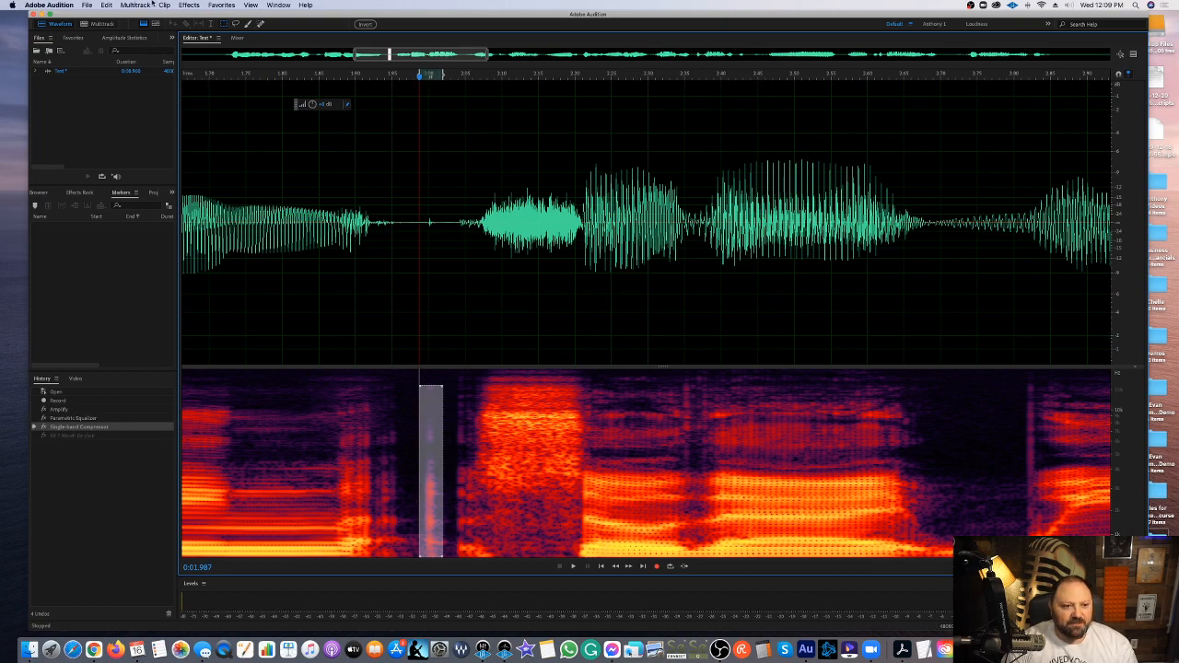
pyautogui.click(189, 4)
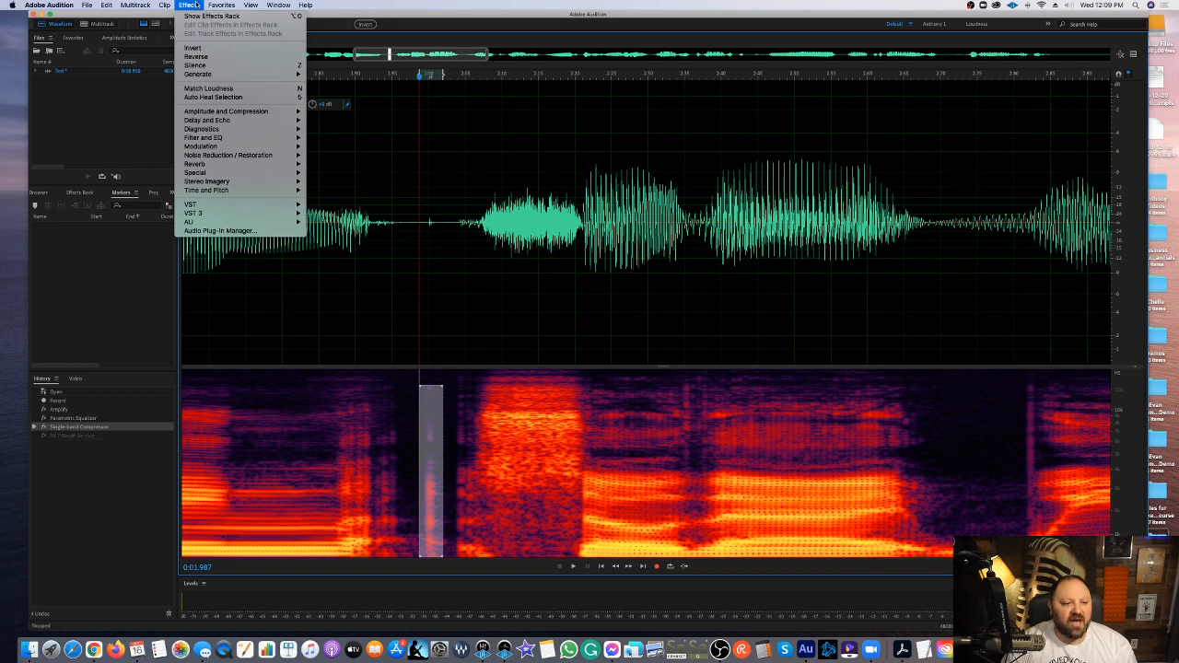
pyautogui.click(212, 97)
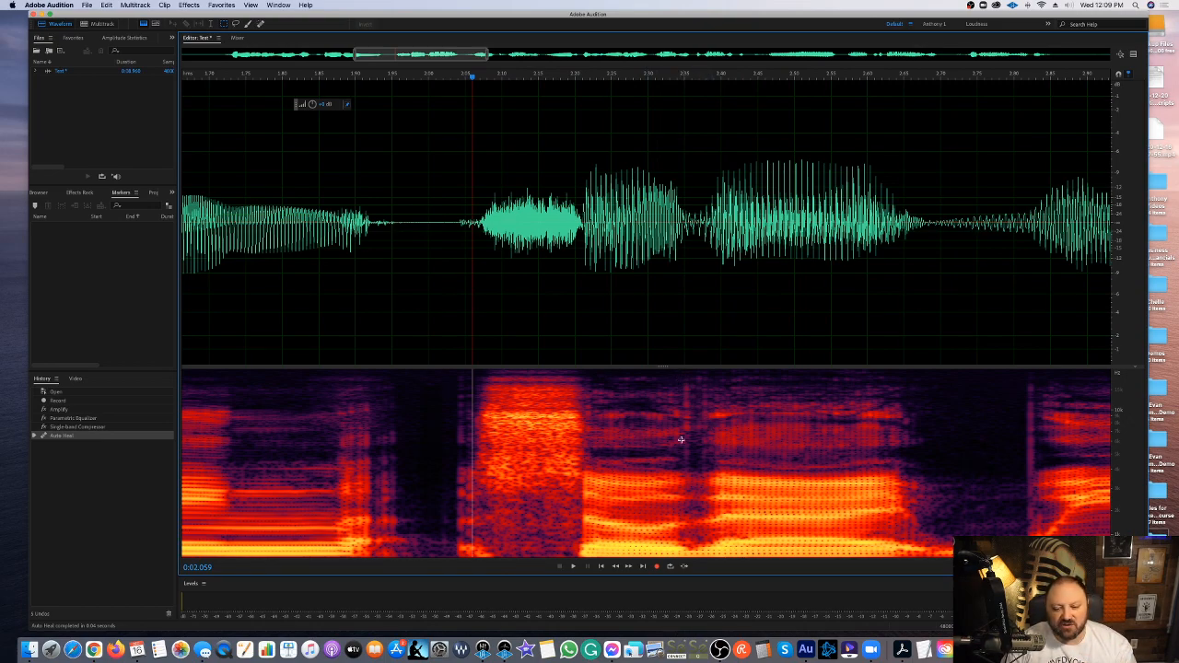
# Select the narrow upper-frequency click at about 2.35 s in the spectrogram and repair it with Auto Heal.
pyautogui.moveTo(681, 380); pyautogui.dragTo(692, 470)
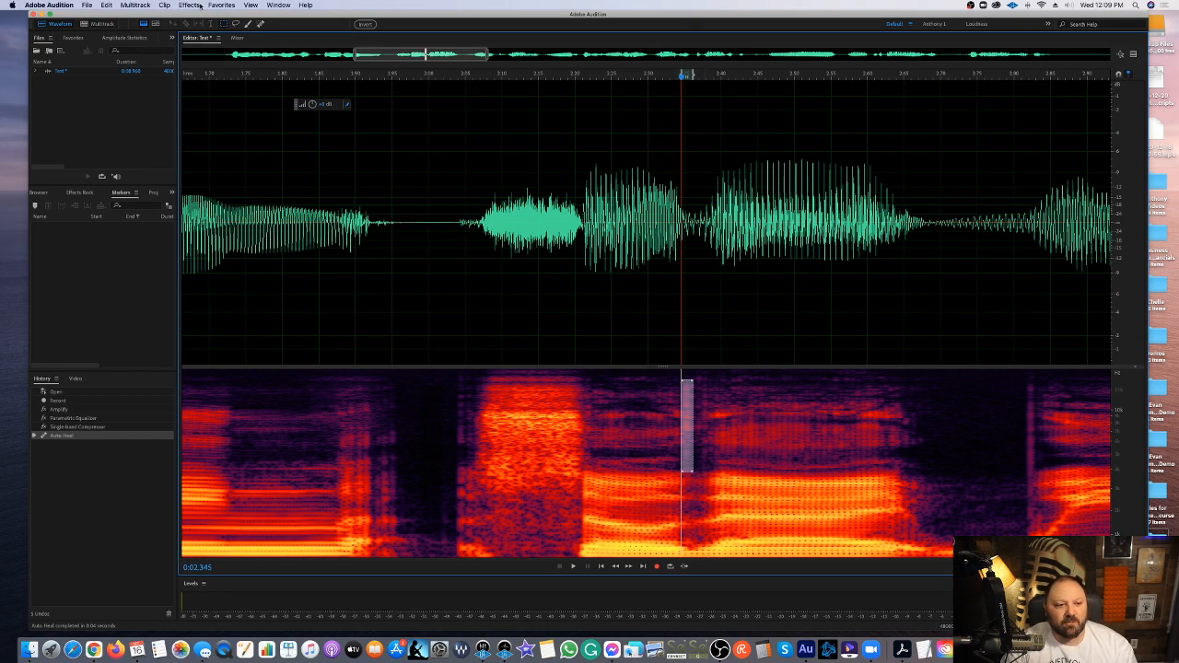
pyautogui.click(193, 6)
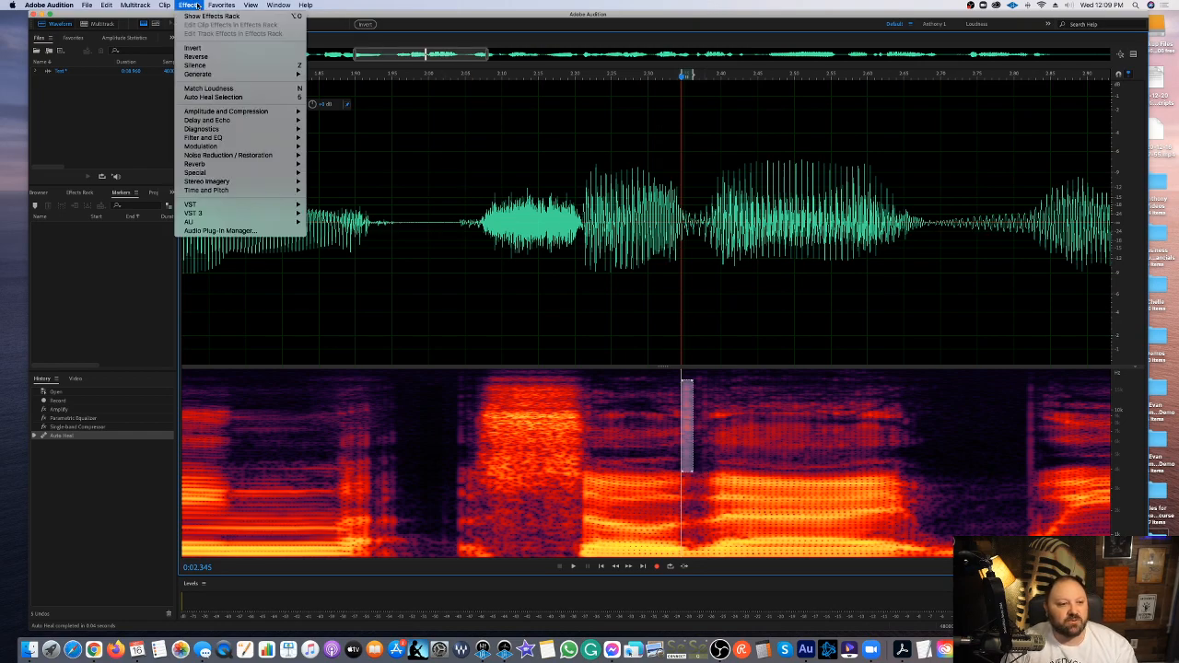
pyautogui.click(217, 98)
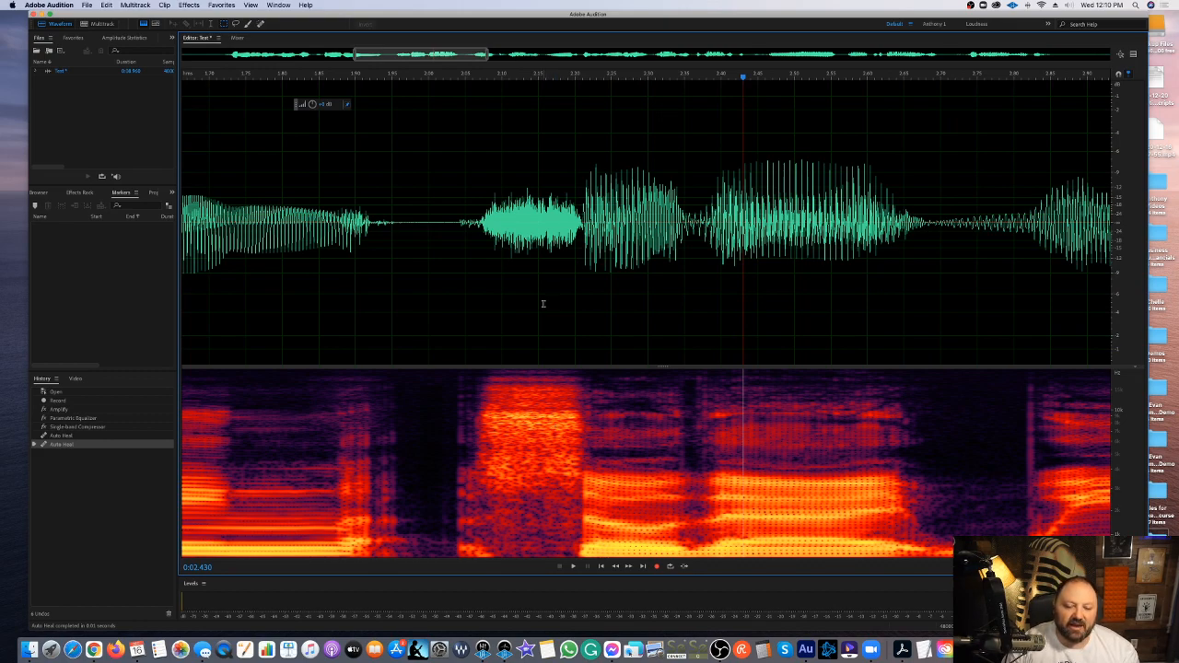
# Apply iZotope RX 7 Mouth De-click to the whole recording and clear the selection.
pyautogui.scroll(-5, 530, 300)
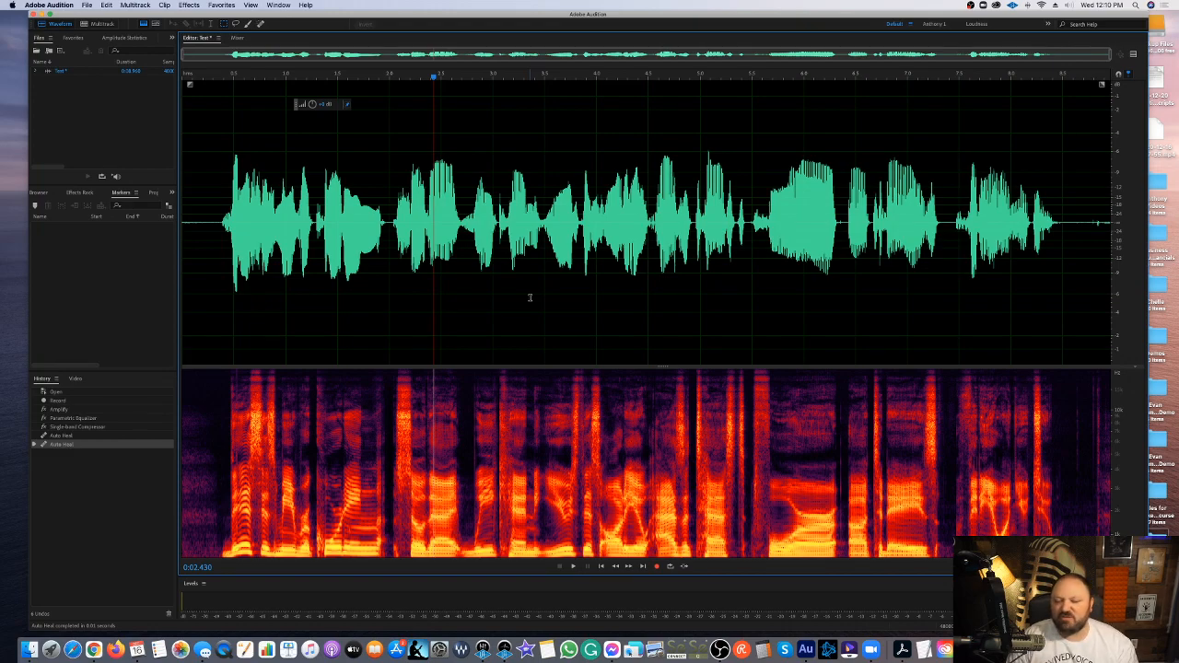
pyautogui.click(184, 5)
pyautogui.moveTo(242, 206)
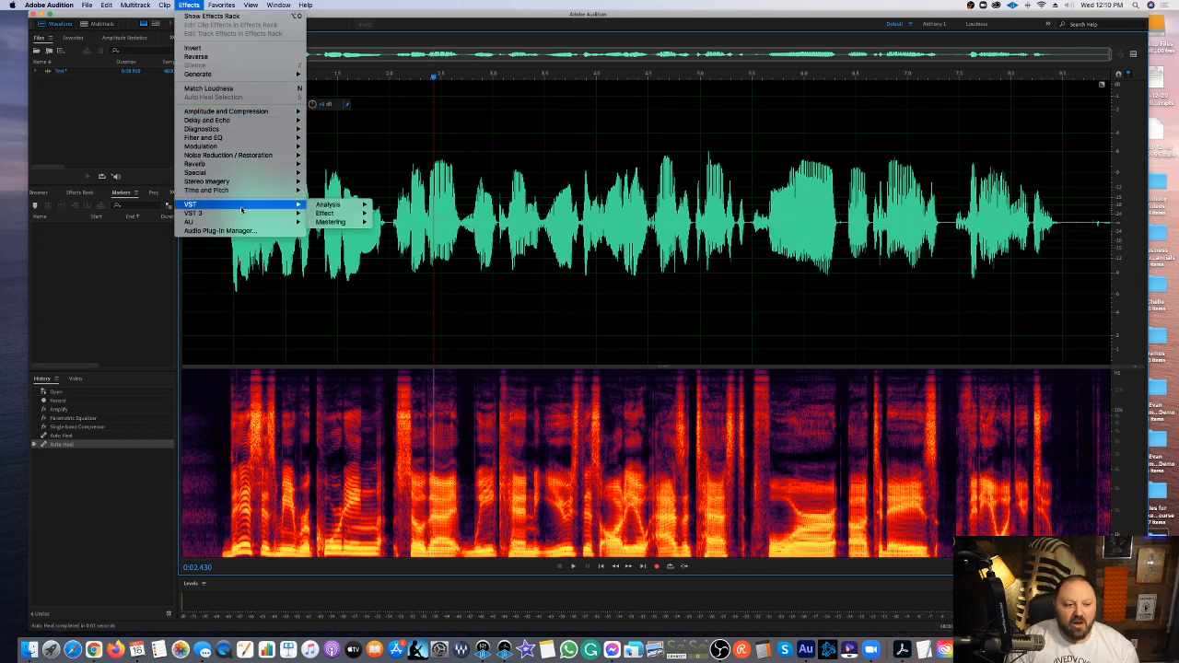
pyautogui.moveTo(324, 213)
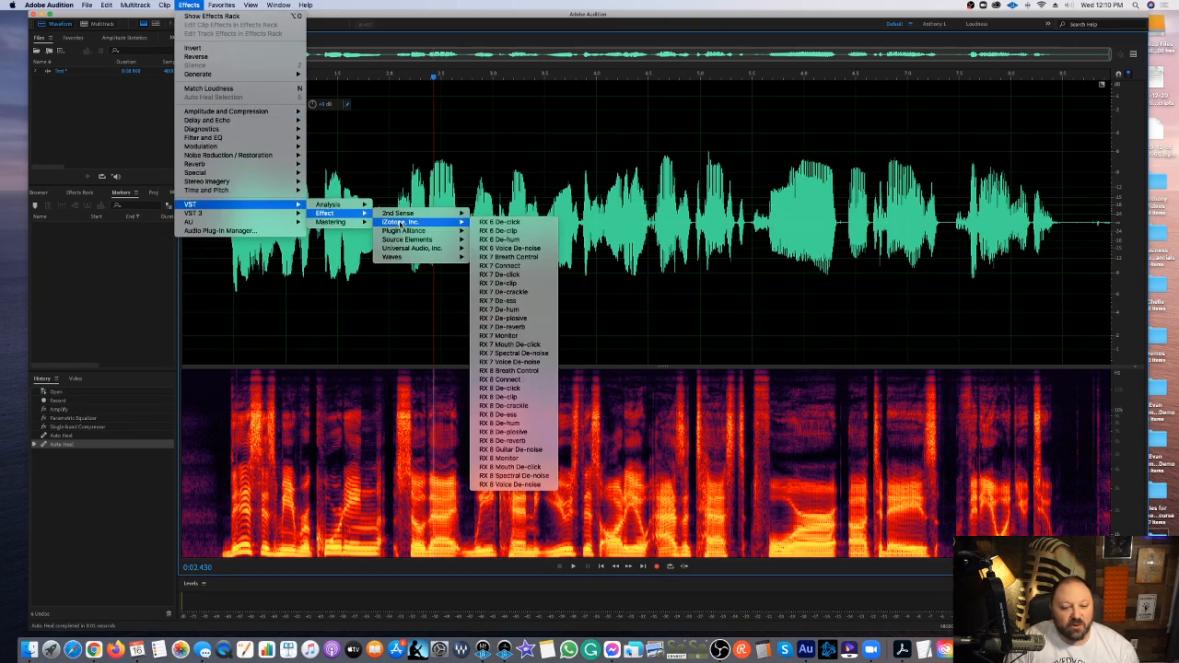
pyautogui.moveTo(442, 225)
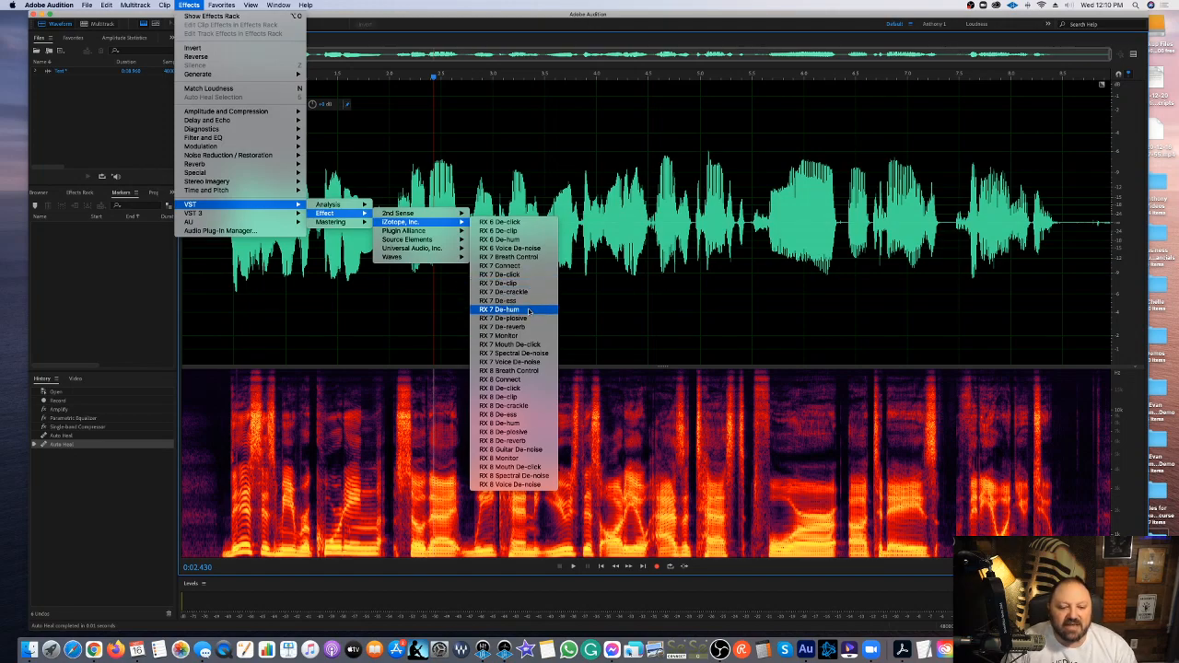
pyautogui.click(532, 345)
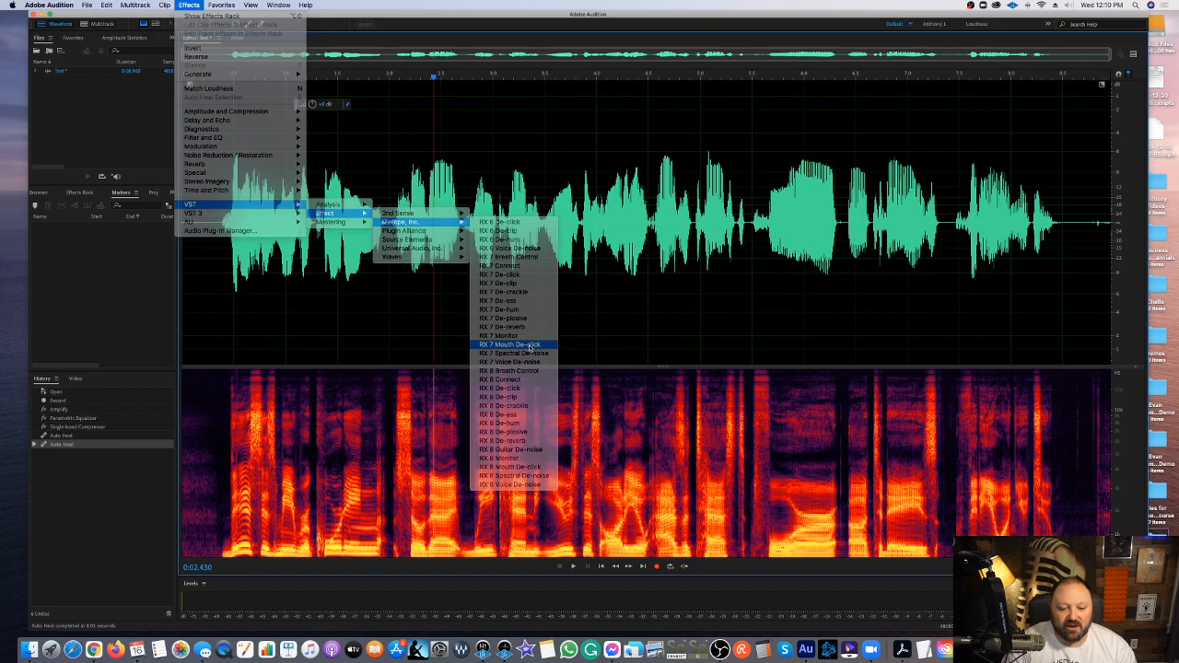
pyautogui.click(656, 433)
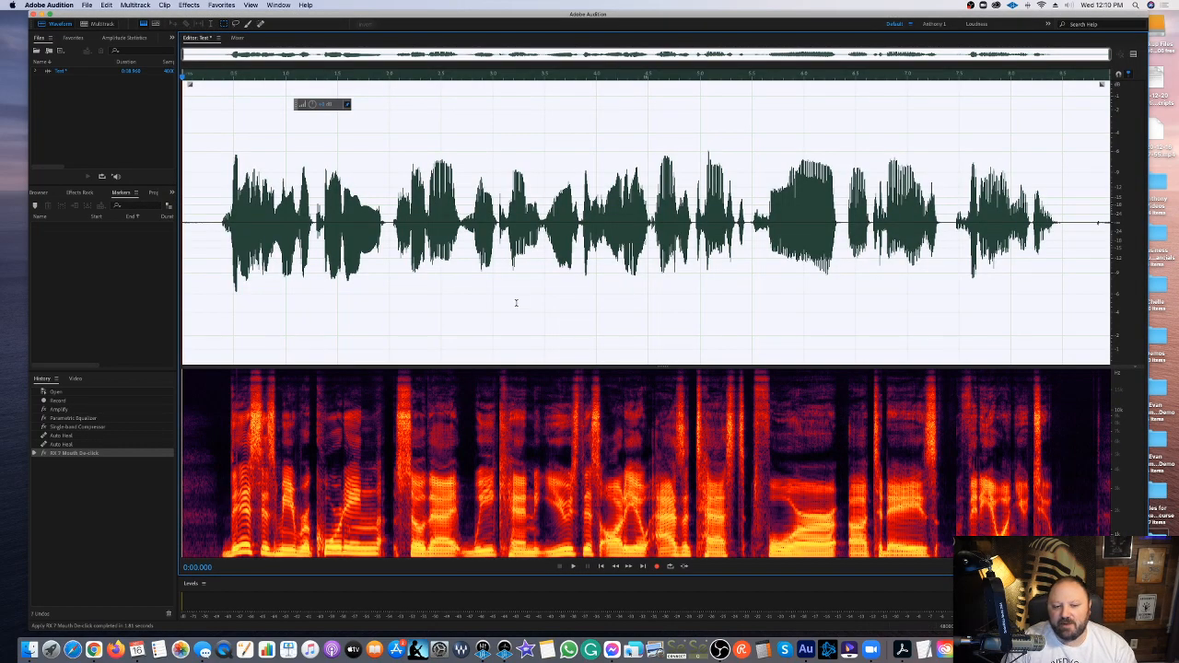
pyautogui.click(515, 302)
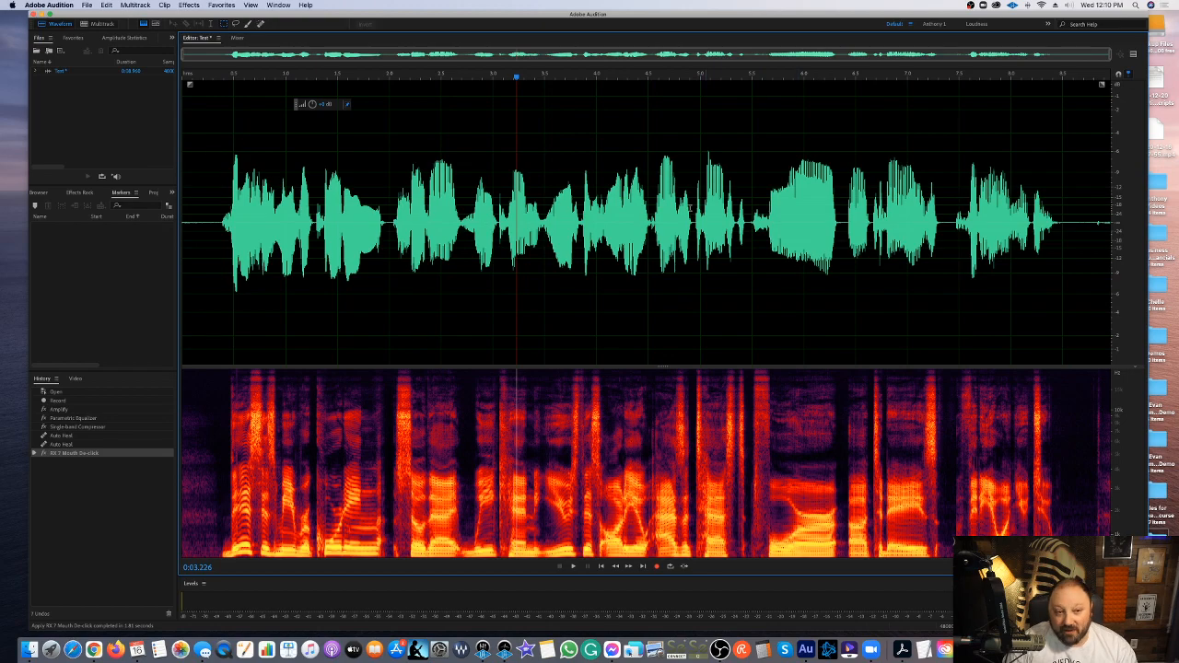
# Preview RX 7 Voice De-noise from the start of the recording and apply it to the whole take.
pyautogui.click(187, 5)
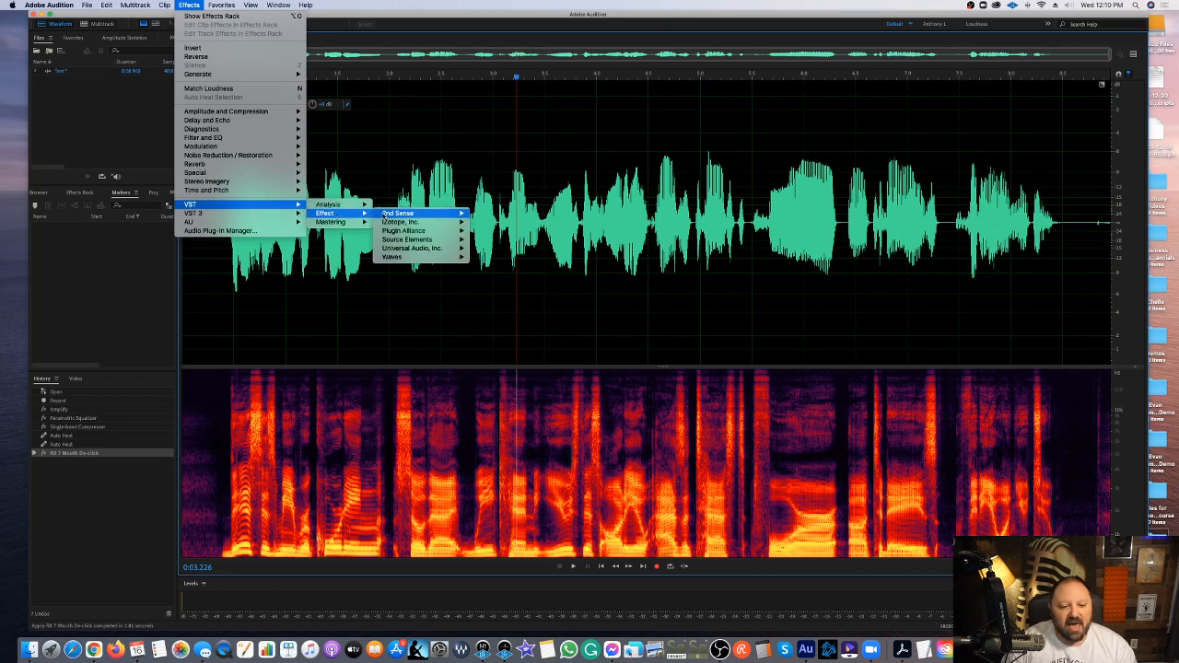
pyautogui.moveTo(406, 225)
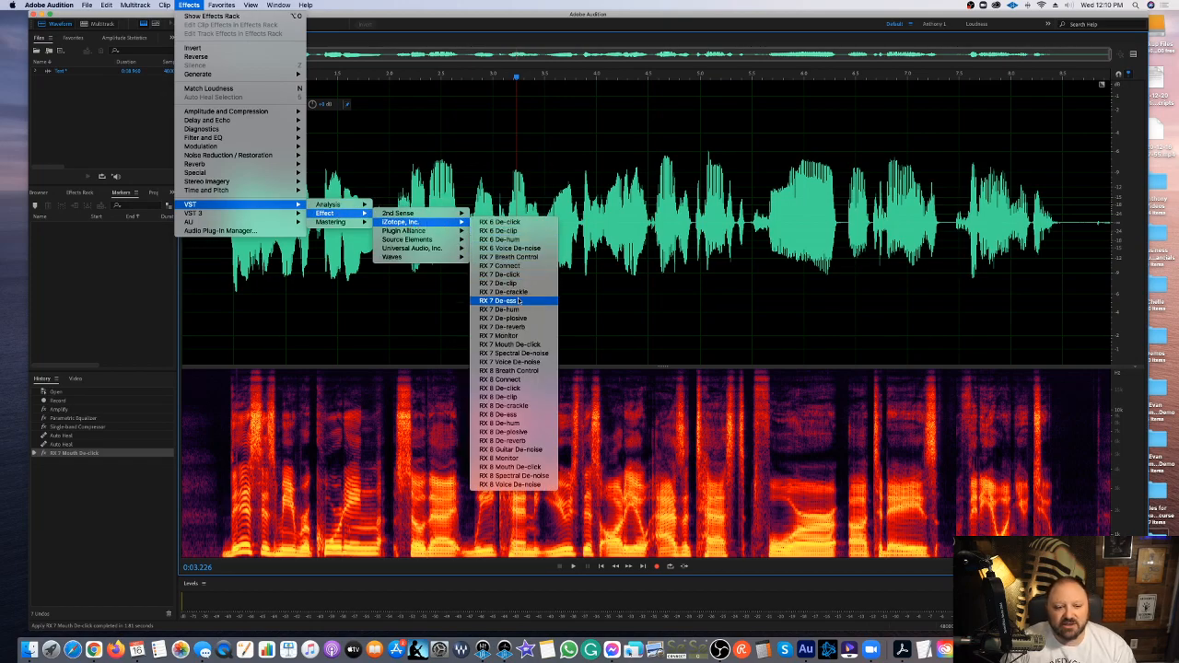
pyautogui.click(529, 362)
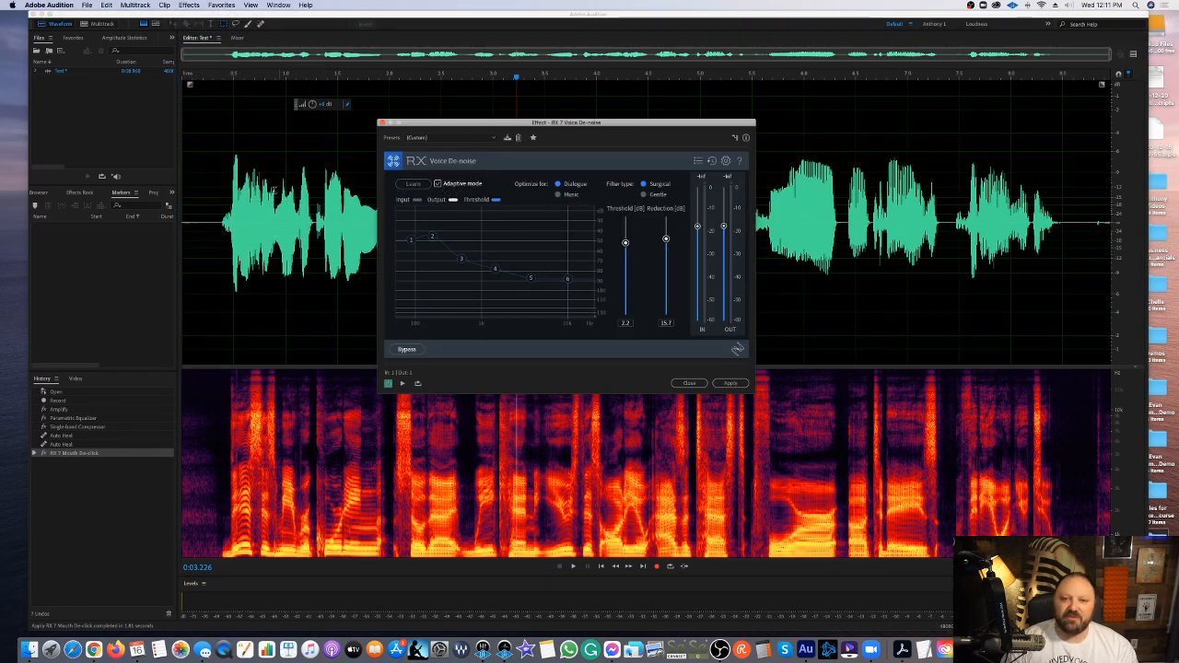
pyautogui.click(184, 191)
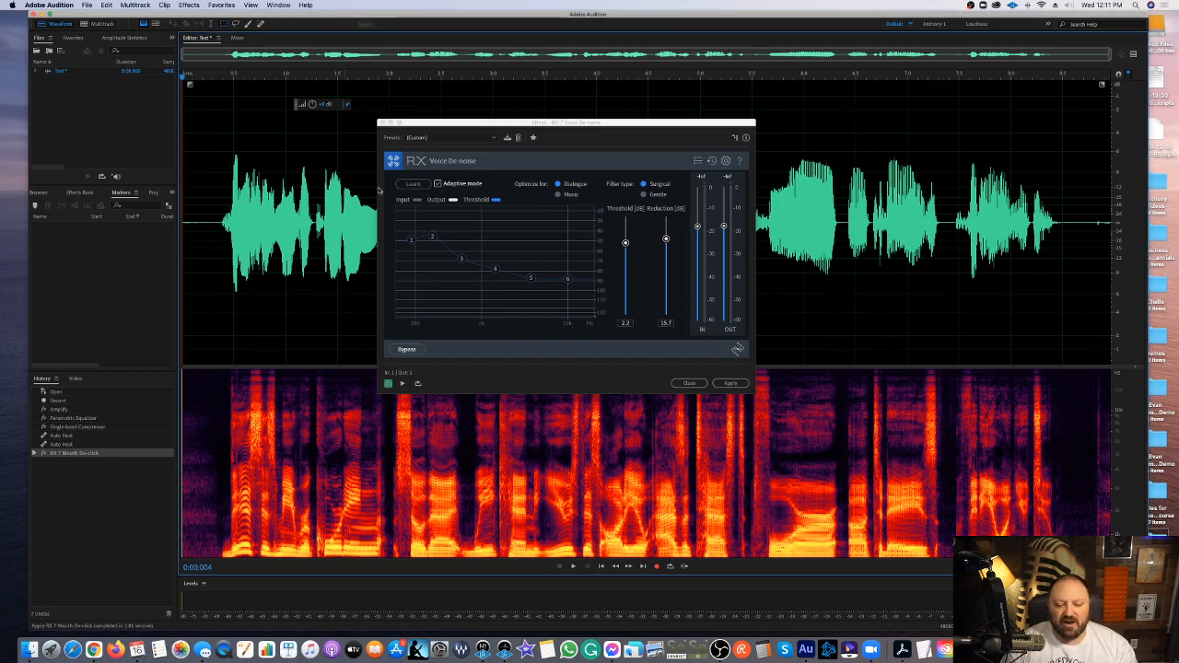
pyautogui.press('space')
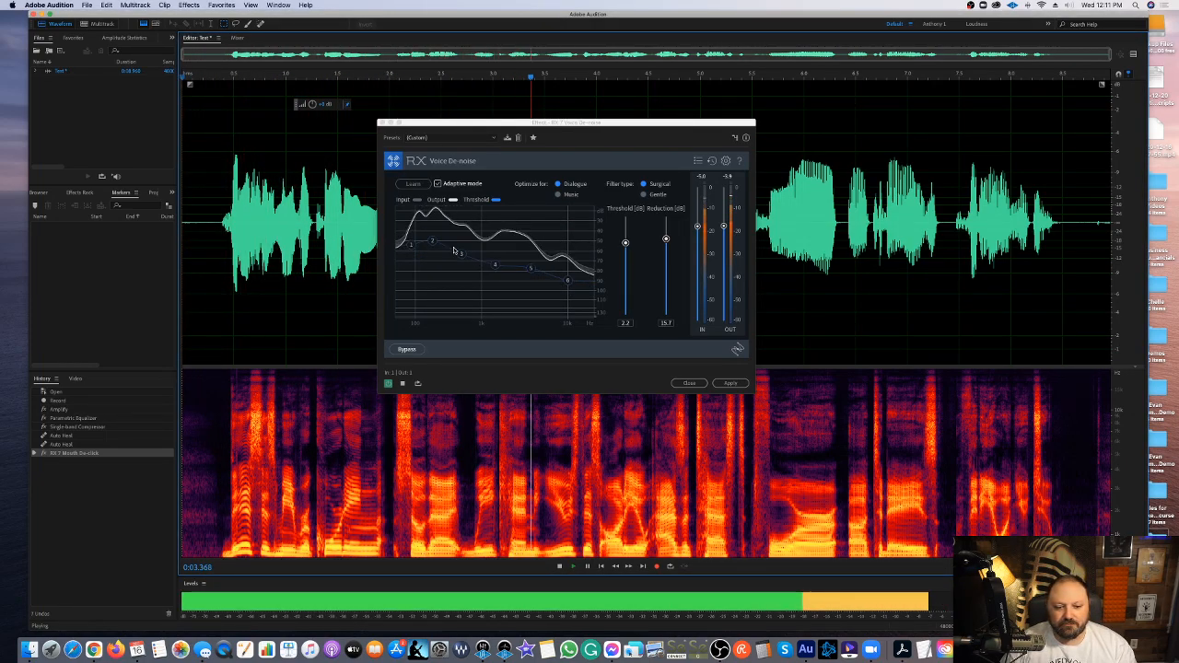
pyautogui.press('space')
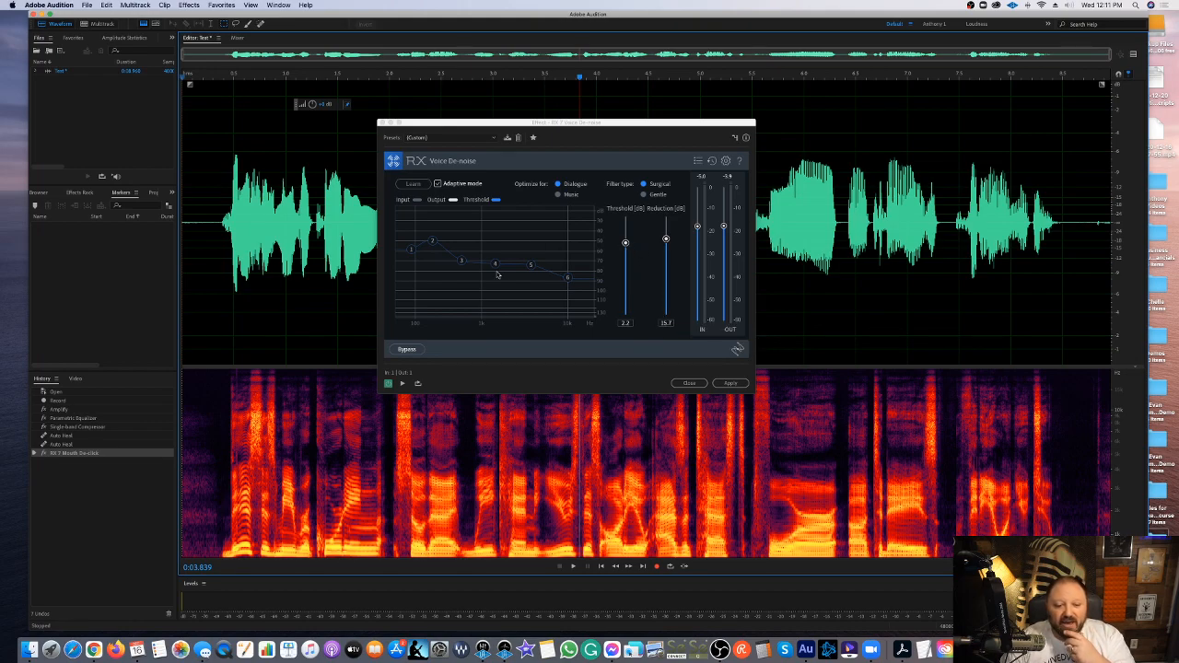
pyautogui.click(729, 387)
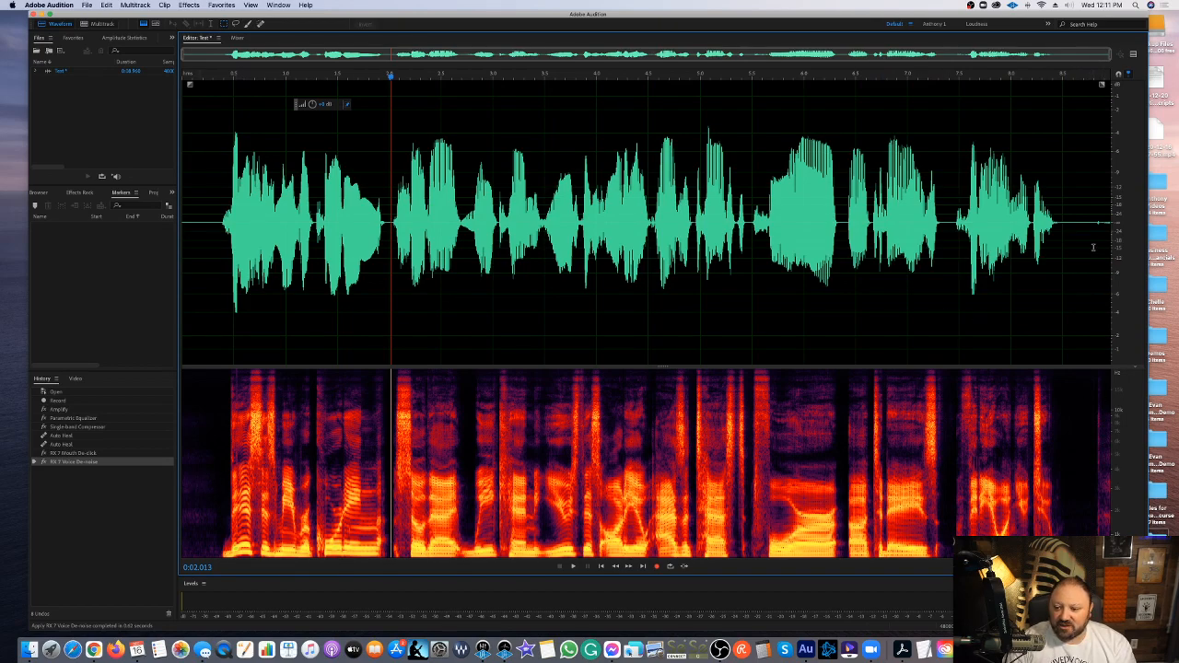
# Delete the short stretch of audio at the very end of the recording and clear the selection.
pyautogui.moveTo(1097, 243); pyautogui.dragTo(1128, 242)
pyautogui.press('Delete')
pyautogui.click(1087, 415)
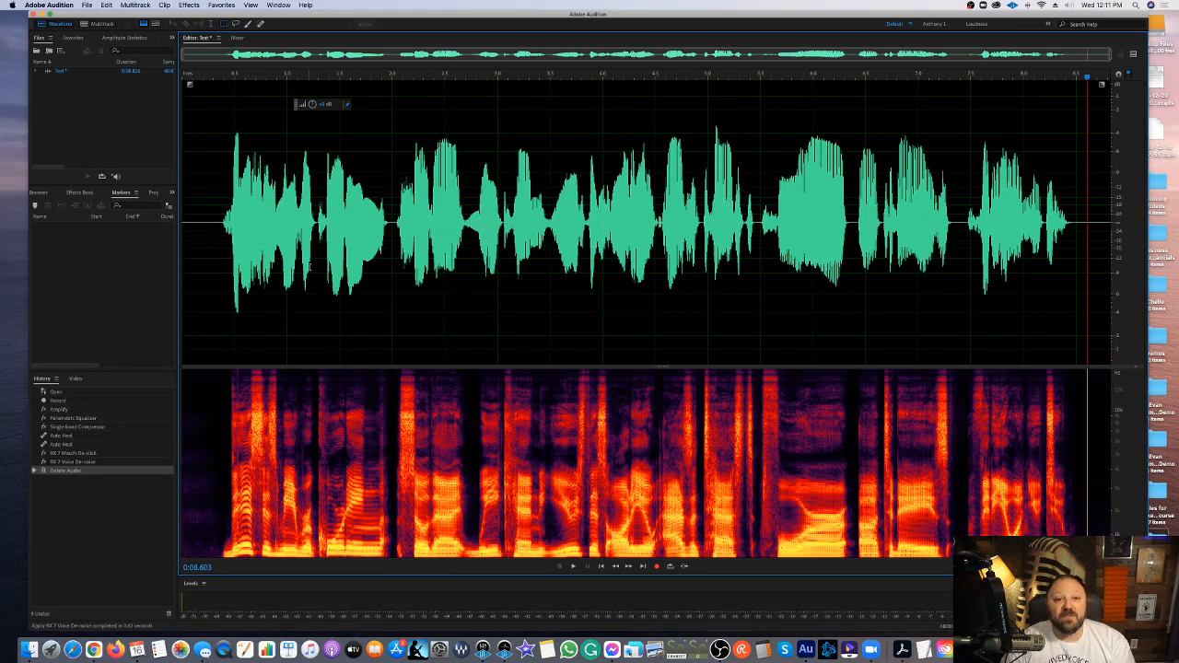
# Load the (Default) preset in Dynamics Processing, loop the silent lead-in through it, and close the effect without applying.
pyautogui.click(192, 5)
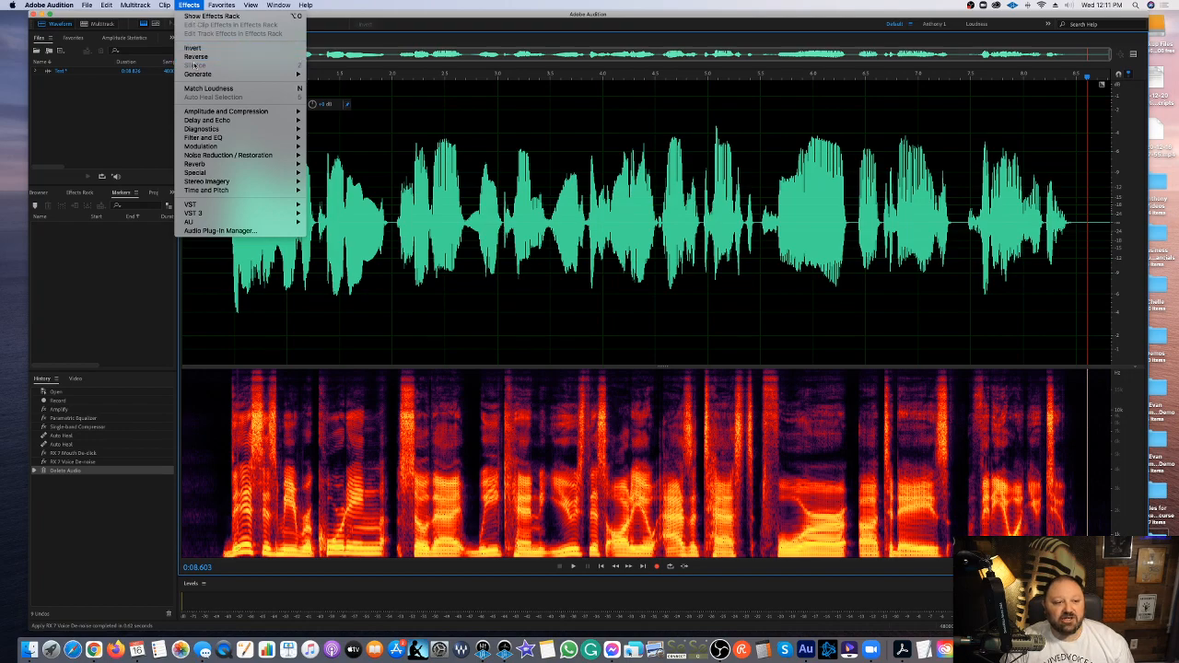
pyautogui.moveTo(210, 112)
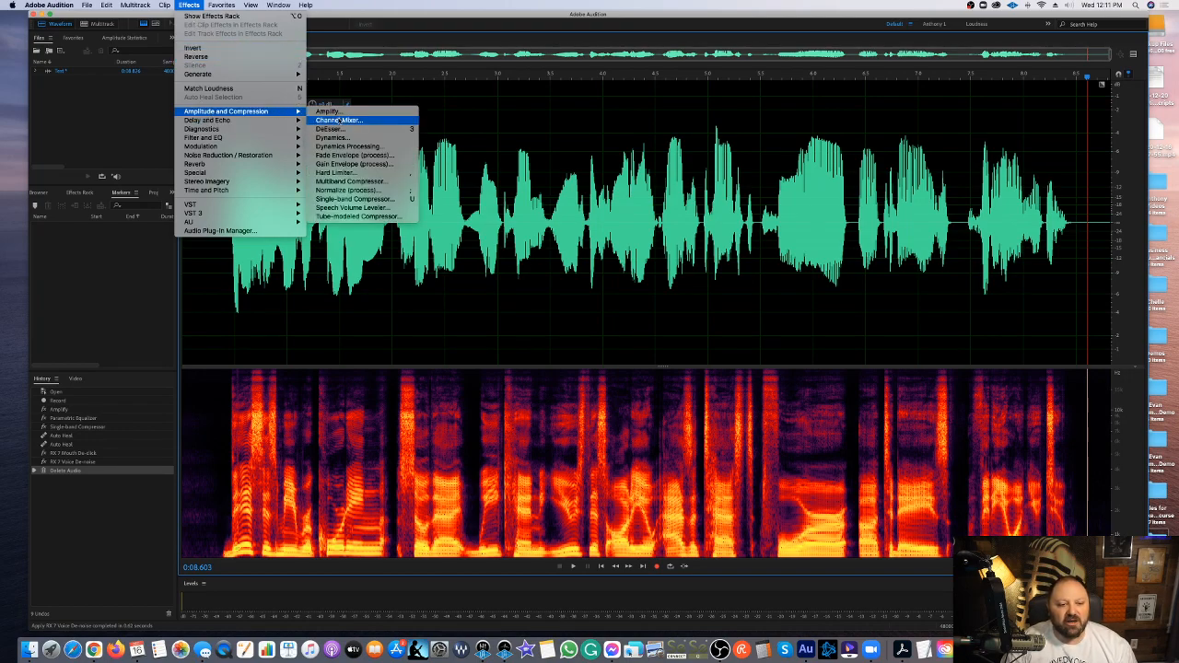
pyautogui.click(342, 147)
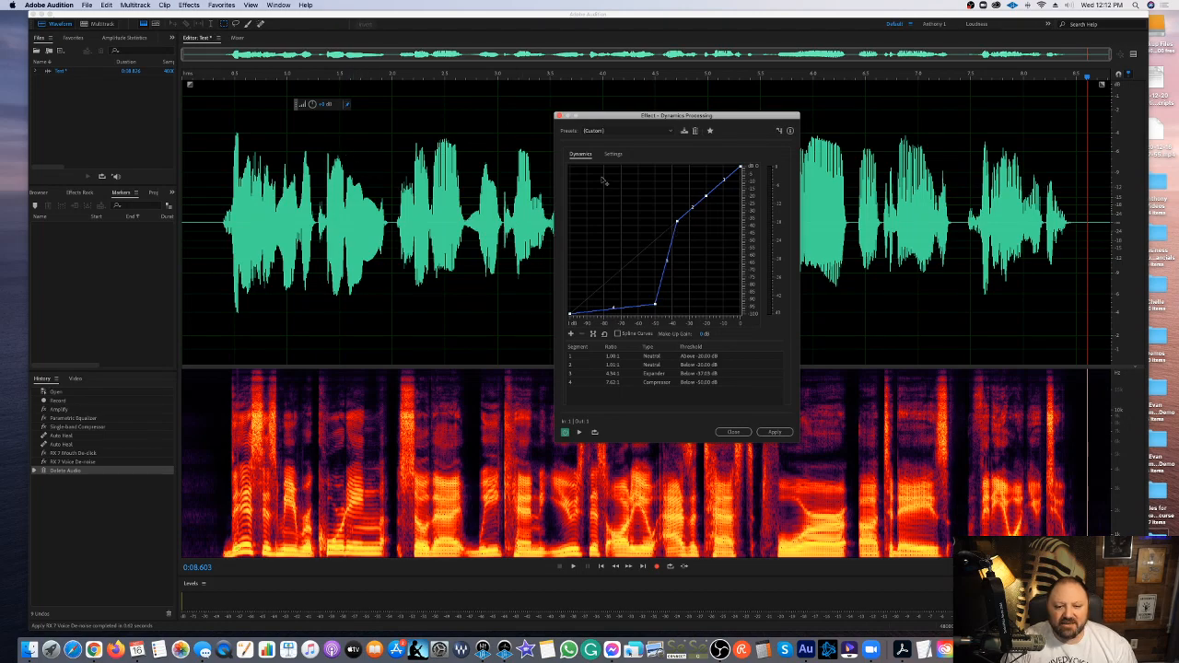
pyautogui.click(626, 130)
pyautogui.click(608, 132)
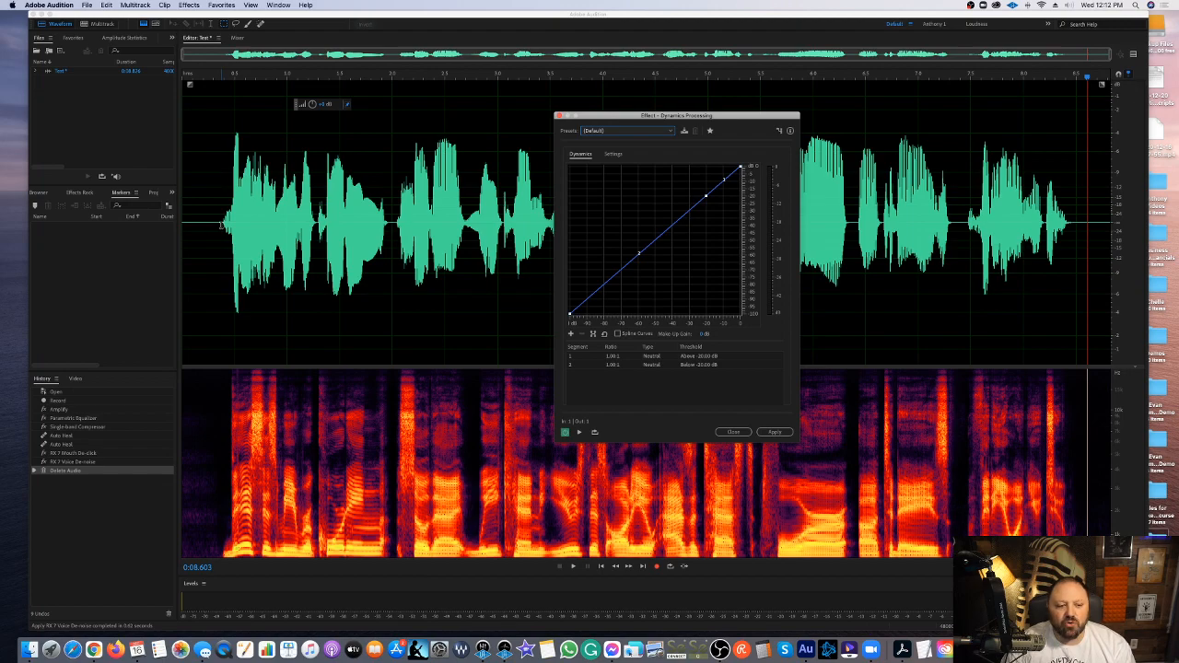
pyautogui.moveTo(221, 225); pyautogui.dragTo(180, 228)
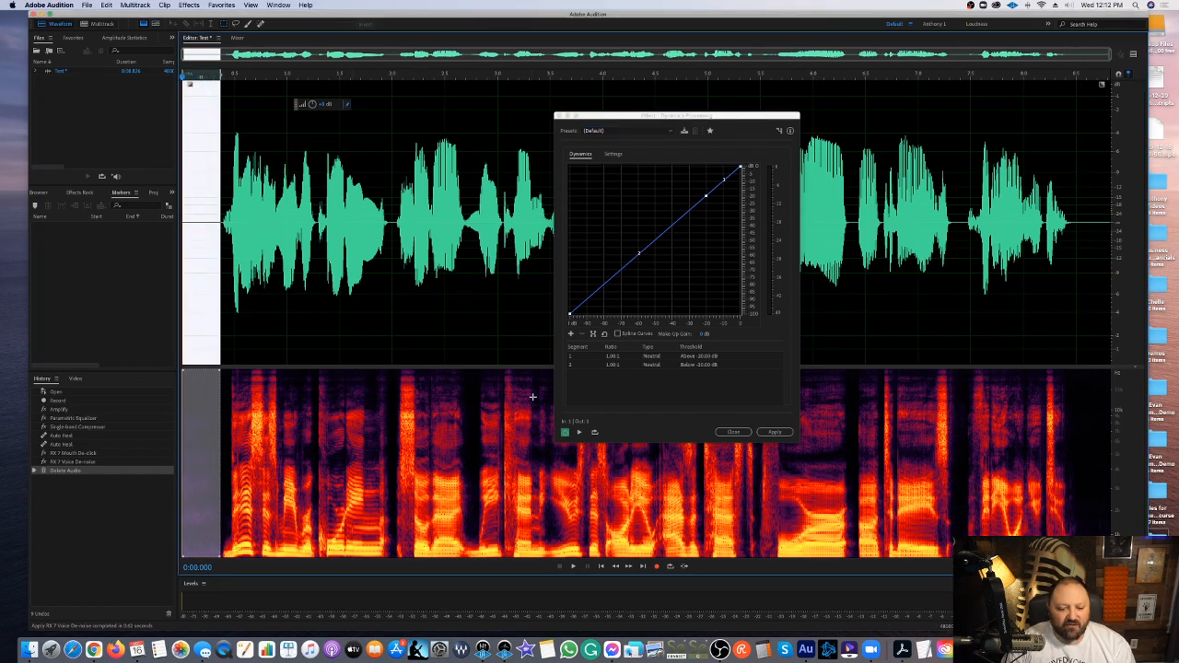
pyautogui.click(594, 432)
pyautogui.press('space')
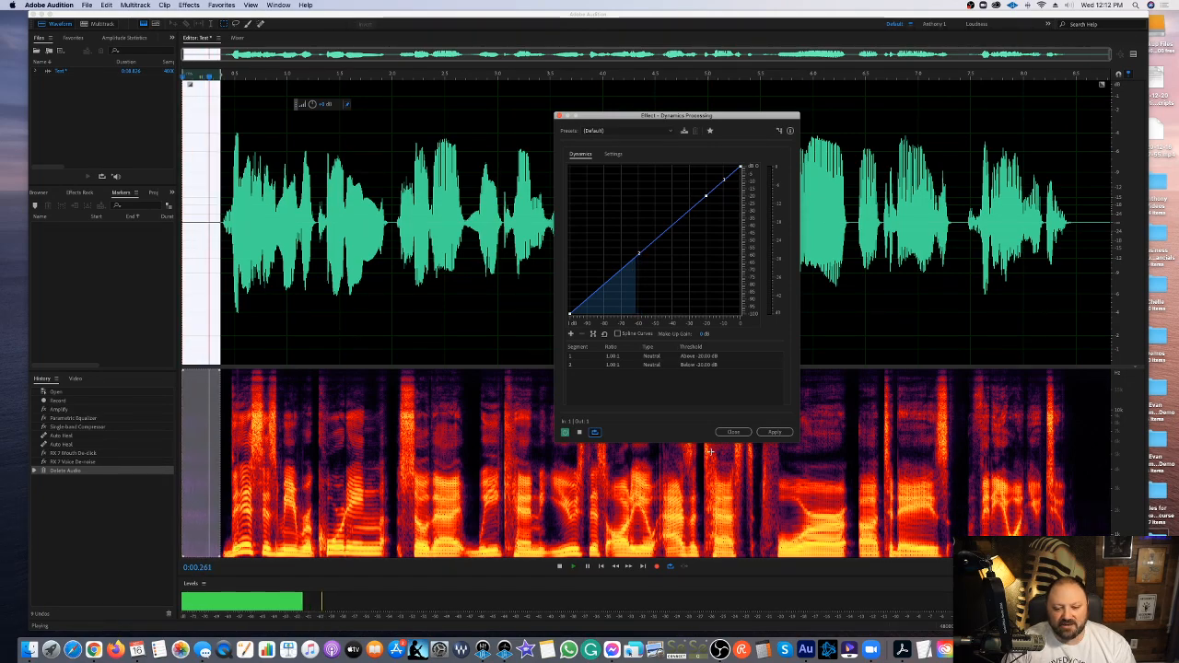
pyautogui.click(734, 432)
pyautogui.click(195, 450)
pyautogui.press('space')
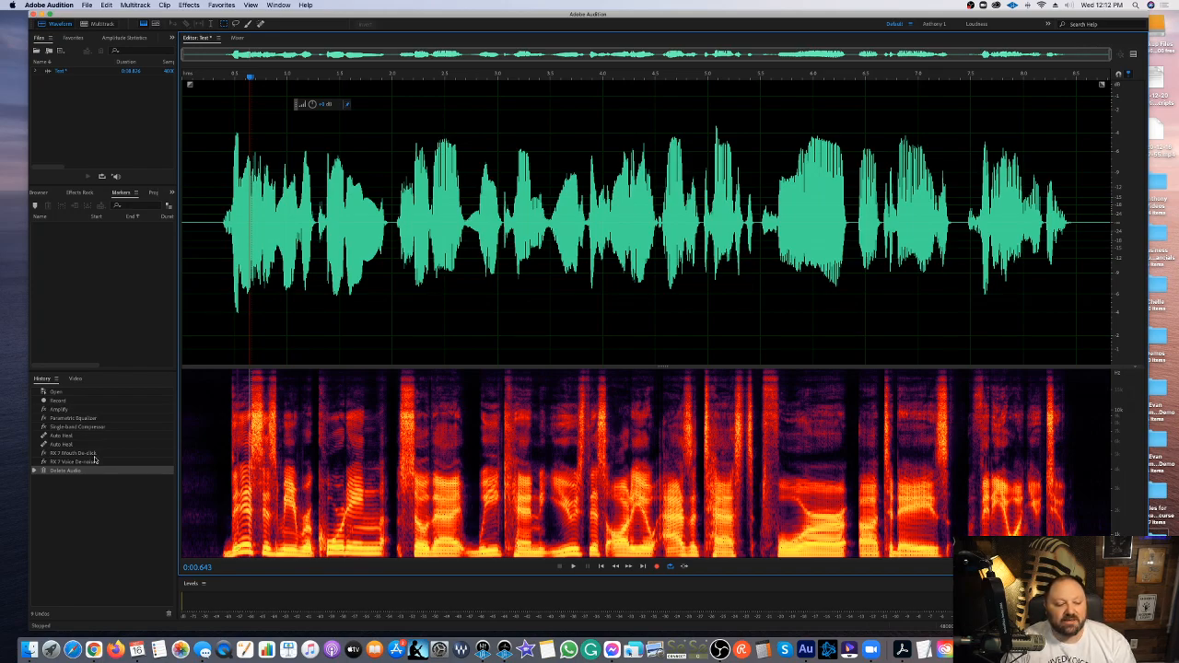
# Step the history back to RX 7 Mouth De-click, play the silent lead-in, and return to the RX 7 Voice De-noise state.
pyautogui.click(93, 462)
pyautogui.click(95, 455)
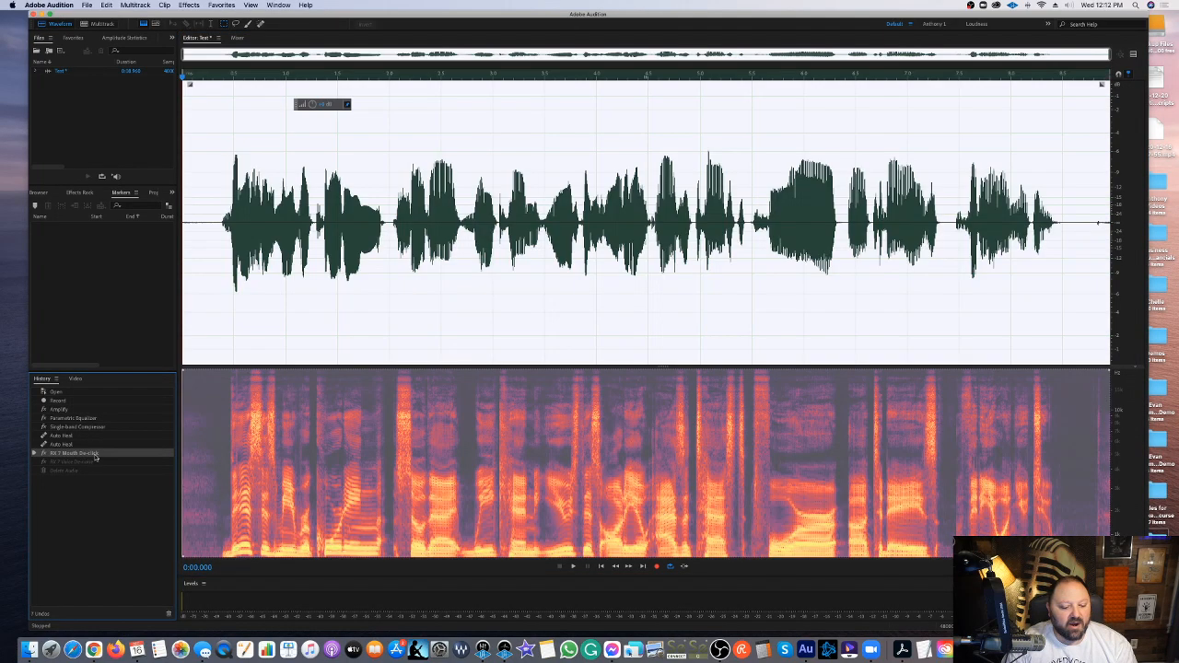
pyautogui.click(221, 217)
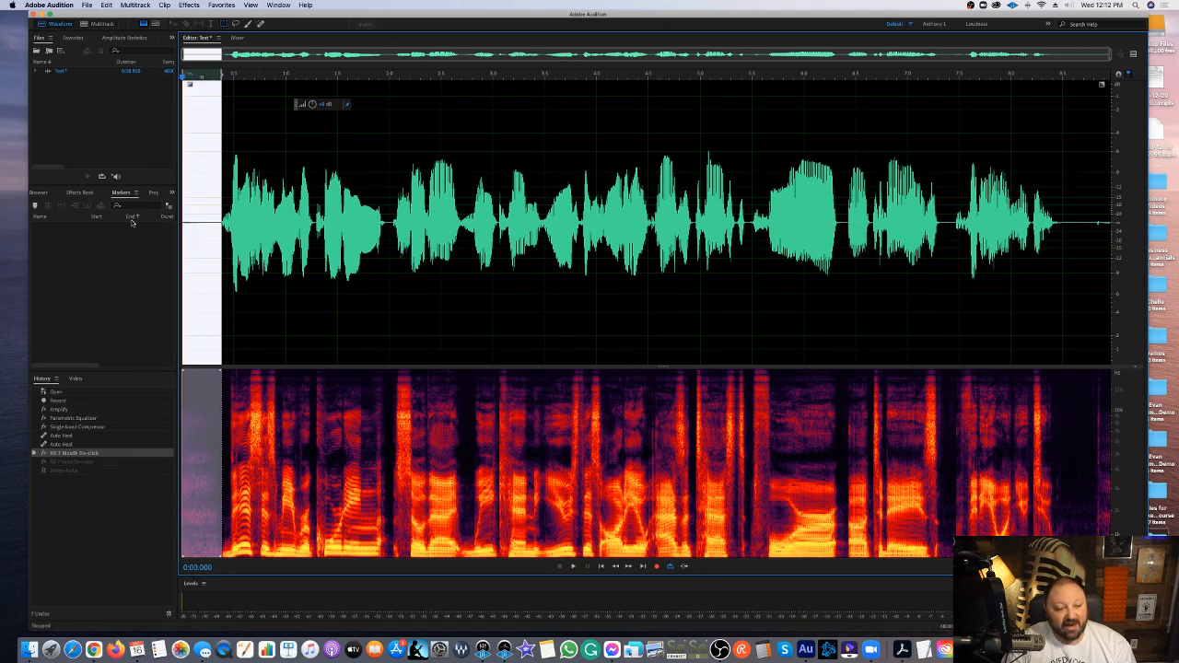
pyautogui.press('space')
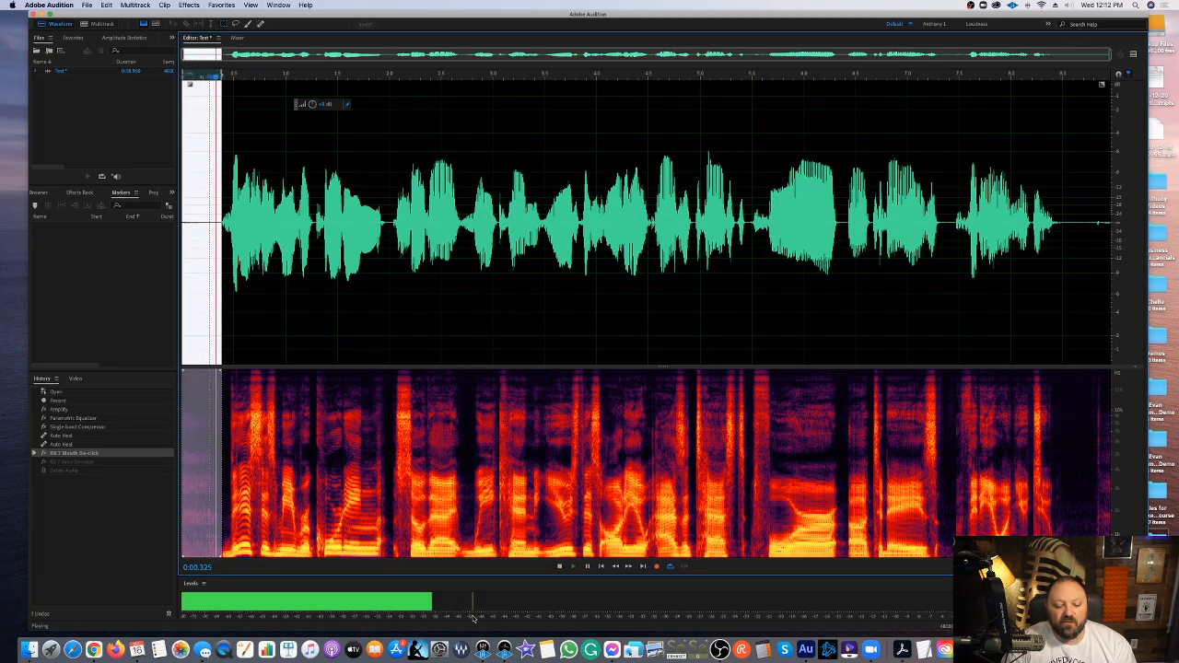
pyautogui.click(338, 247)
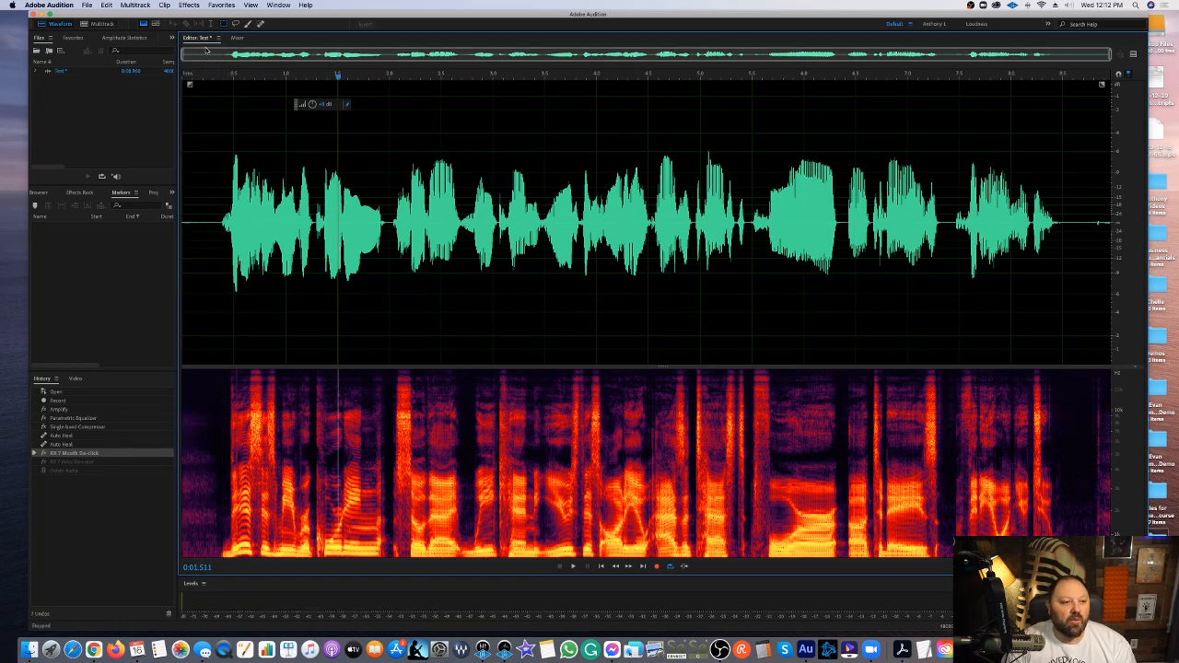
pyautogui.click(99, 465)
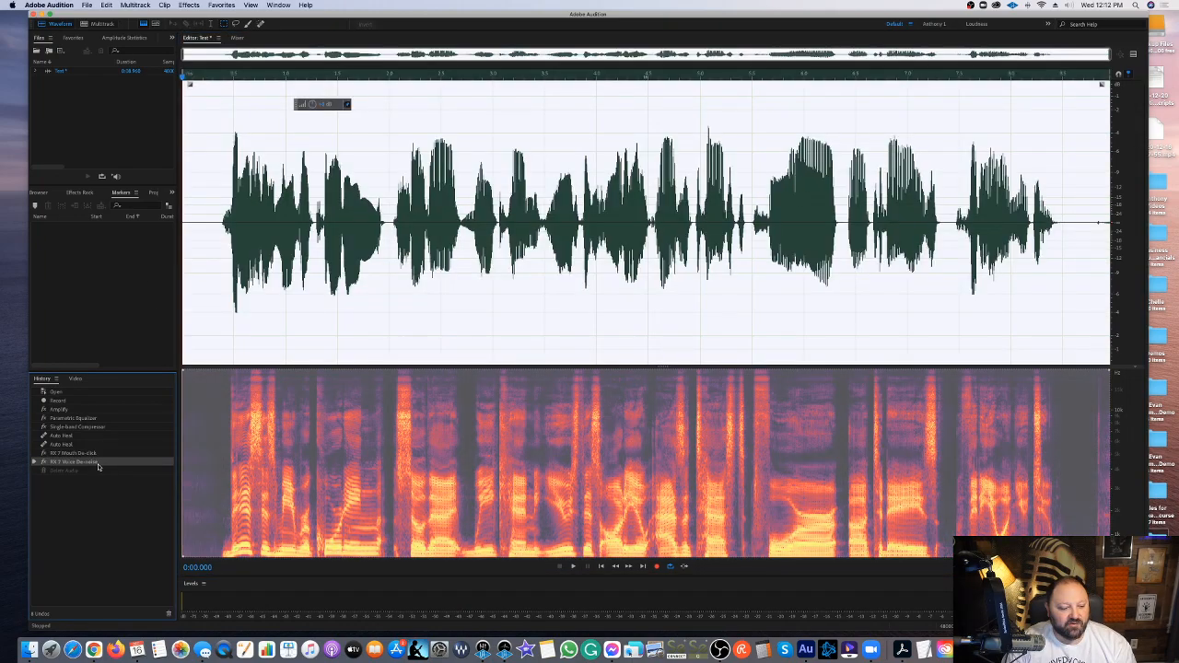
pyautogui.click(196, 258)
# Add a point midway on the Dynamics Processing curve and set its input signal level to -47 dB.
pyautogui.click(188, 4)
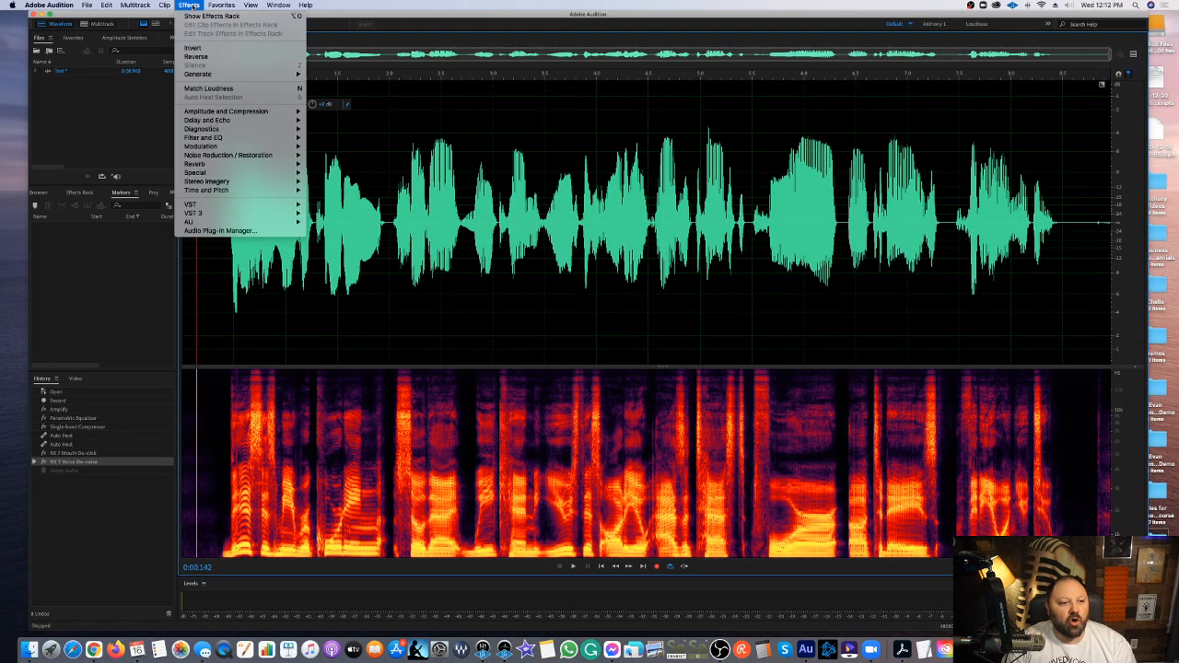
pyautogui.moveTo(241, 112)
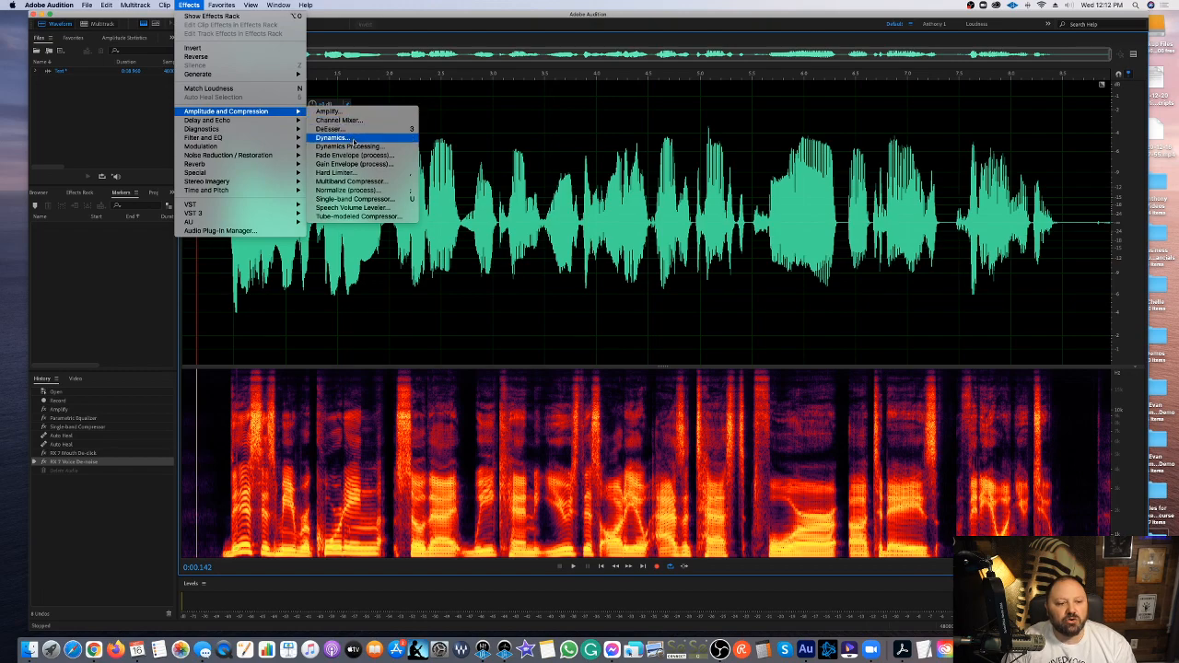
pyautogui.click(354, 148)
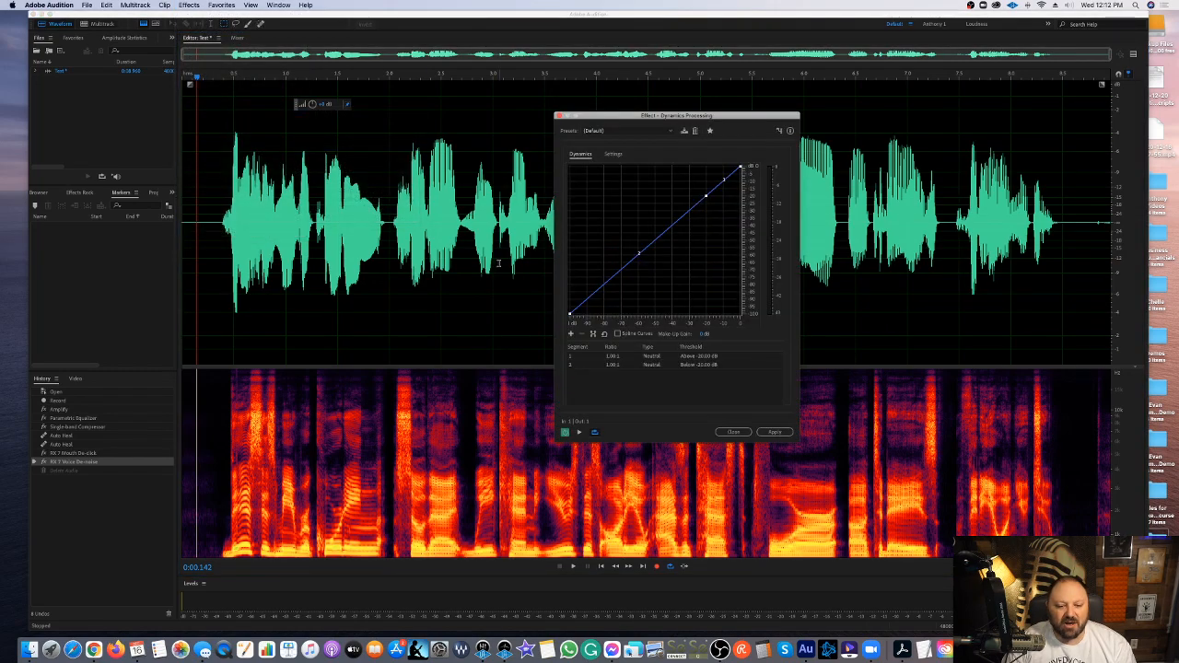
pyautogui.click(643, 251)
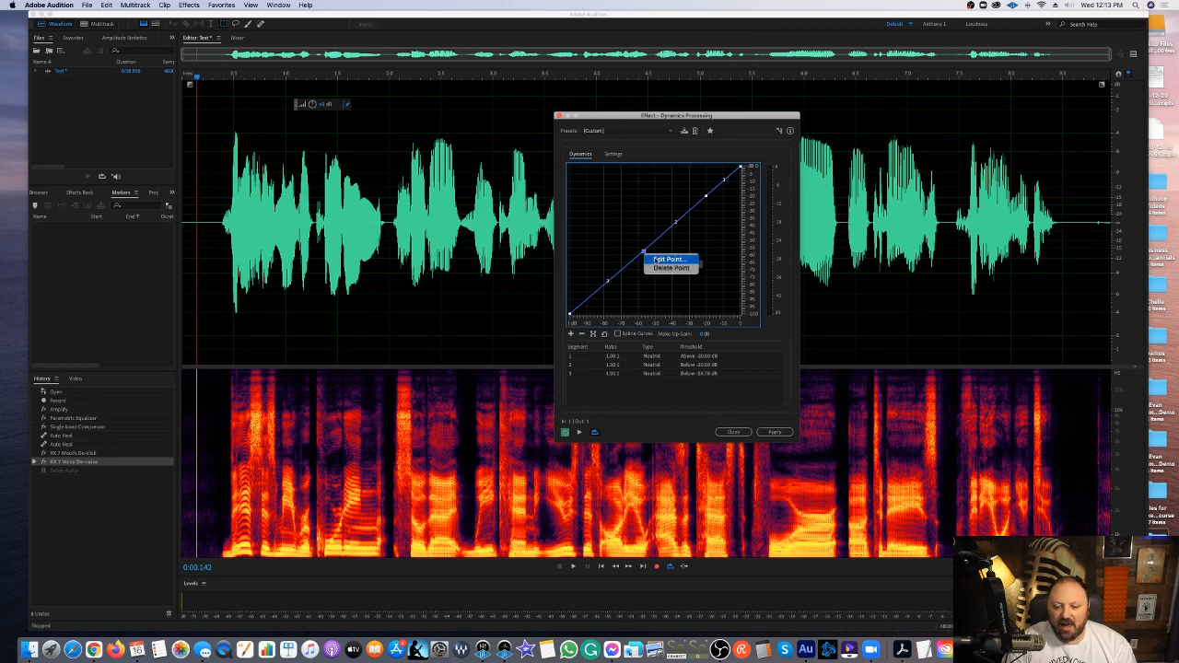
pyautogui.doubleClick(643, 252)
pyautogui.doubleClick(609, 174)
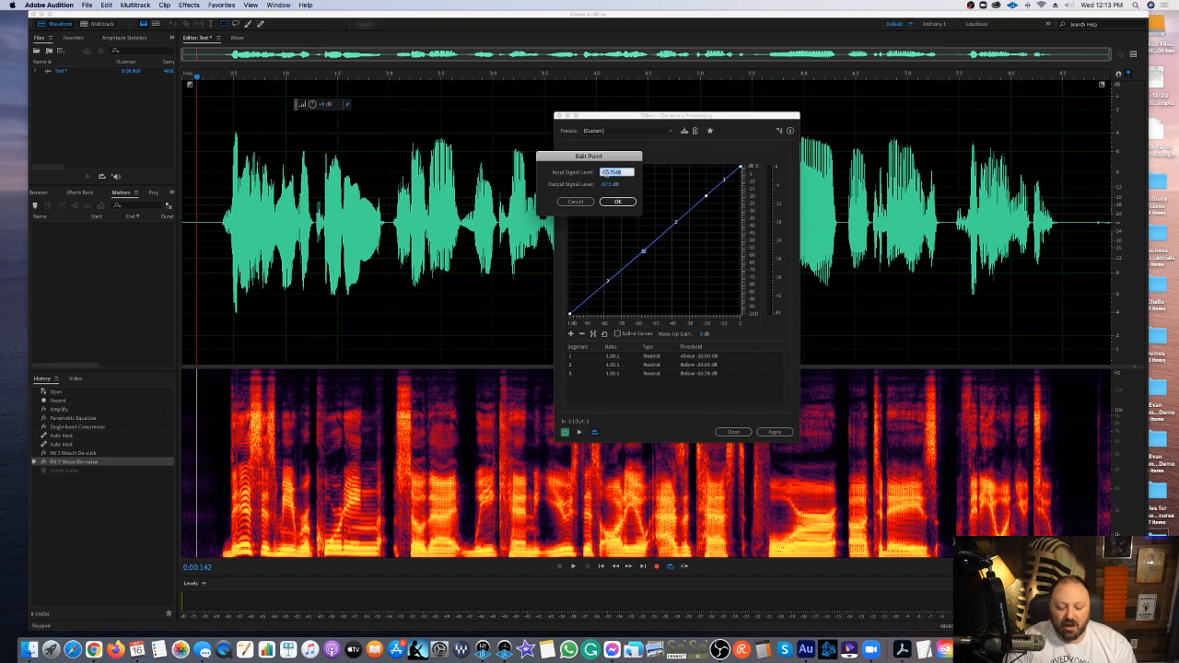
pyautogui.write('-47')
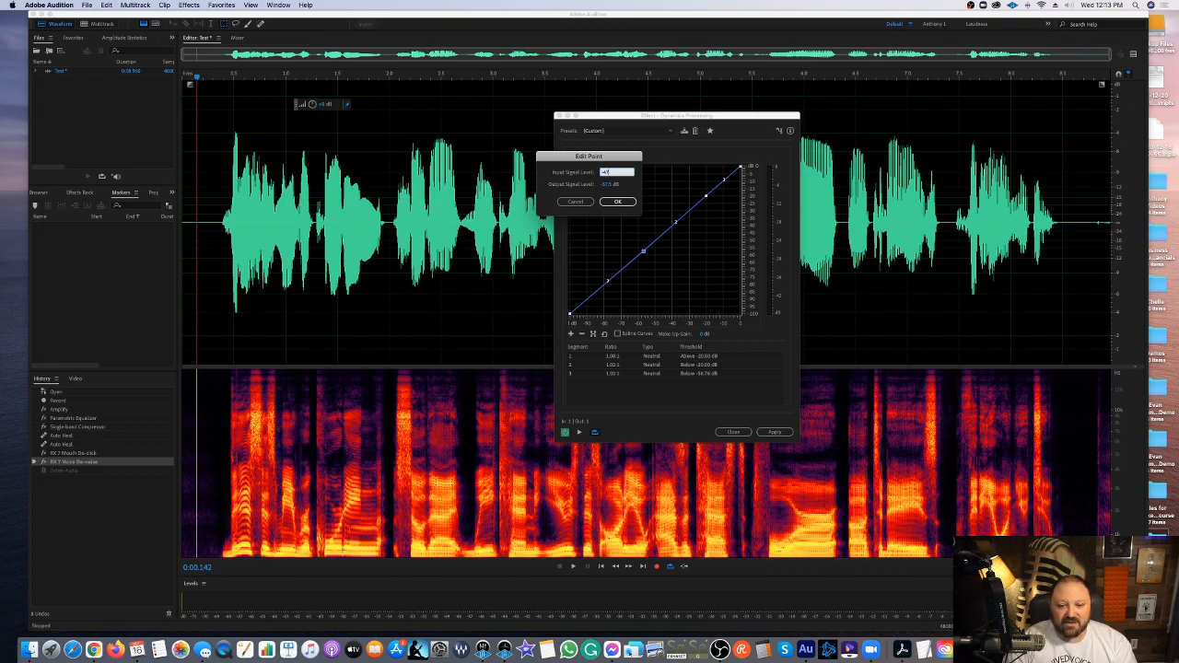
pyautogui.click(616, 202)
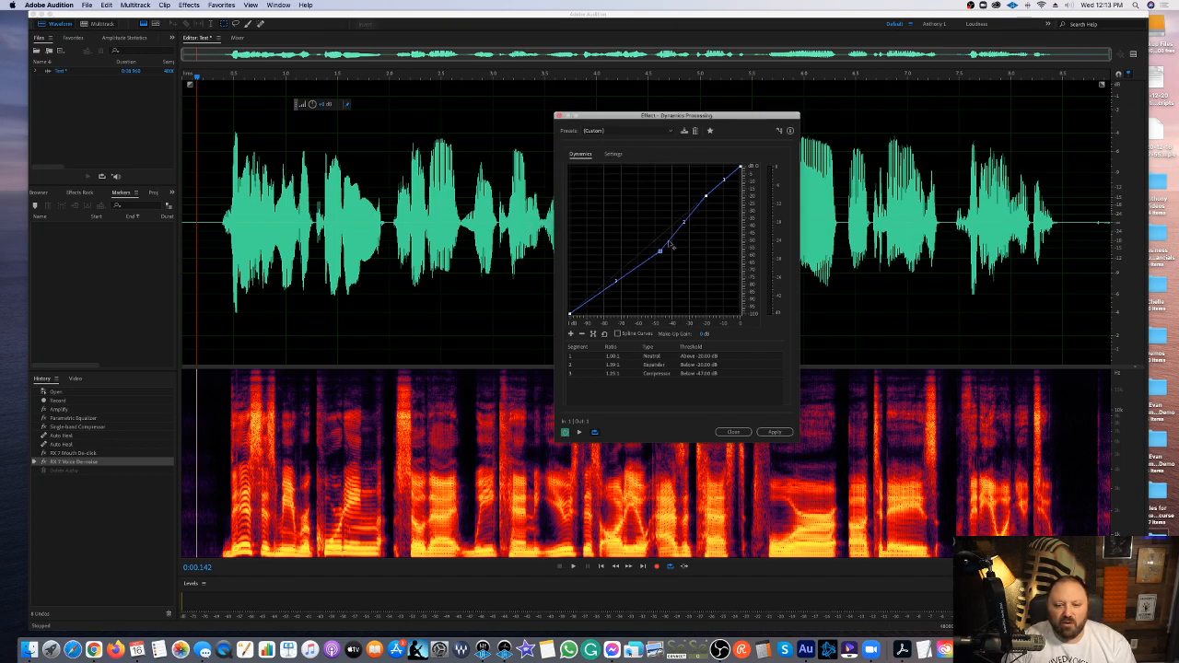
# Move the curve point back onto the diagonal at about -51 dB and add a second point at about -79 dB input.
pyautogui.moveTo(661, 254)
pyautogui.moveTo(660, 253); pyautogui.dragTo(655, 245)
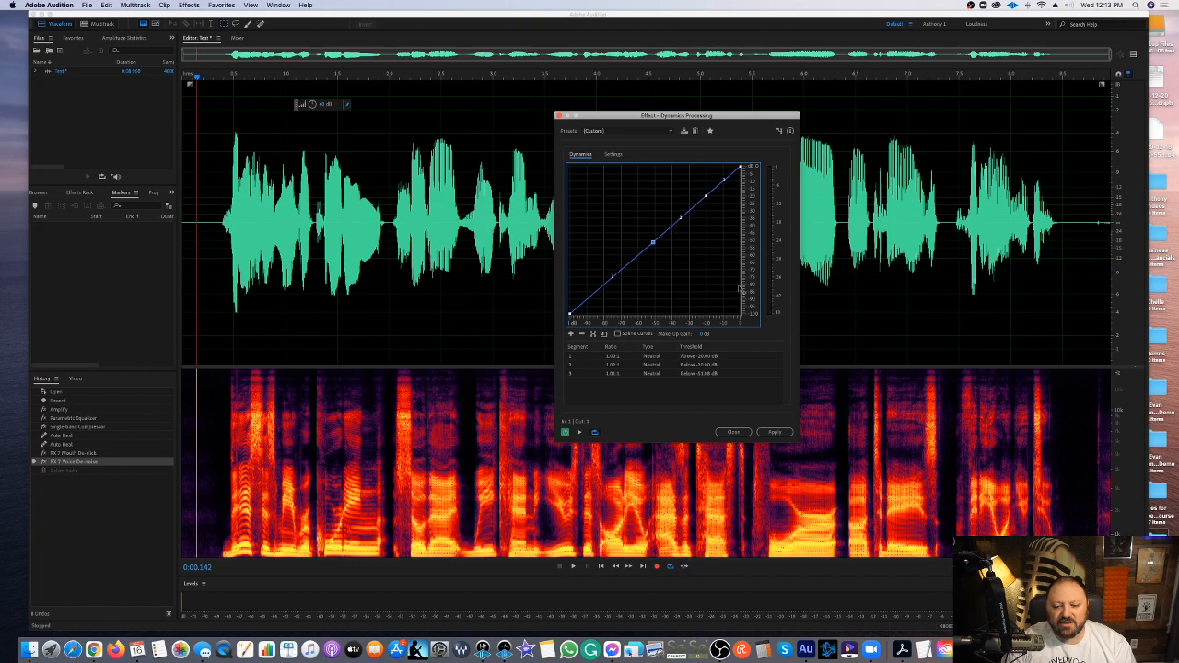
pyautogui.click(605, 285)
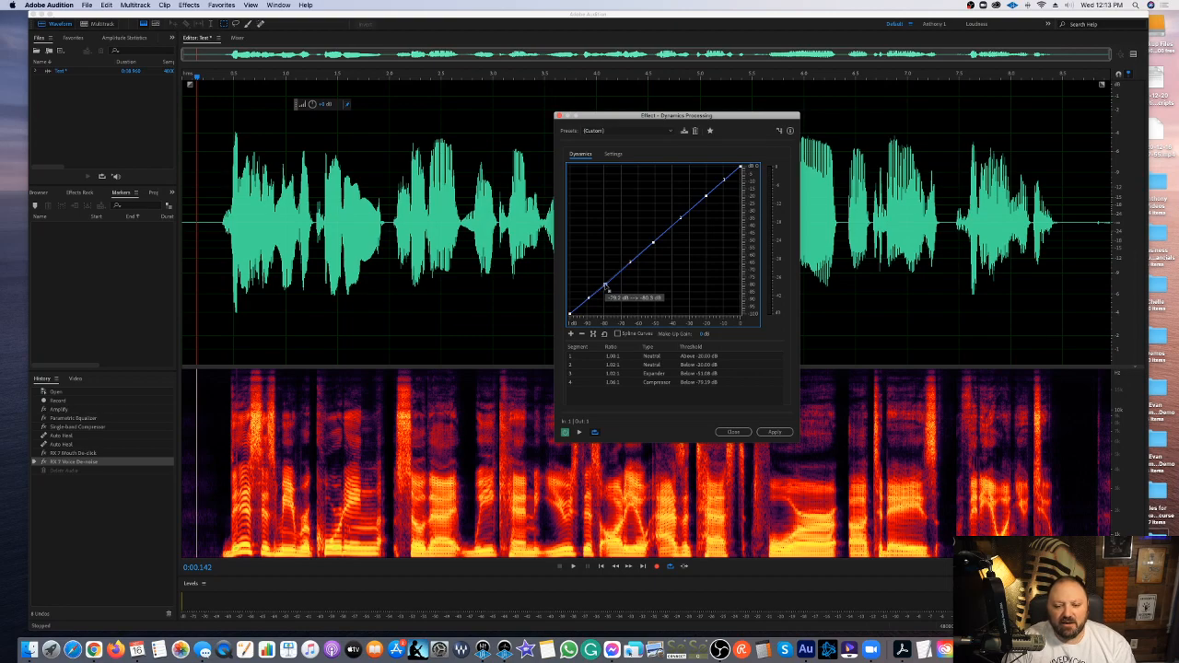
# Loop the silent lead-in and pull the lower curve point below the diagonal at about -66 dB input.
pyautogui.moveTo(222, 219); pyautogui.dragTo(183, 221)
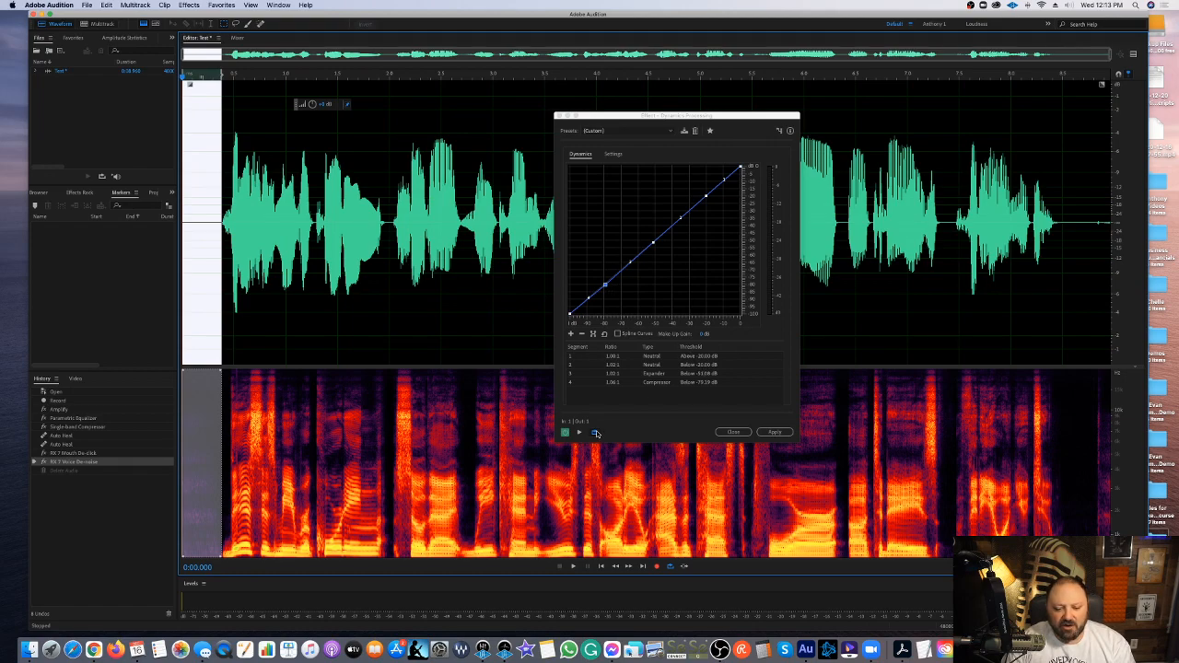
pyautogui.press('space')
pyautogui.moveTo(607, 289); pyautogui.dragTo(627, 295)
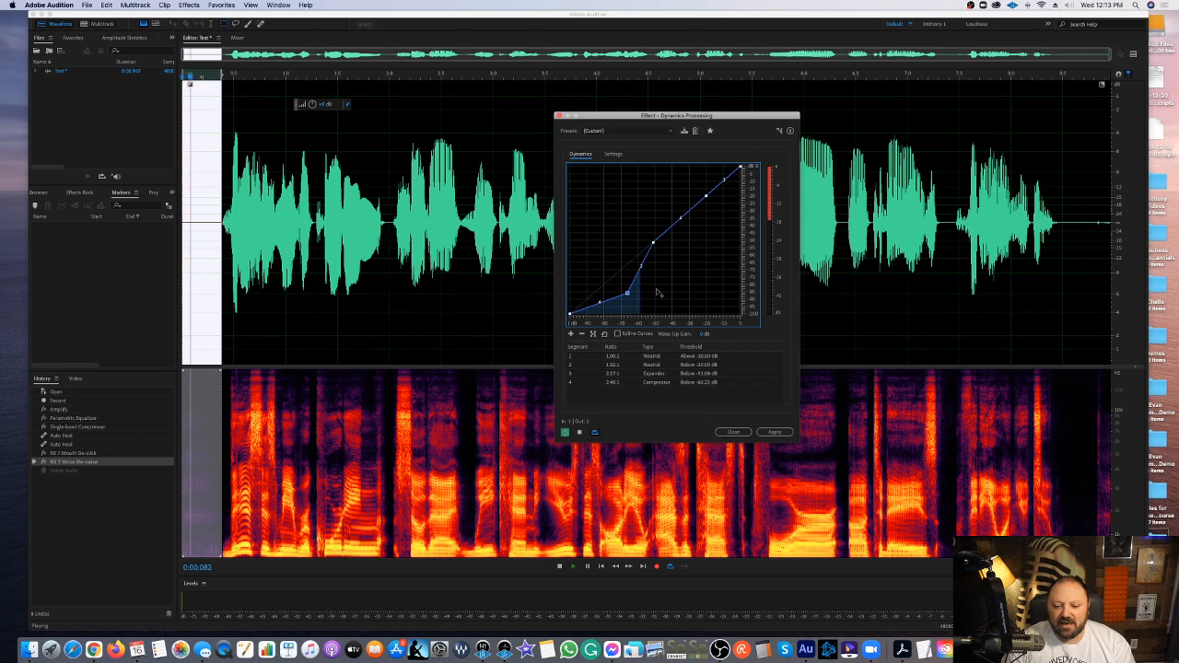
# Fine-tune the curve points to about -49 dB and -64 dB input, and apply Dynamics Processing to the whole recording.
pyautogui.moveTo(655, 246)
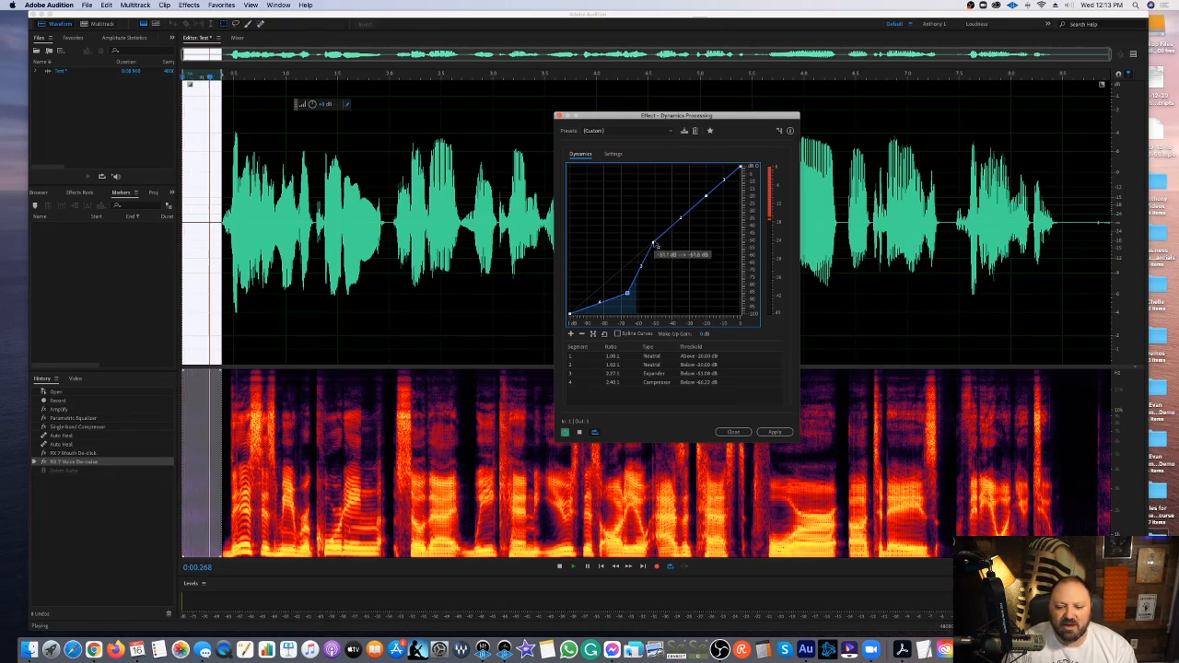
pyautogui.moveTo(658, 247); pyautogui.dragTo(661, 241)
pyautogui.moveTo(659, 247)
pyautogui.moveTo(627, 293); pyautogui.dragTo(631, 295)
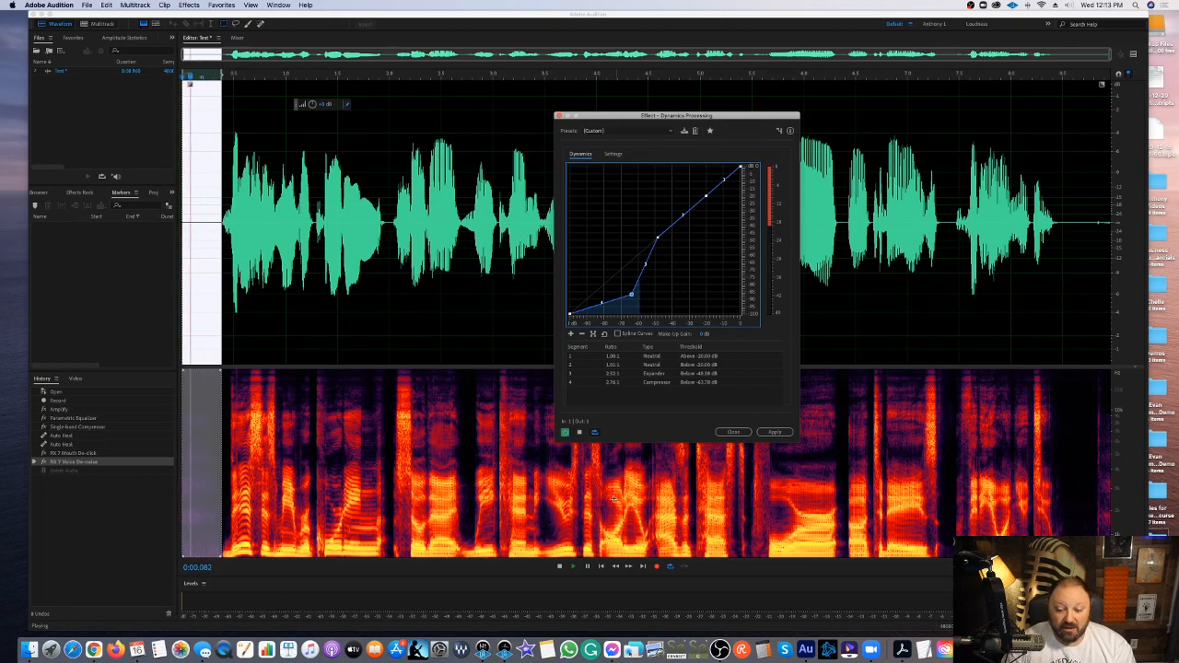
pyautogui.click(402, 282)
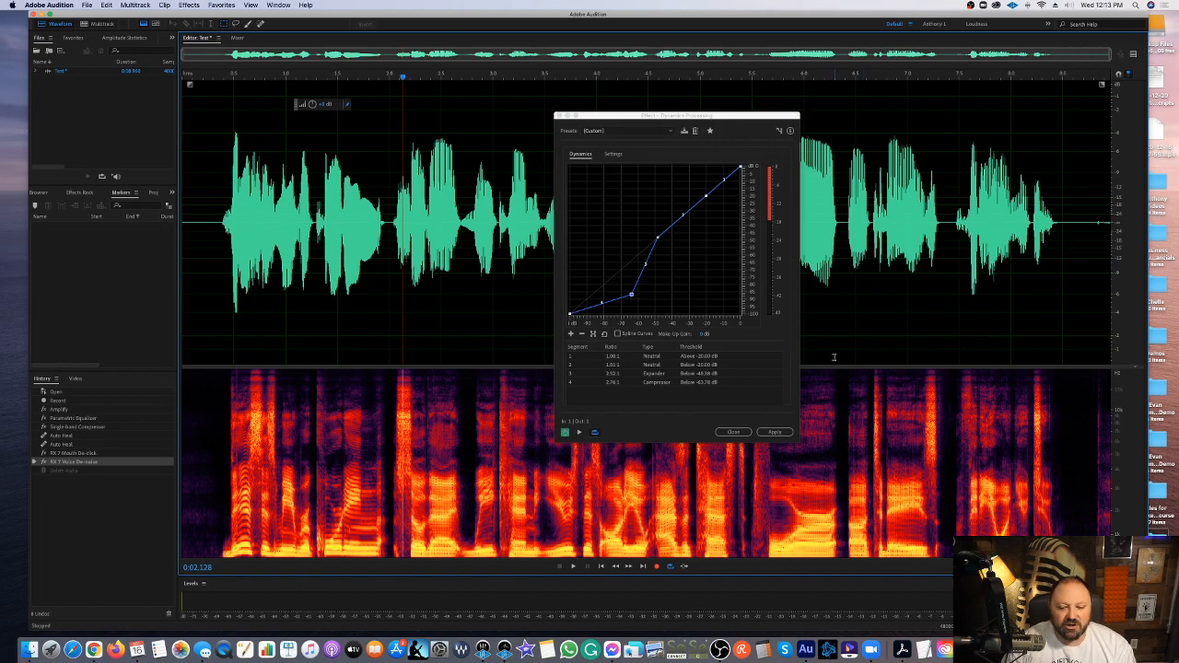
pyautogui.click(779, 431)
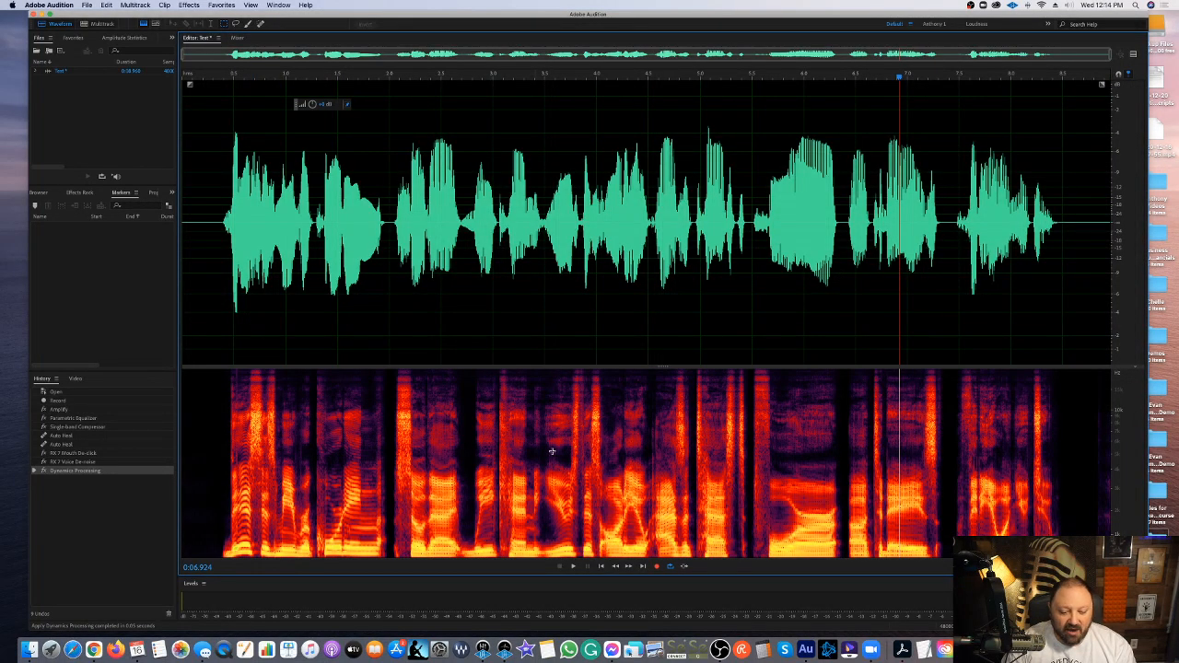
# Delete the silent tail at the end of the recording, from about 8.75 s onward.
pyautogui.moveTo(1090, 228); pyautogui.dragTo(1126, 225)
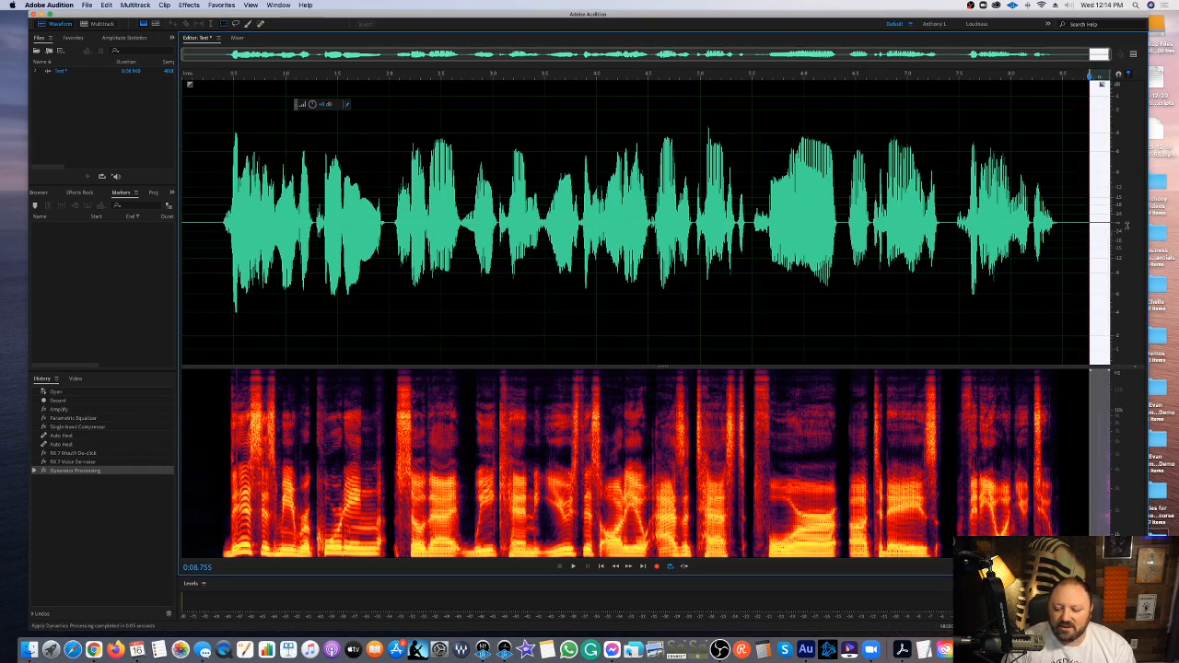
pyautogui.press('Delete')
pyautogui.click(822, 216)
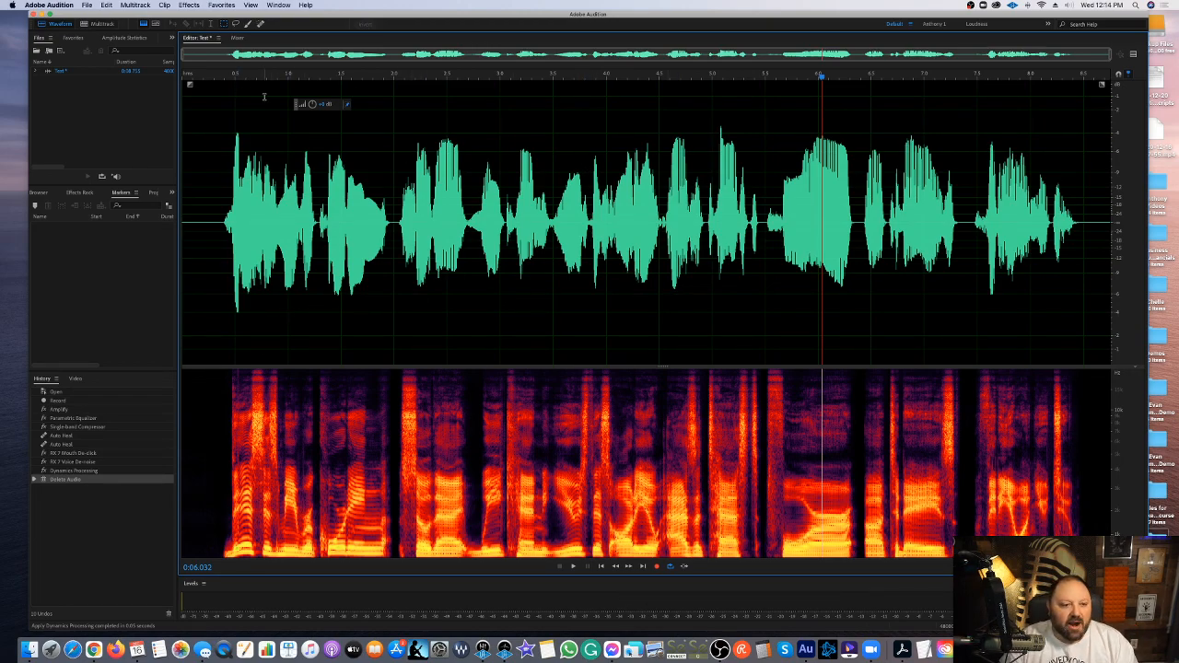
# Lower the whole recording's amplitude, raise it again, and finally reduce it to a moderate level, moving the floating gain control aside.
pyautogui.moveTo(313, 105); pyautogui.dragTo(314, 136)
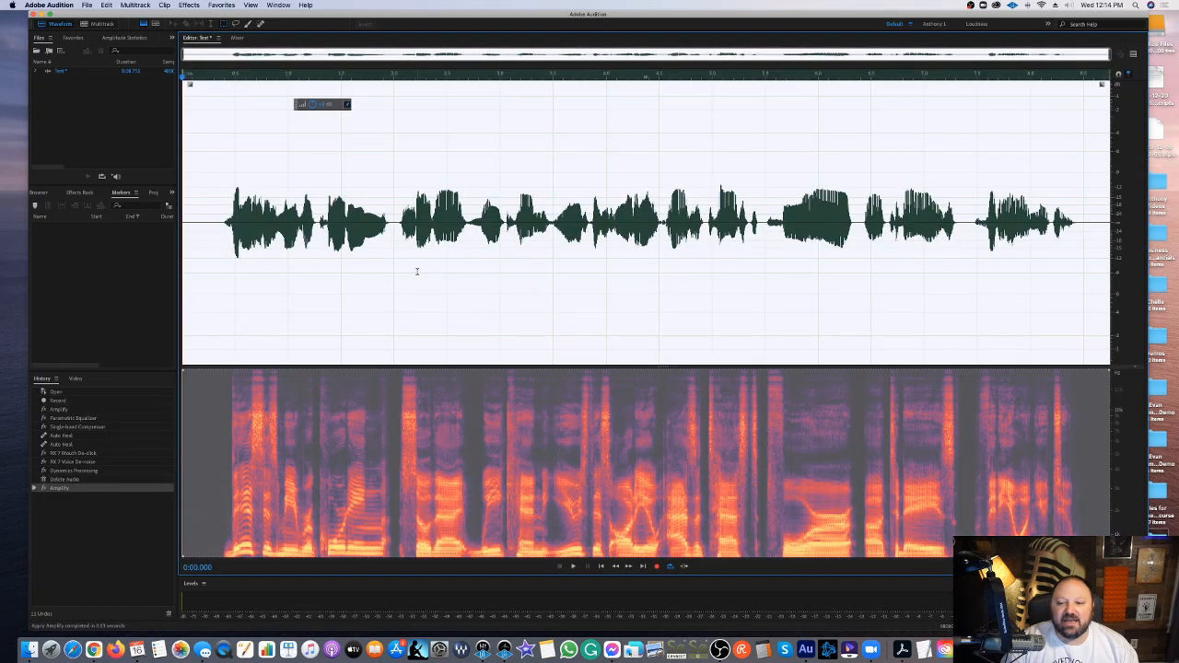
pyautogui.click(390, 149)
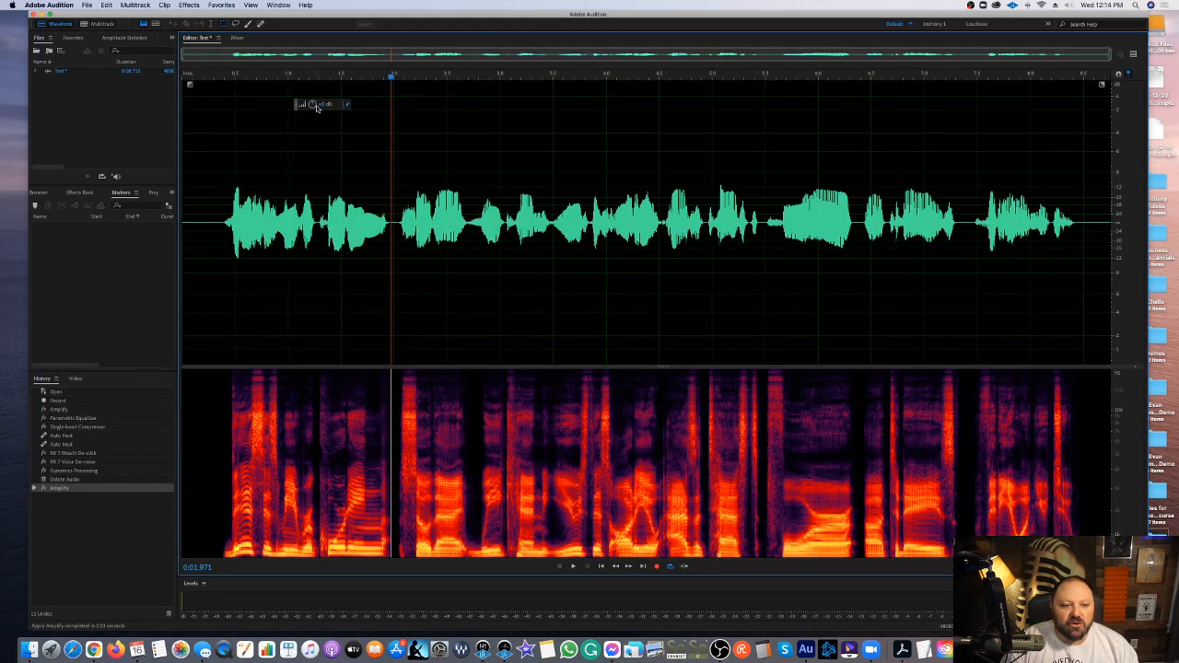
pyautogui.moveTo(296, 105); pyautogui.dragTo(492, 104)
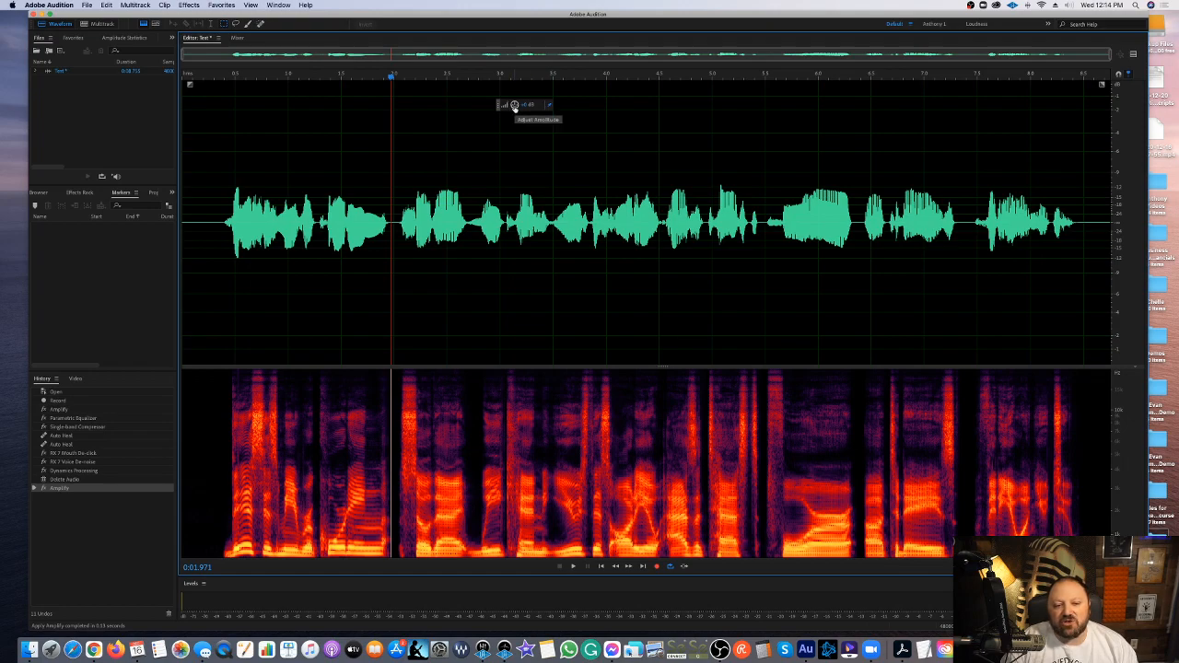
pyautogui.moveTo(514, 105); pyautogui.dragTo(516, 81)
pyautogui.click(587, 234)
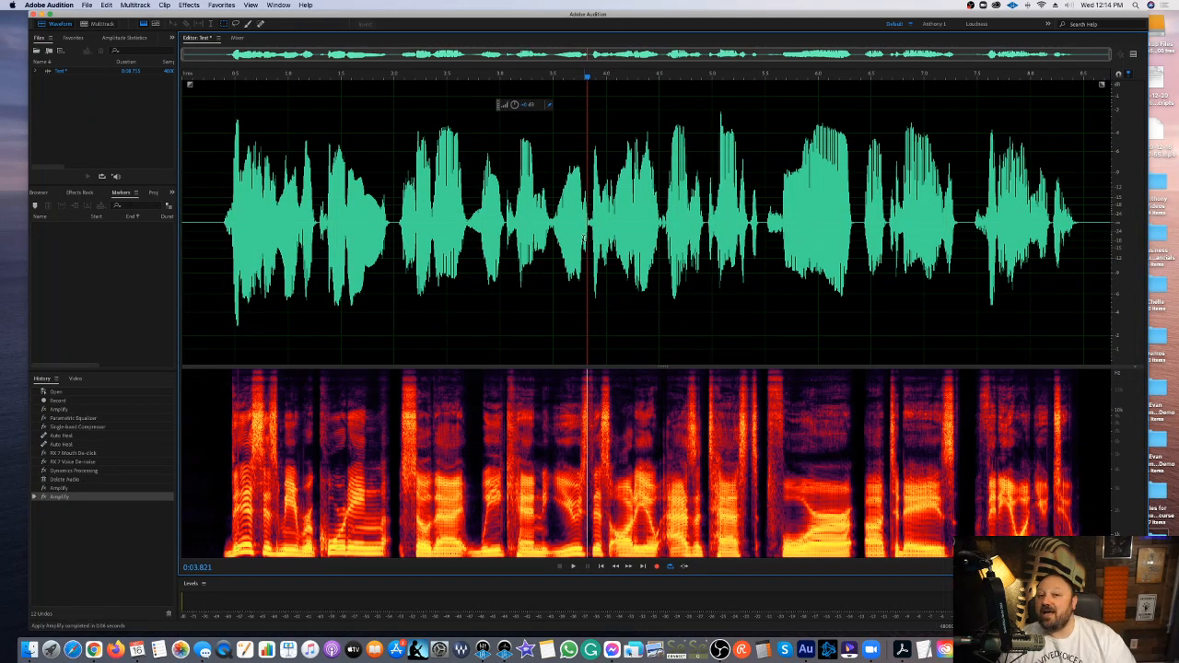
pyautogui.moveTo(516, 104); pyautogui.dragTo(516, 118)
pyautogui.click(459, 171)
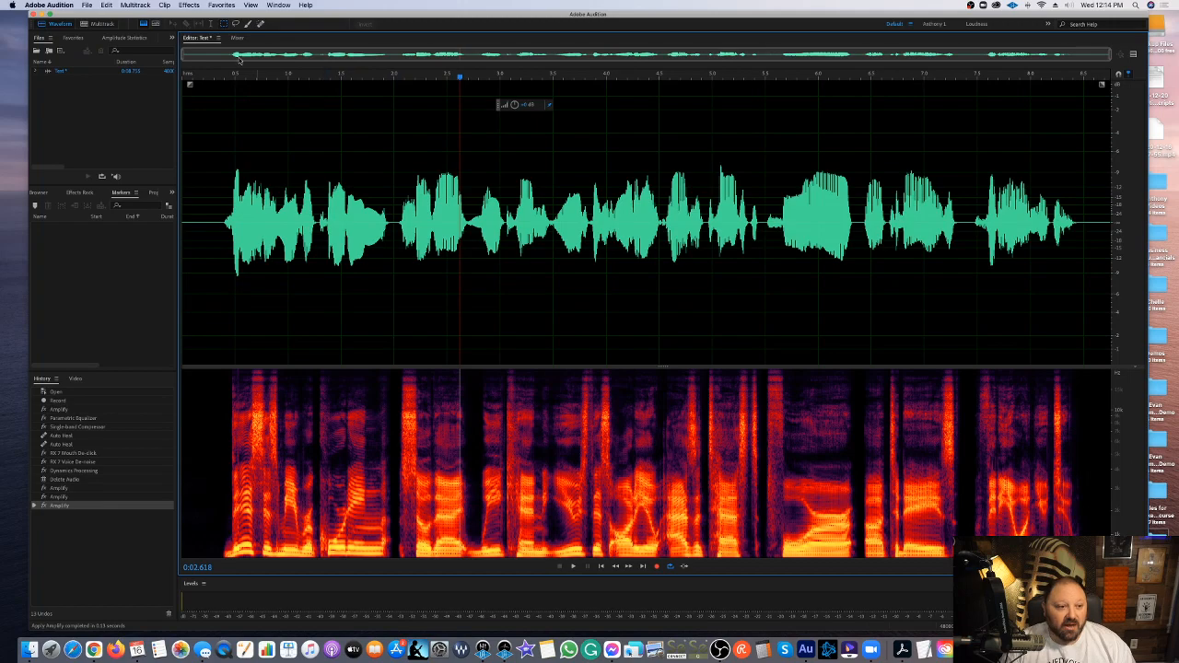
pyautogui.click(184, 5)
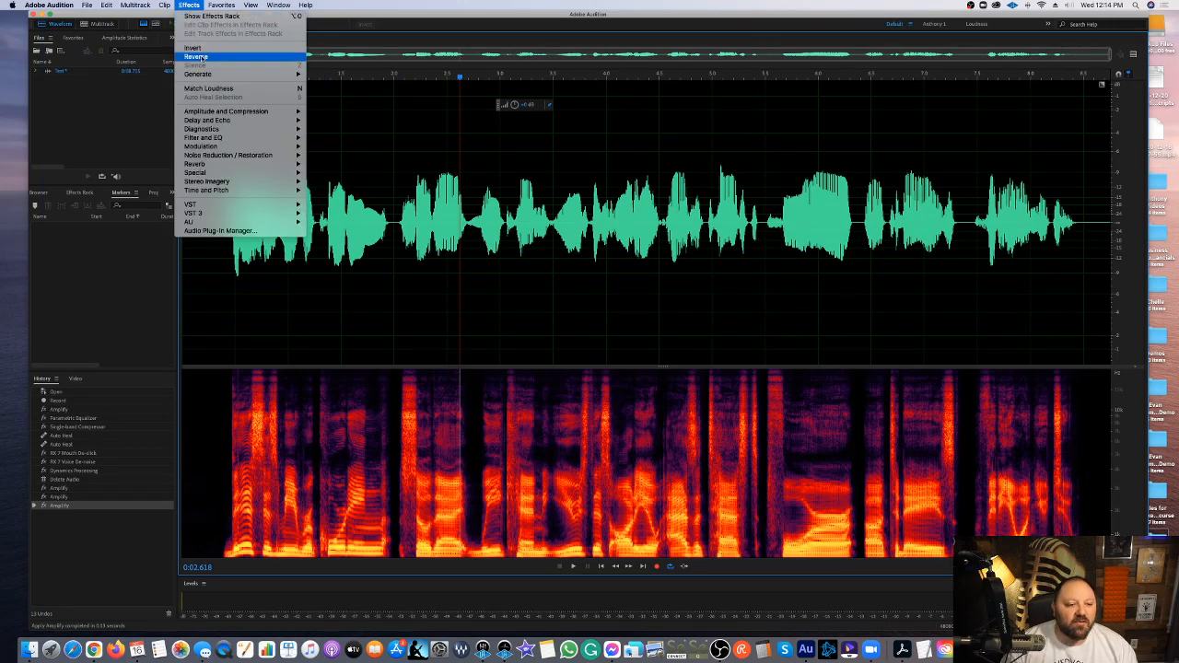
pyautogui.moveTo(212, 112)
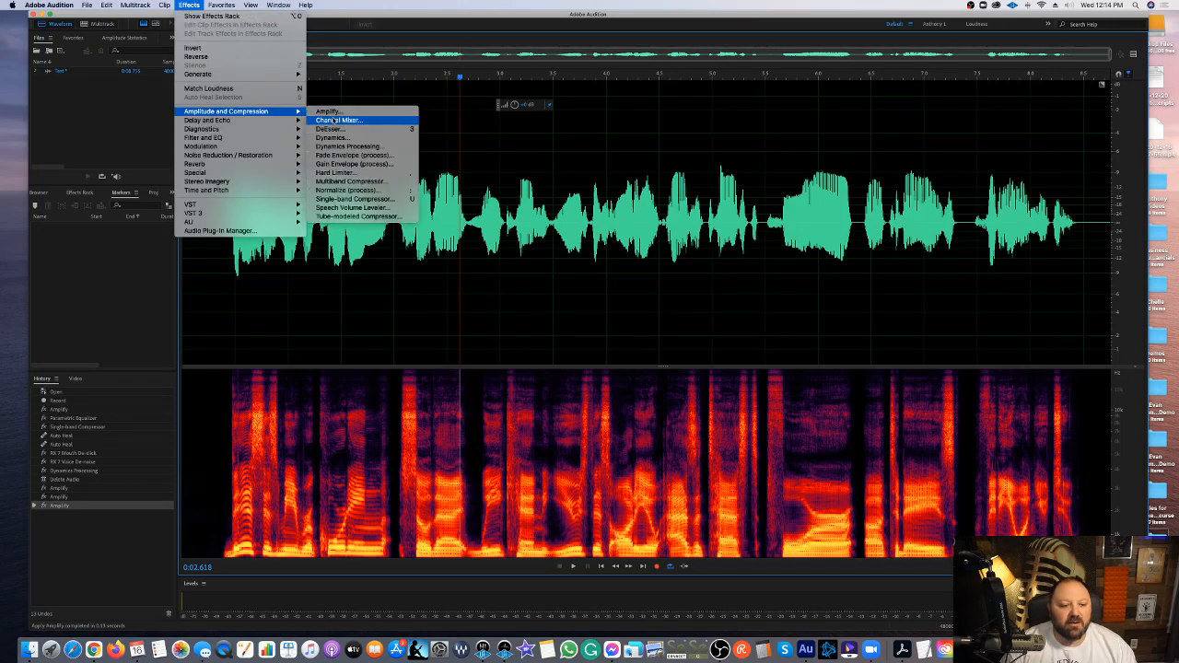
pyautogui.click(345, 189)
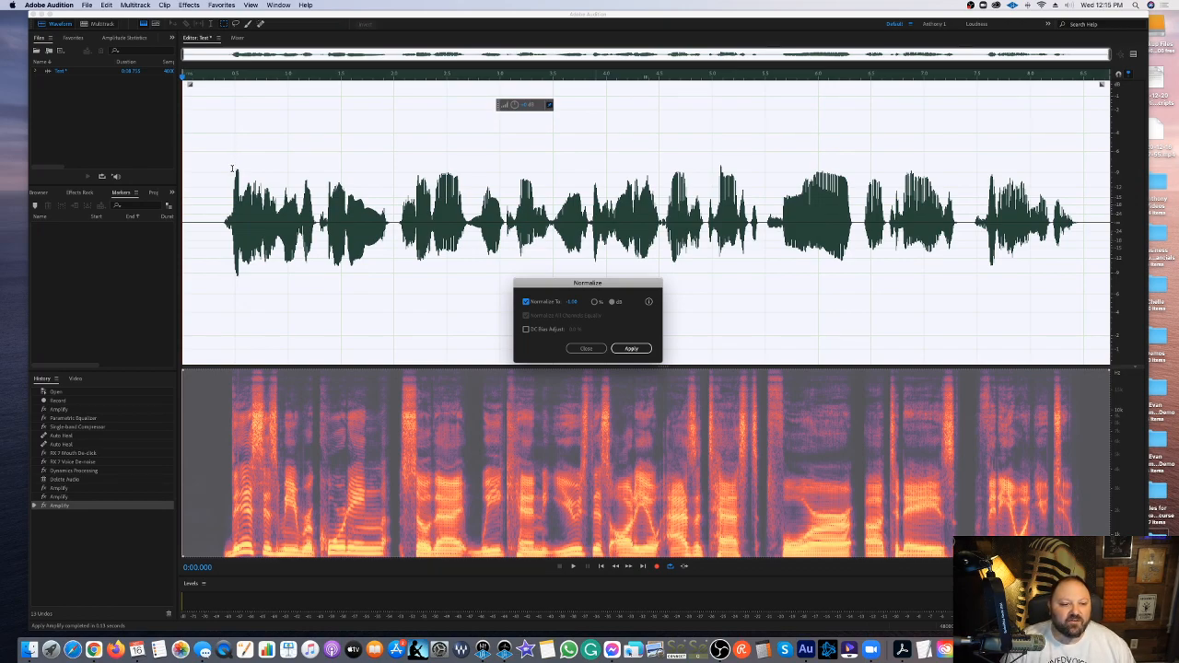
pyautogui.click(586, 348)
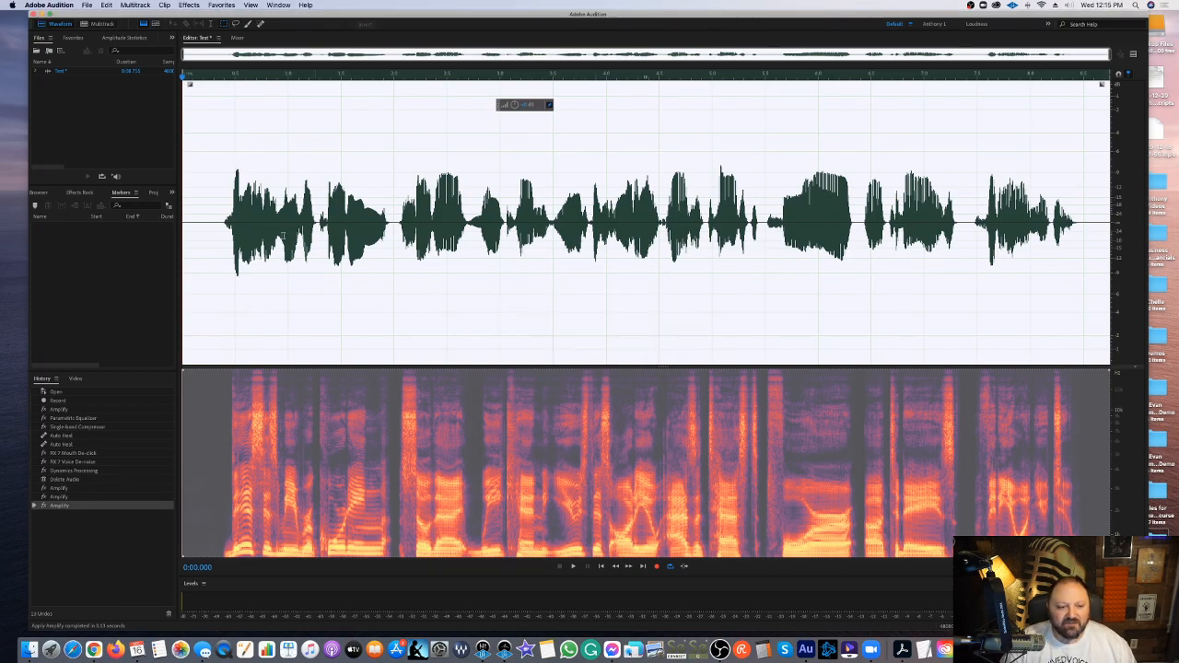
# Select the first peak at about 0.47 s and boost only that peak's amplitude.
pyautogui.click(232, 186)
pyautogui.moveTo(232, 187); pyautogui.dragTo(240, 187)
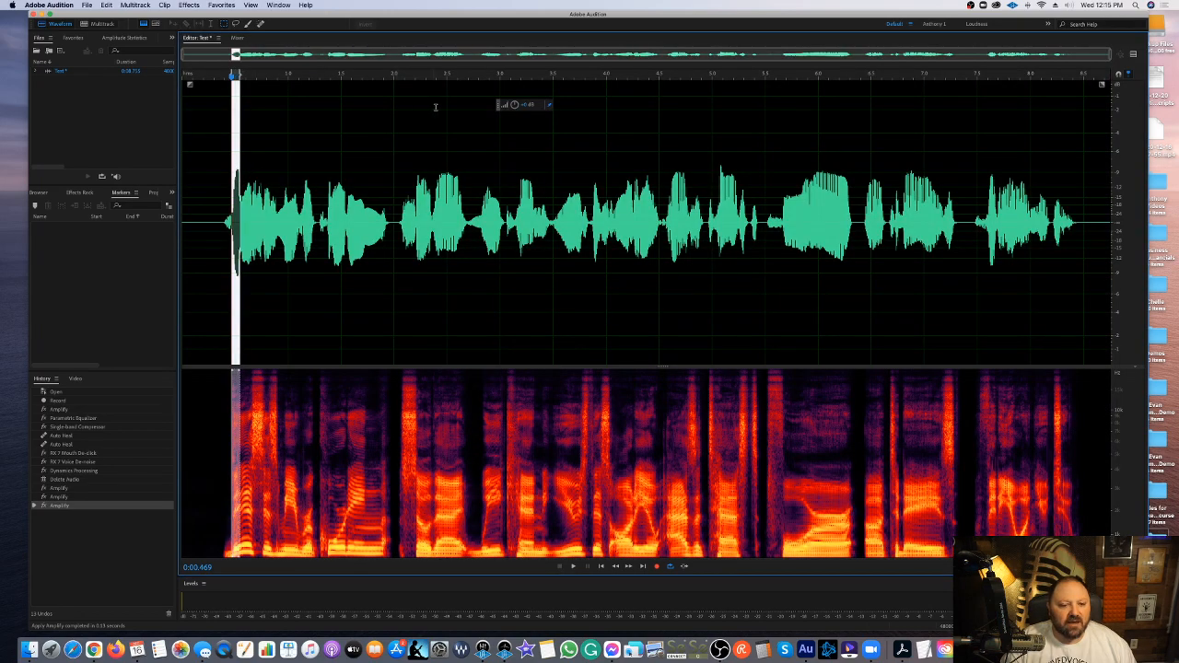
pyautogui.moveTo(516, 106); pyautogui.dragTo(517, 94)
pyautogui.click(488, 137)
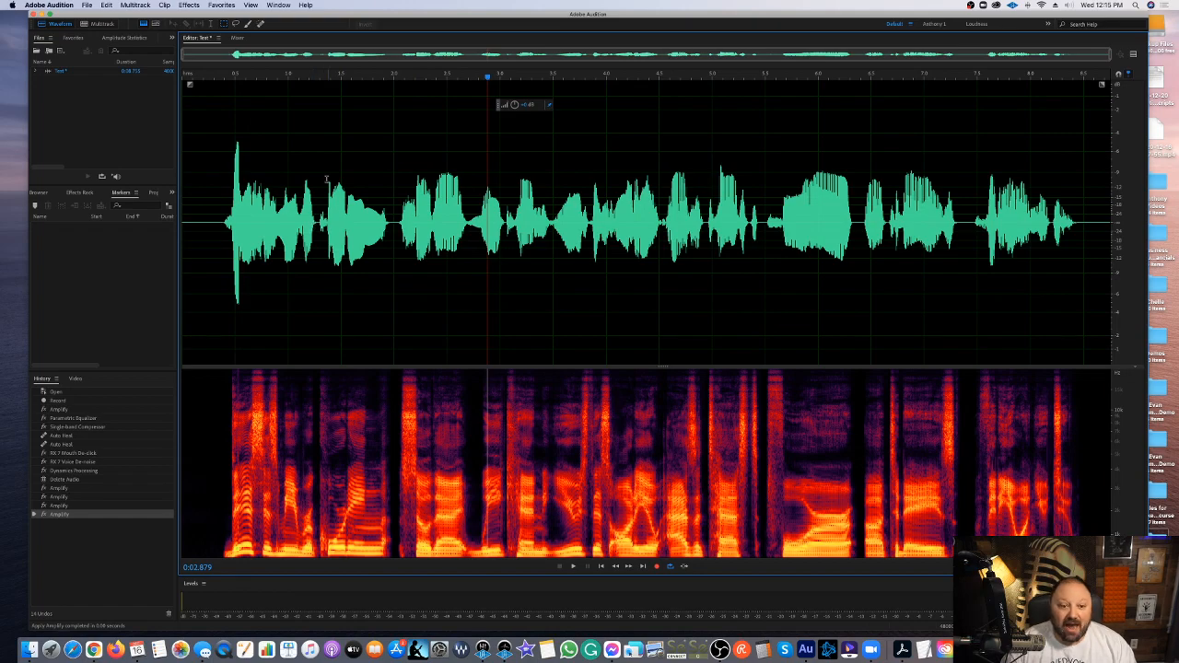
# Normalize the whole recording, including its boosted first peak, to -1 dB.
pyautogui.click(188, 5)
pyautogui.moveTo(289, 113)
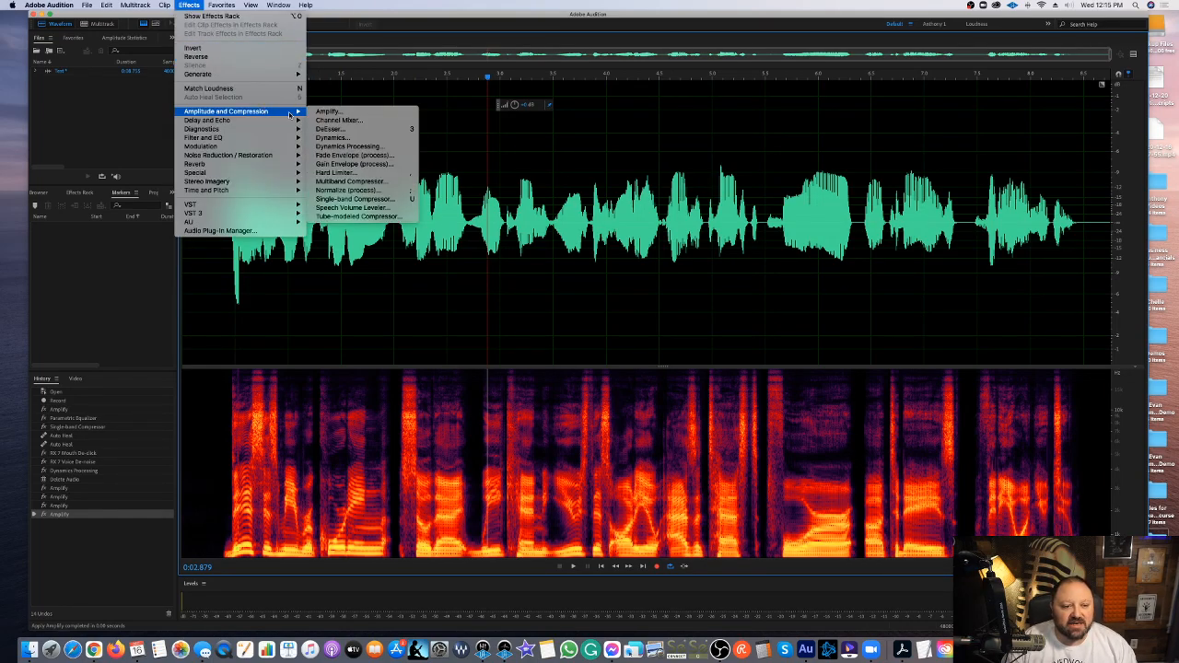
pyautogui.click(352, 191)
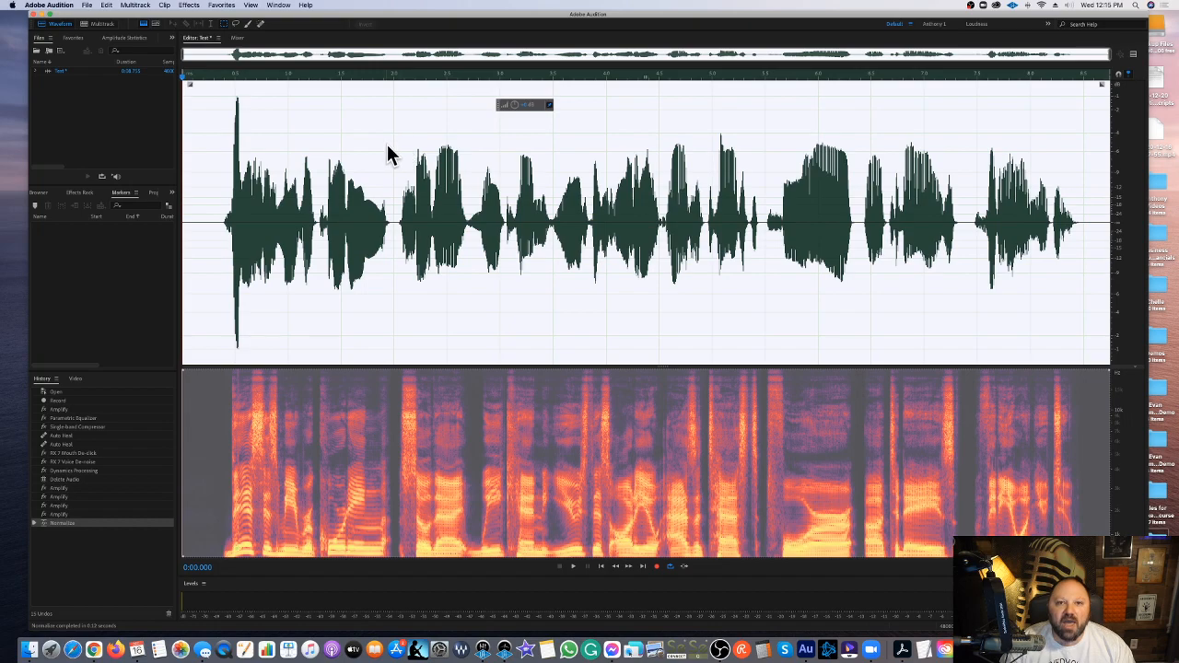
# Undo the normalization and the first peak's boost by stepping back through the history.
pyautogui.click(87, 514)
pyautogui.click(81, 506)
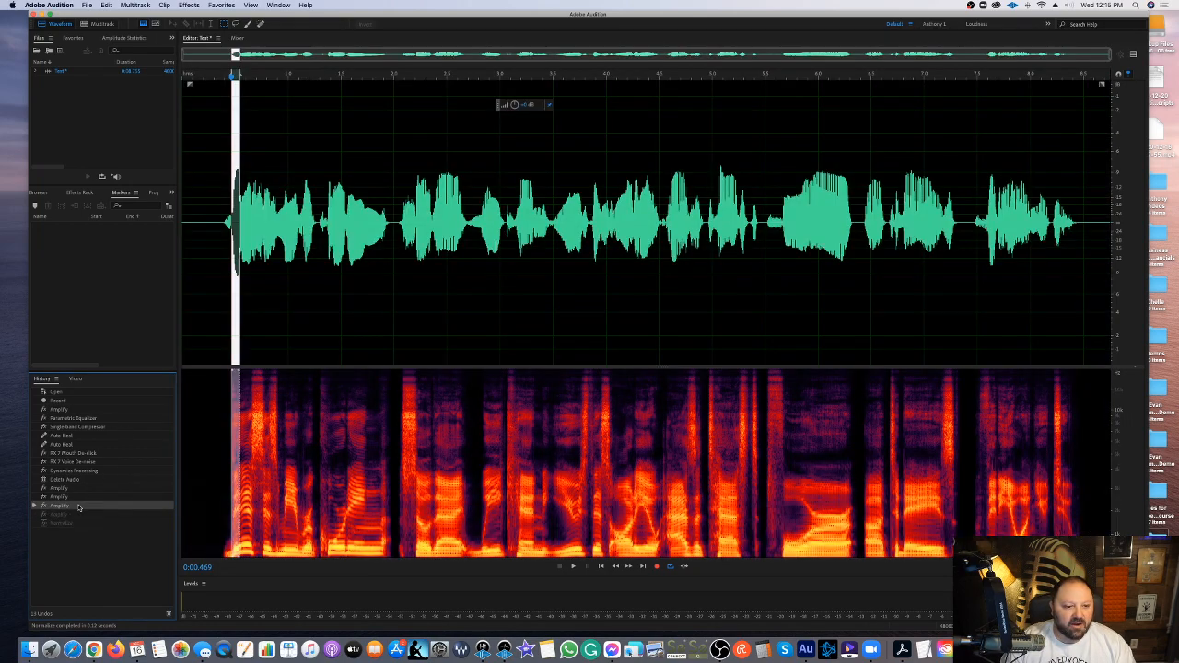
pyautogui.click(300, 230)
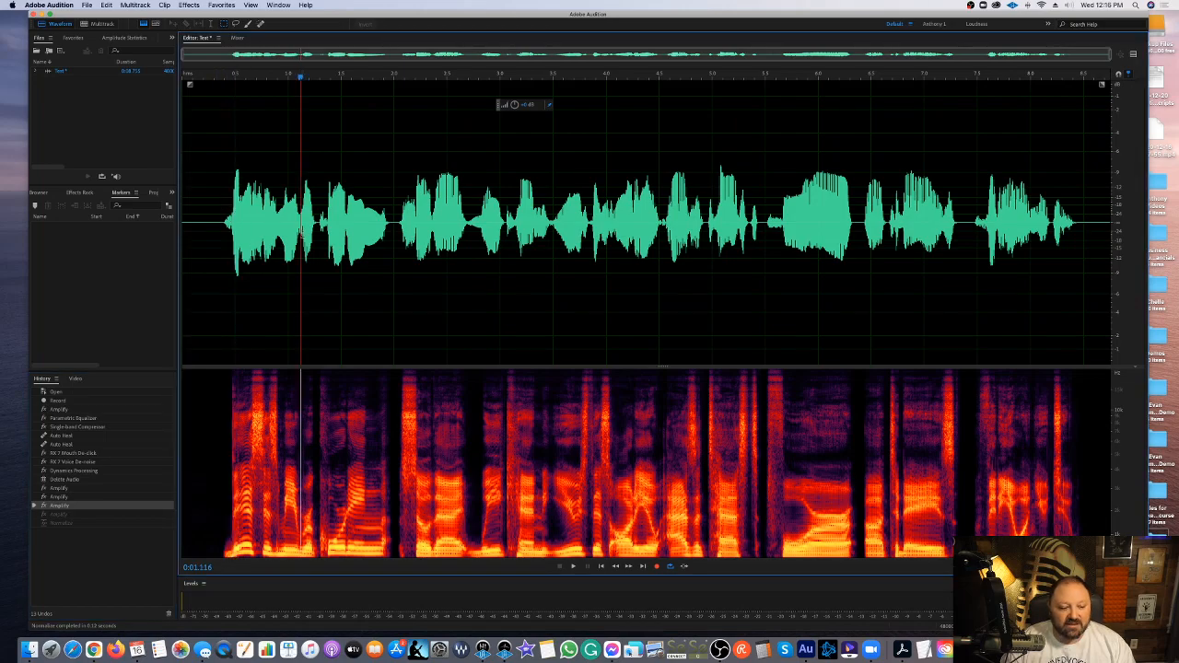
# Normalize the whole recording to -1 dB with its peaks left at even levels.
pyautogui.click(189, 4)
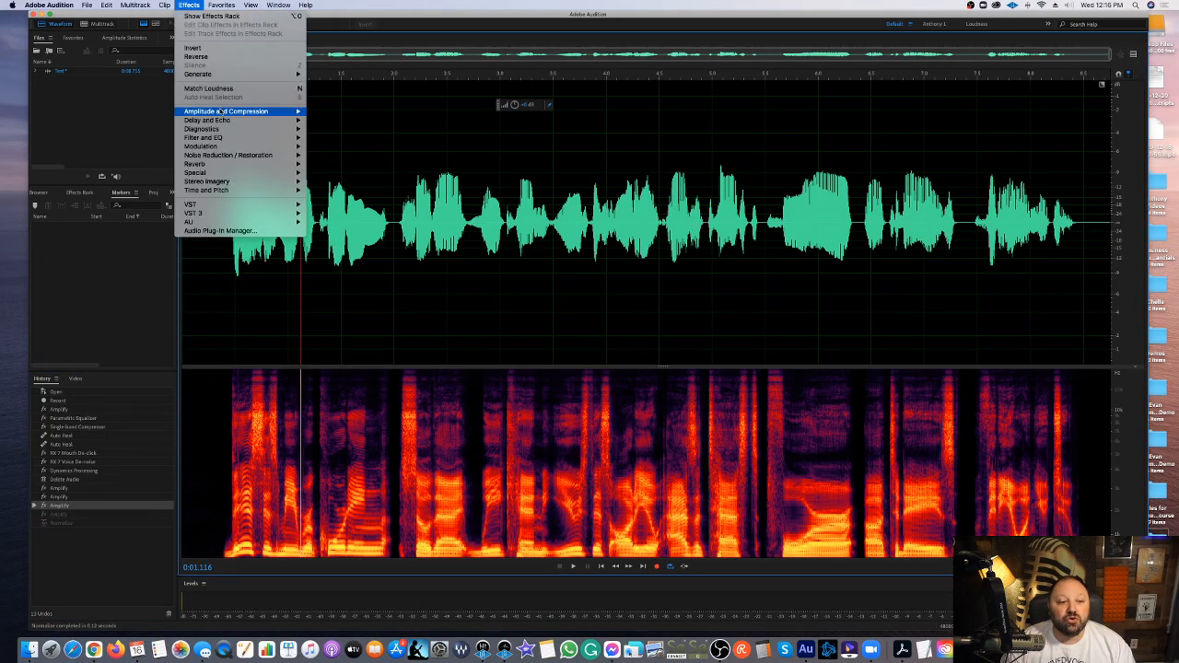
pyautogui.moveTo(275, 110)
pyautogui.click(350, 190)
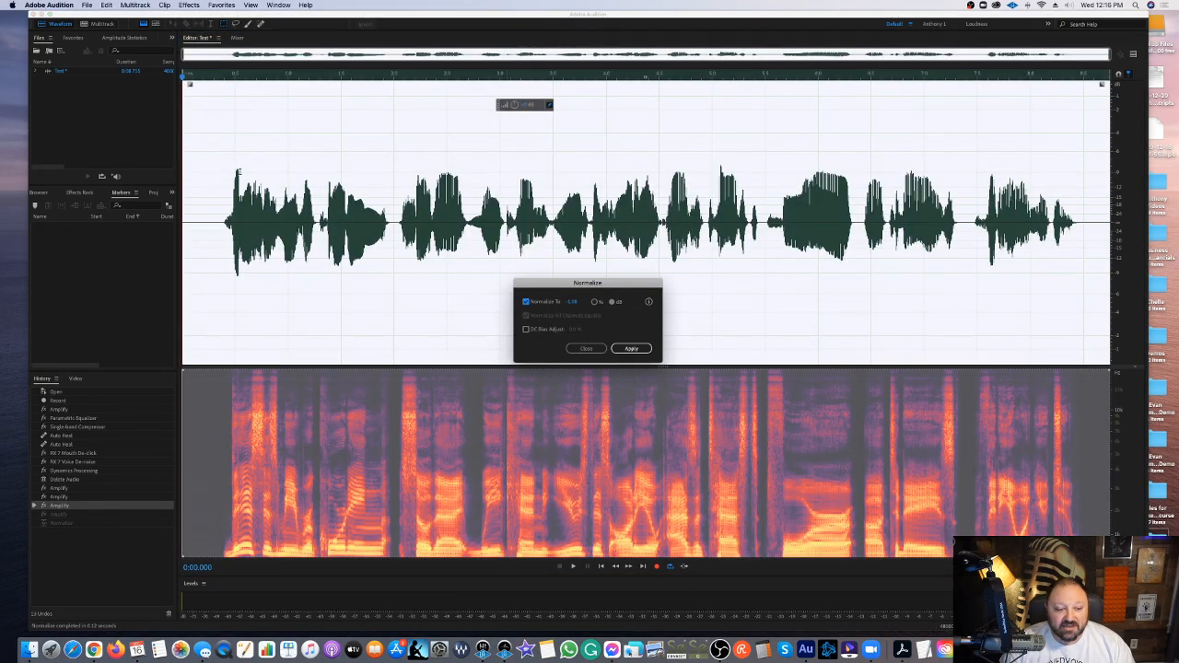
pyautogui.click(639, 349)
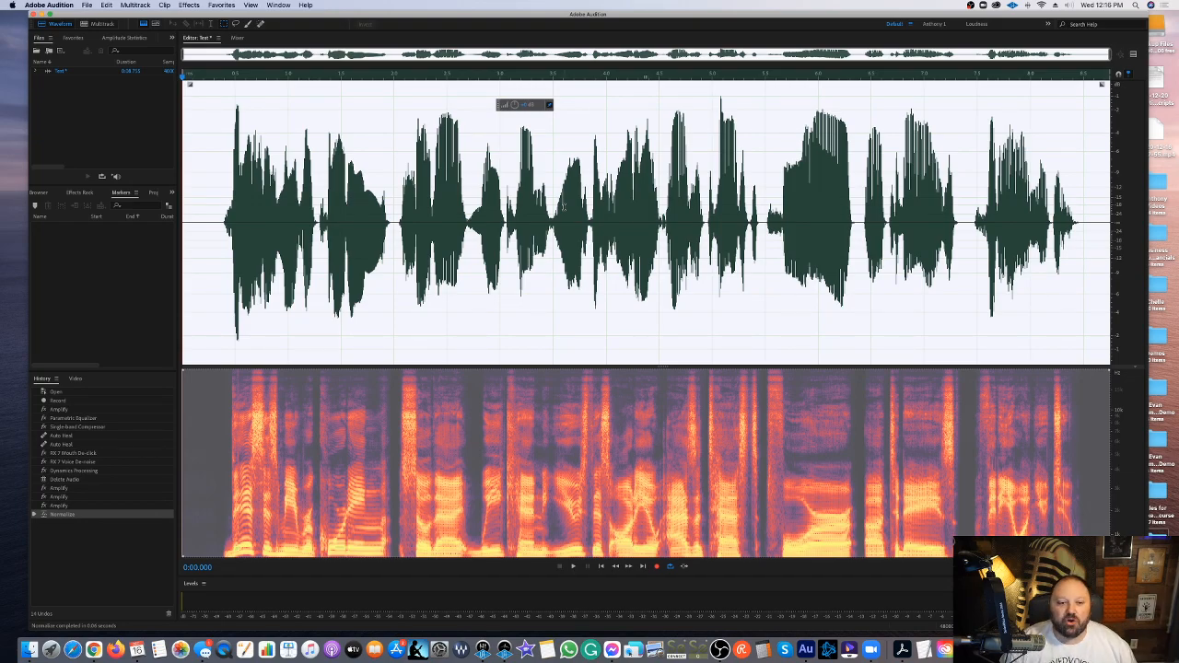
# Clear the selection and play back the recording from about 0.35 s.
pyautogui.click(564, 206)
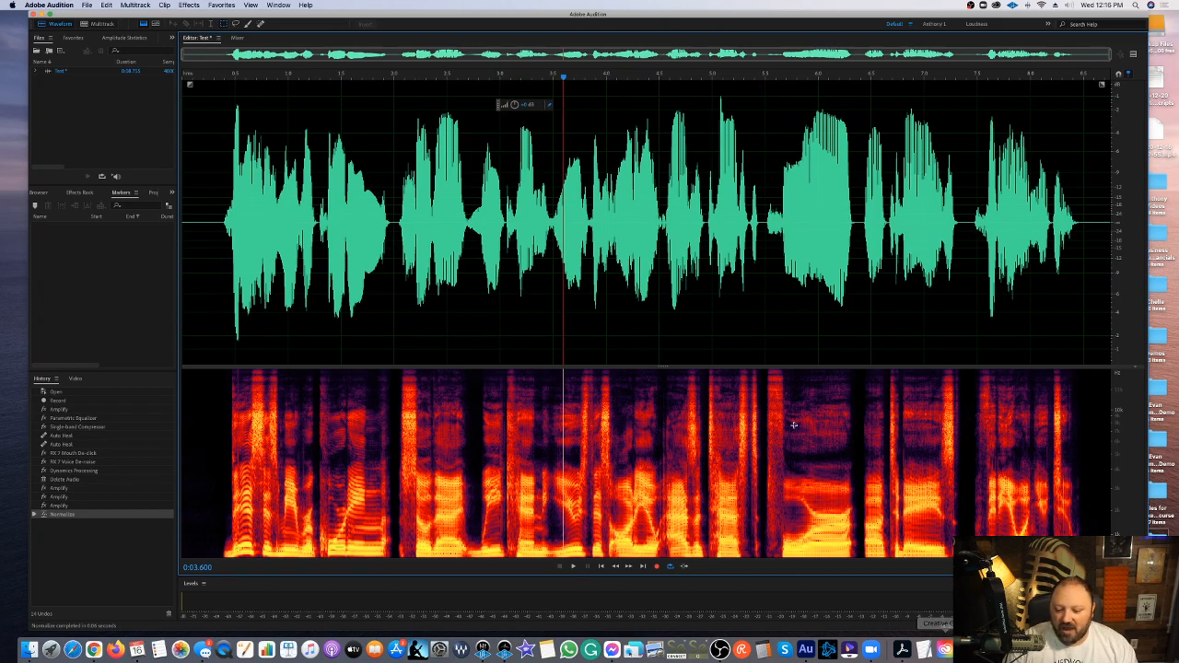
pyautogui.click(219, 236)
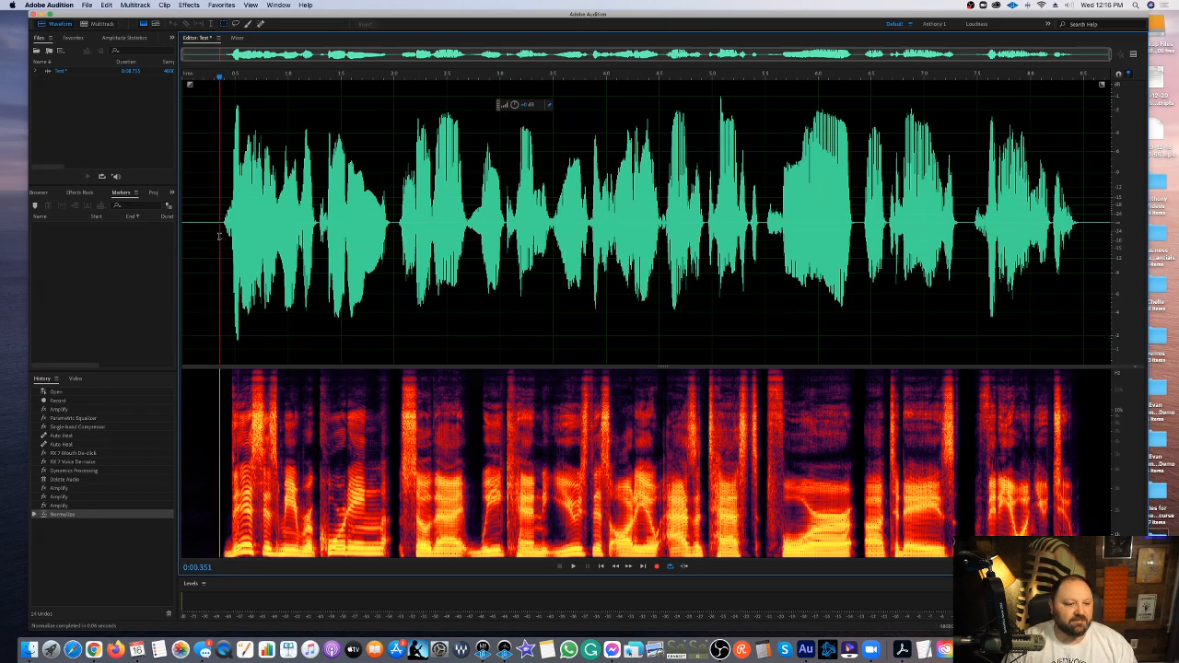
pyautogui.press('space')
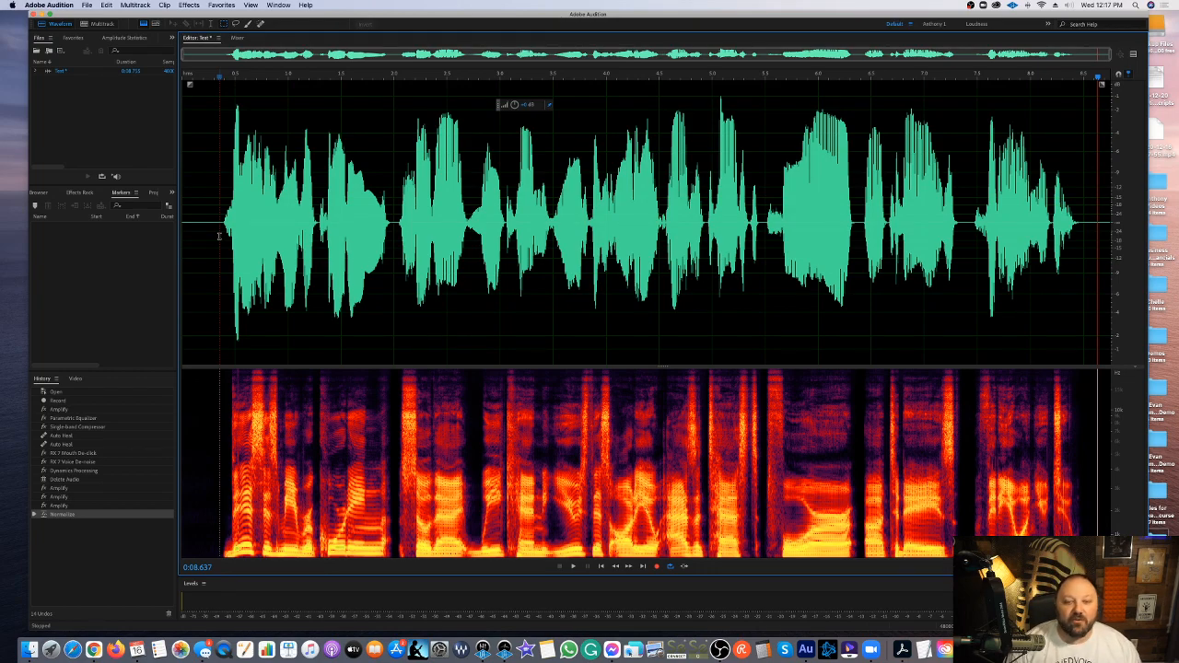
# Start saving the recording under a new file and choose the Desktop as its location.
pyautogui.click(86, 4)
pyautogui.click(118, 121)
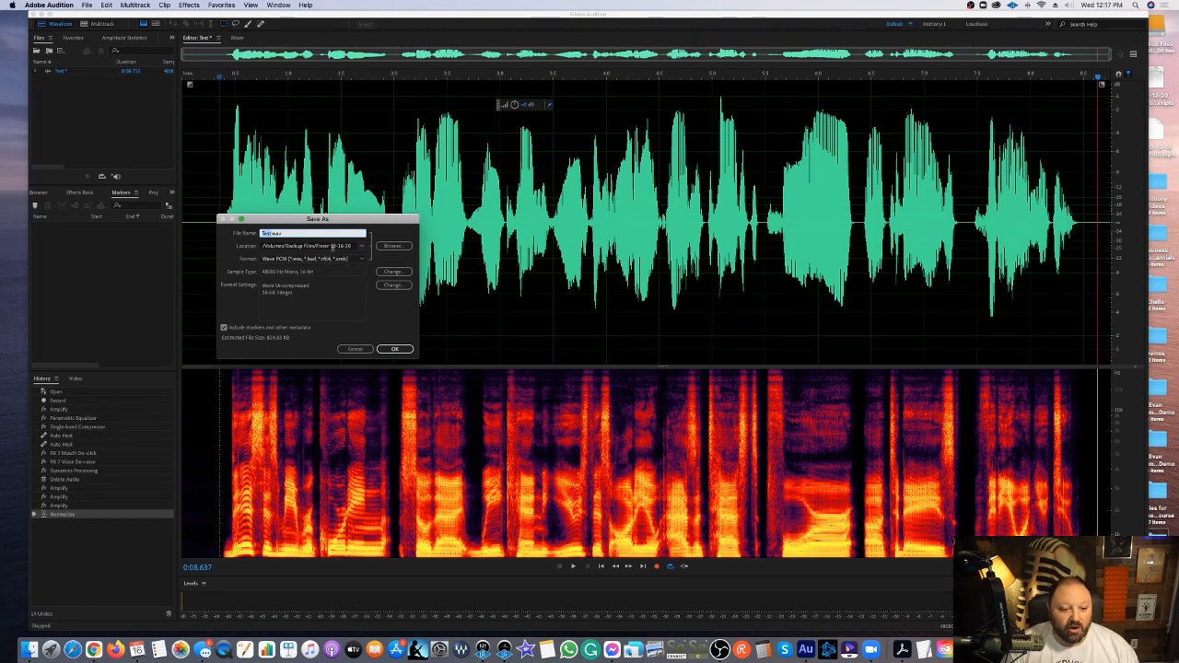
pyautogui.click(363, 249)
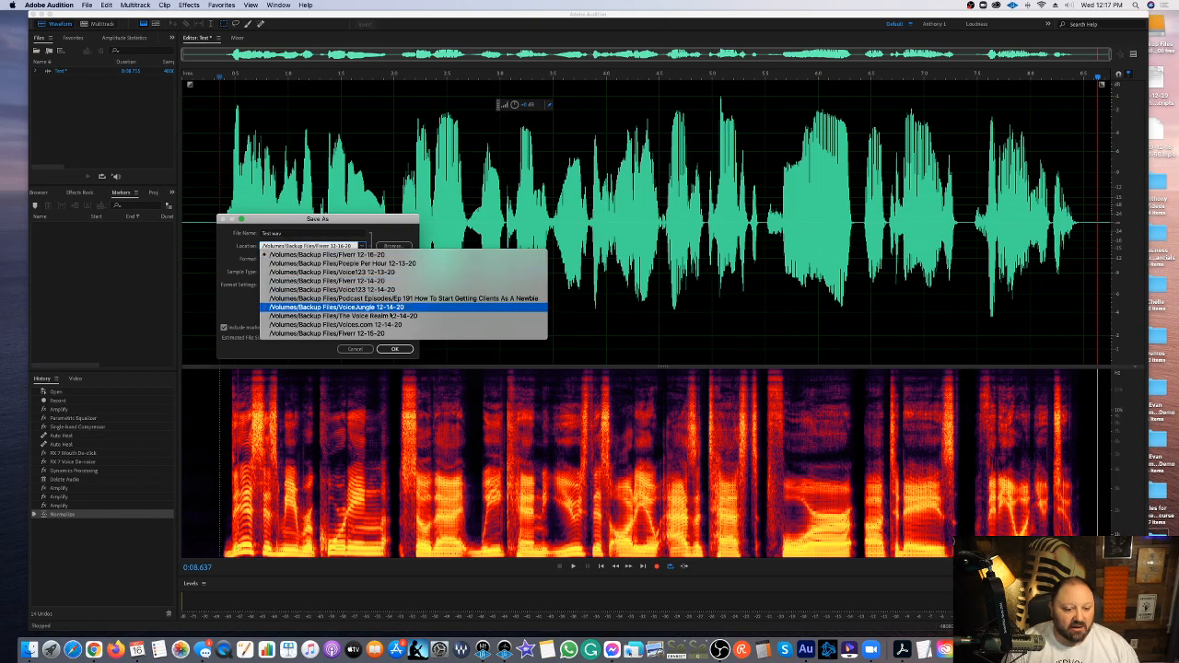
pyautogui.click(396, 254)
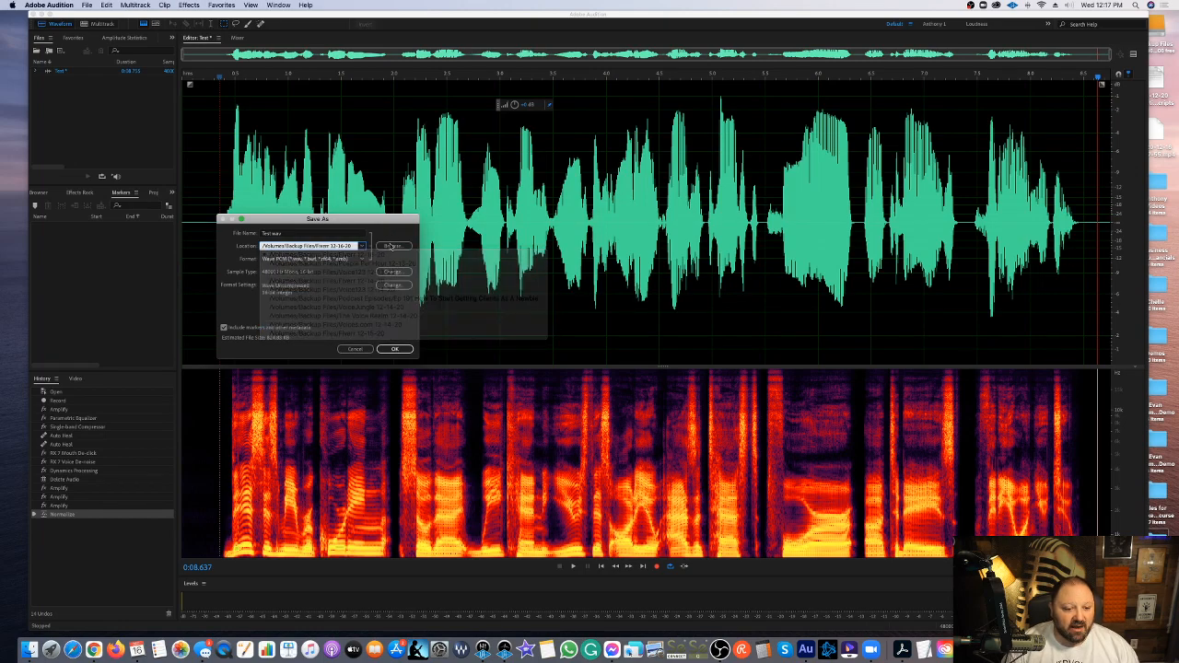
pyautogui.click(392, 248)
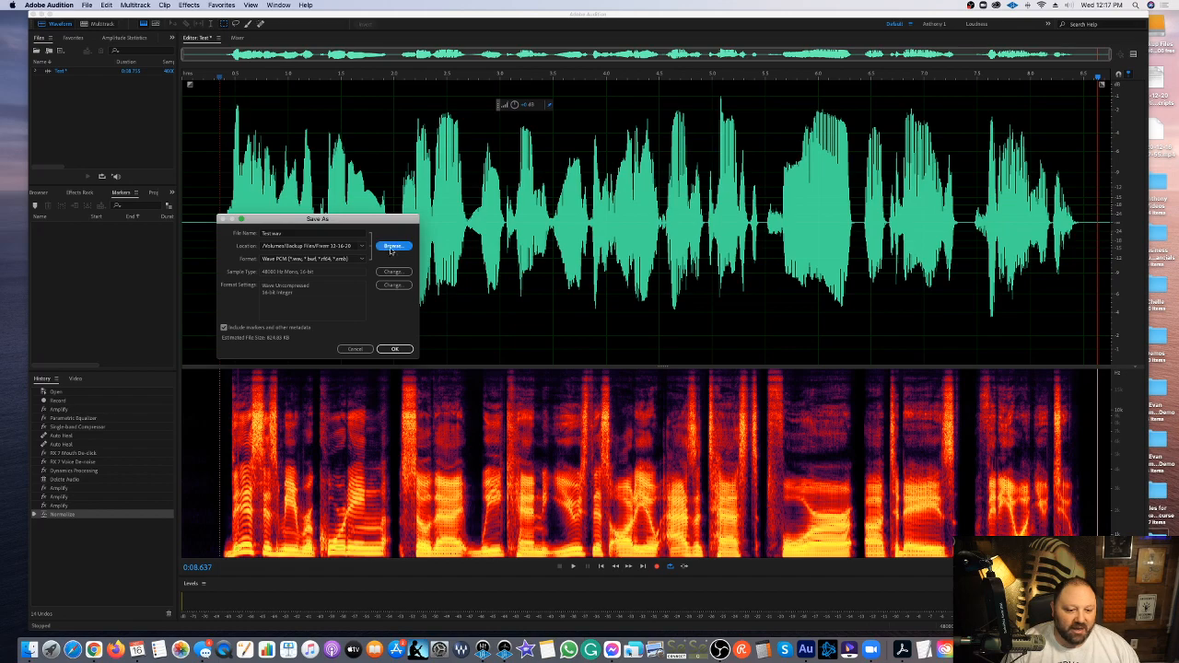
pyautogui.click(277, 396)
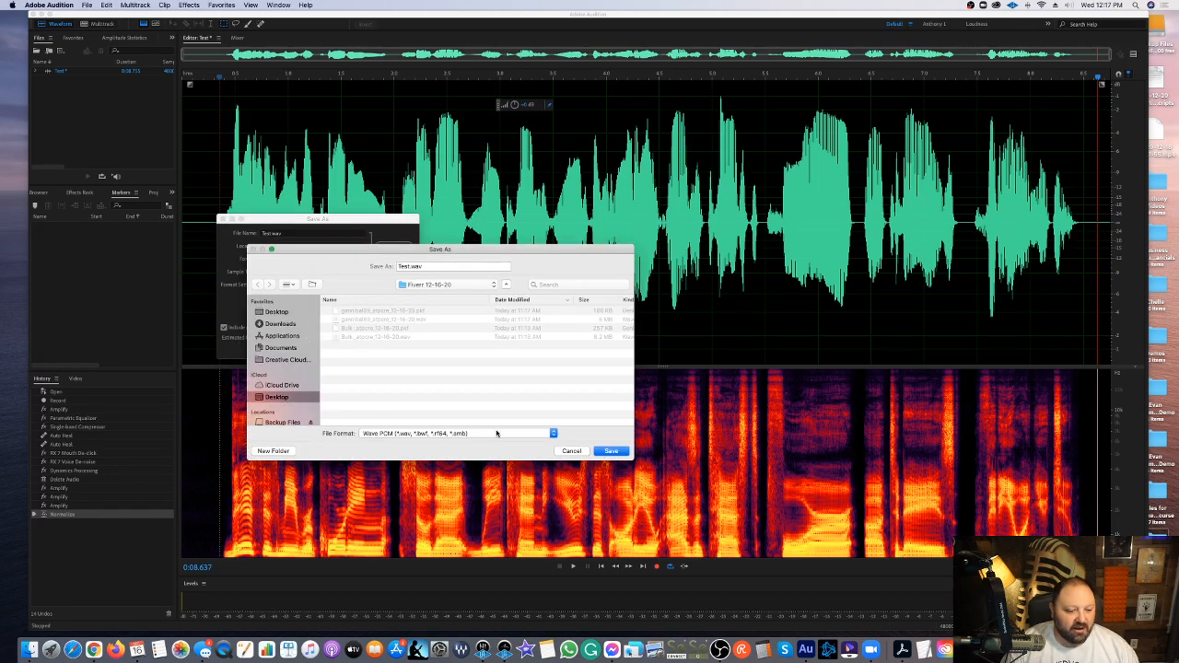
pyautogui.click(610, 450)
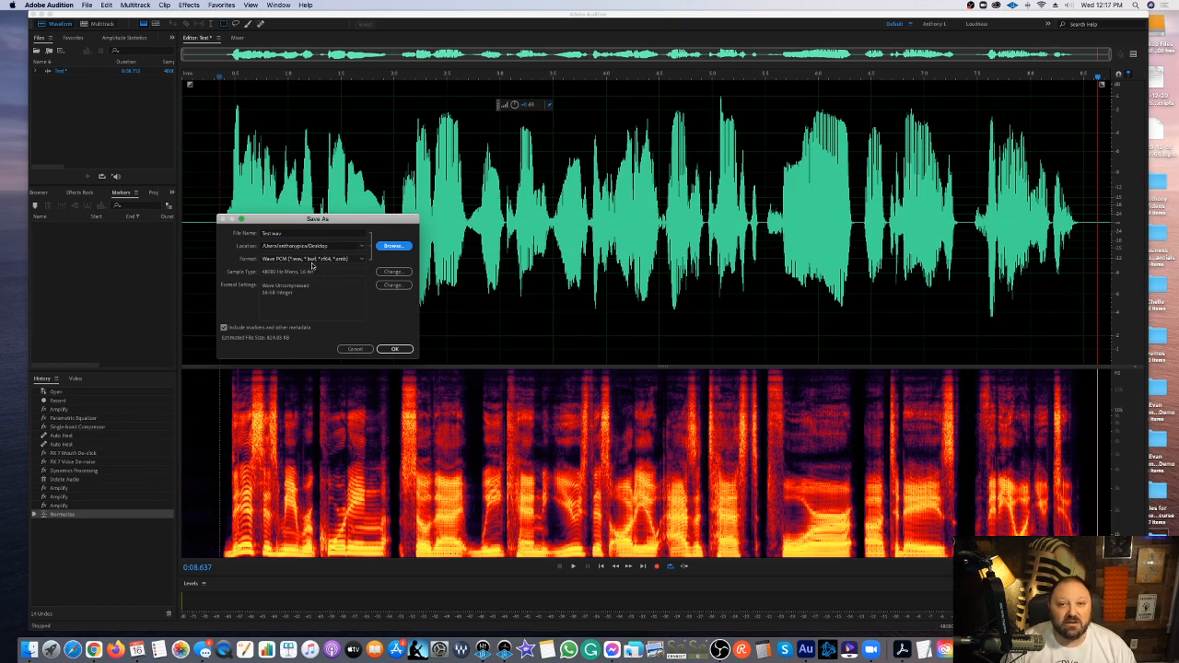
# Set the format to MP3 Audio and save the file as Test.mp3, accepting the lossy compression.
pyautogui.click(357, 260)
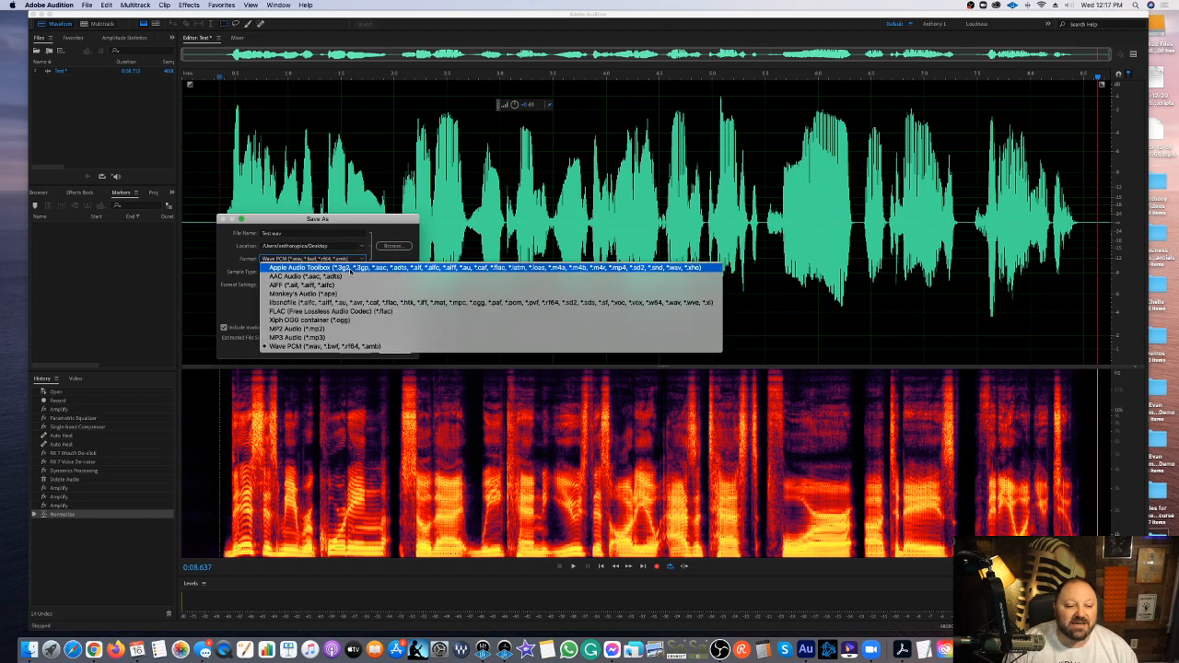
pyautogui.click(342, 339)
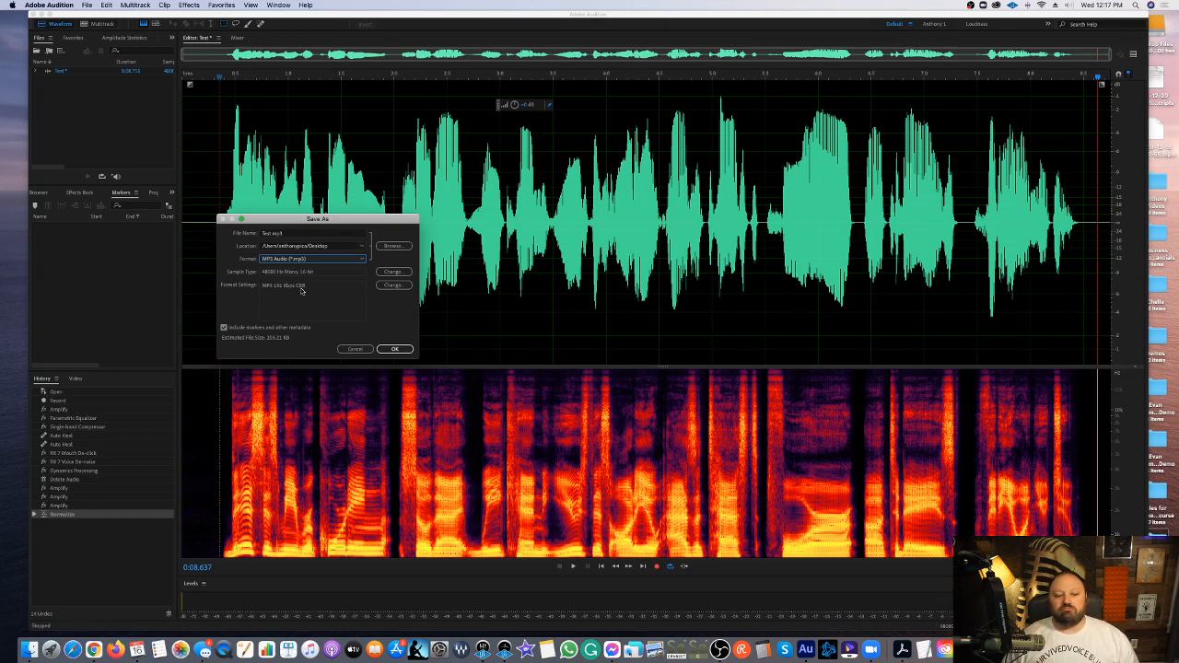
pyautogui.click(395, 349)
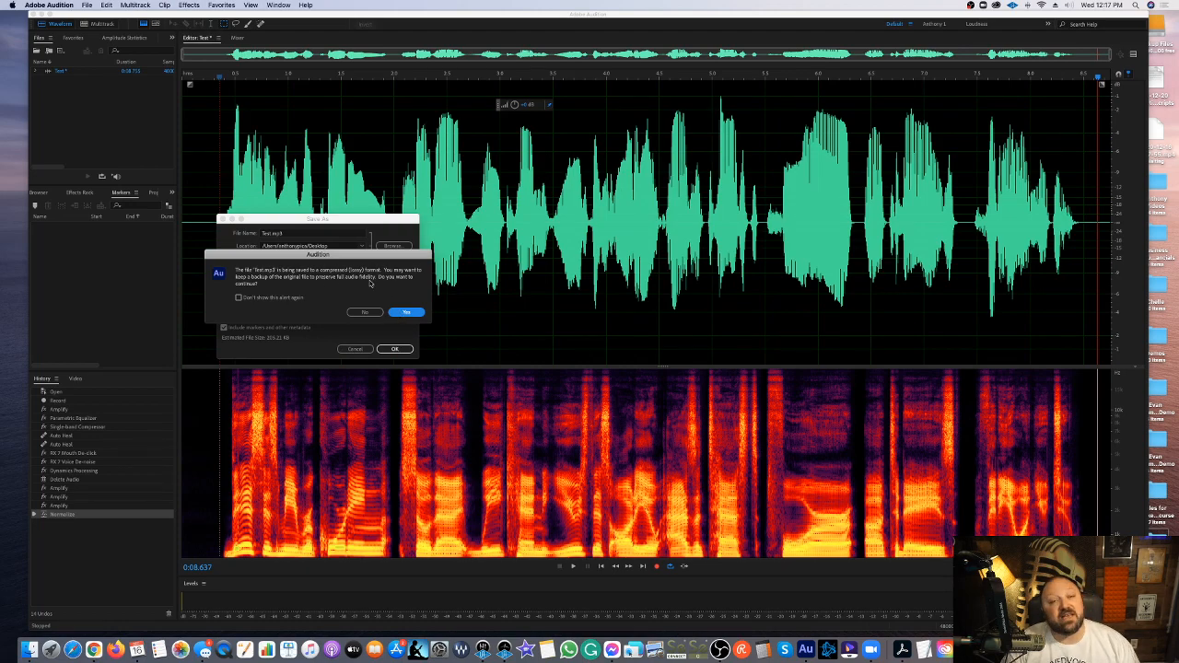
pyautogui.click(404, 311)
pyautogui.click(412, 307)
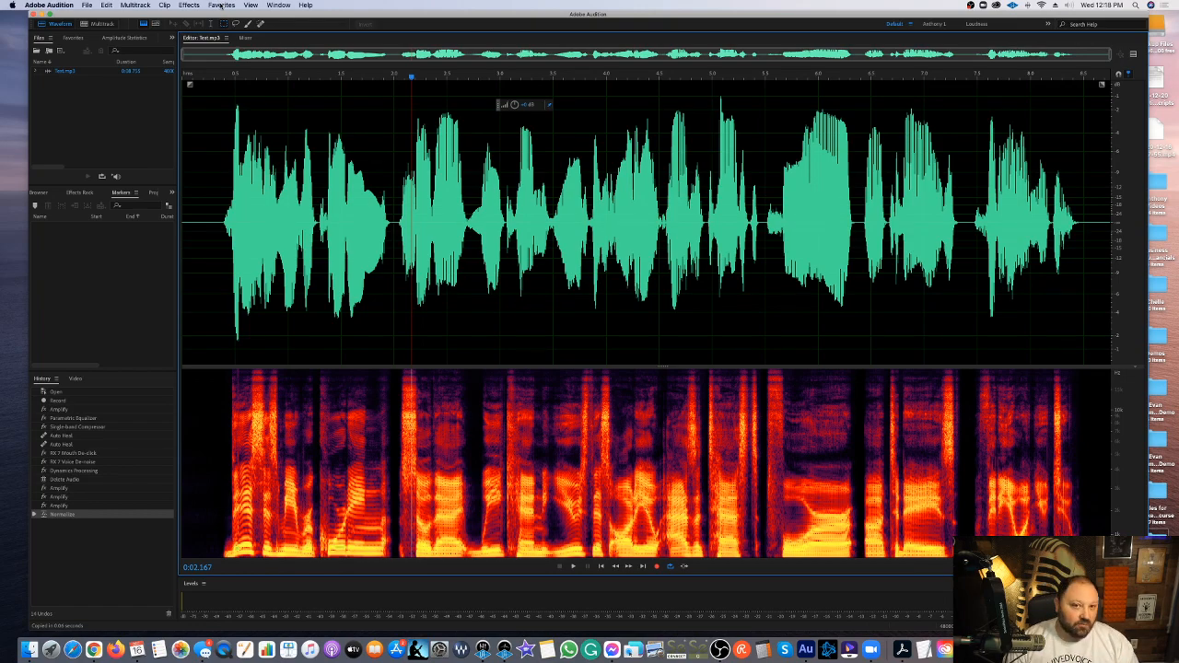
# Review the list of saved favorites with its favorite-recording option, and examine the keyboard shortcut assignments.
pyautogui.click(221, 5)
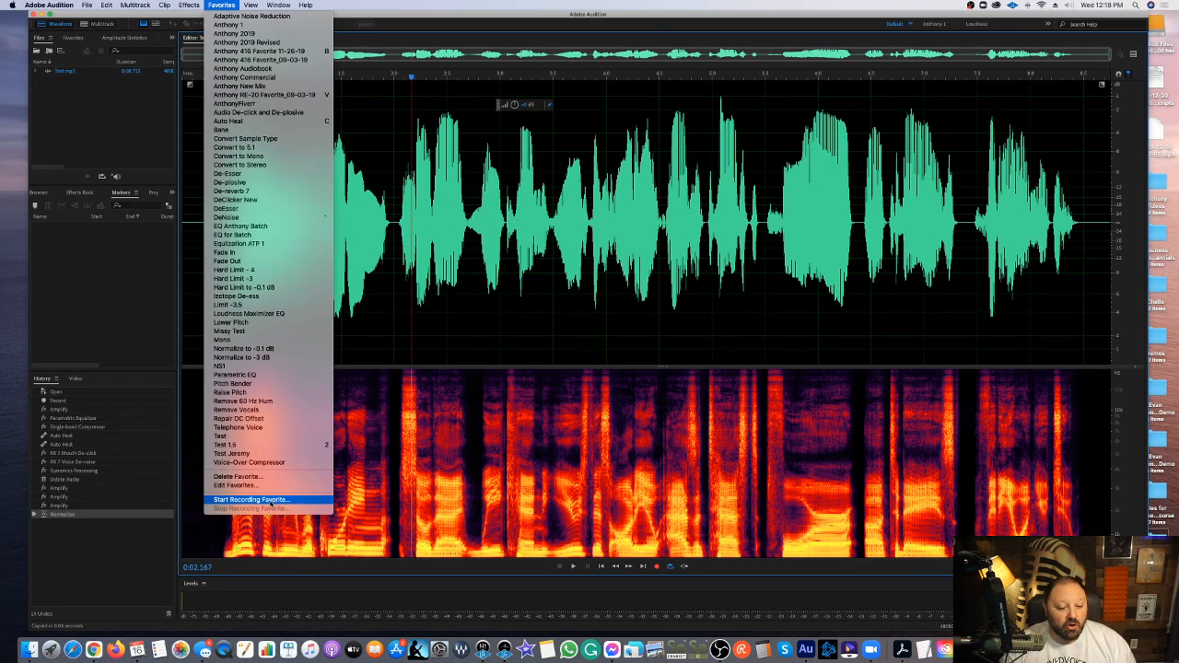
pyautogui.click(438, 307)
pyautogui.click(107, 5)
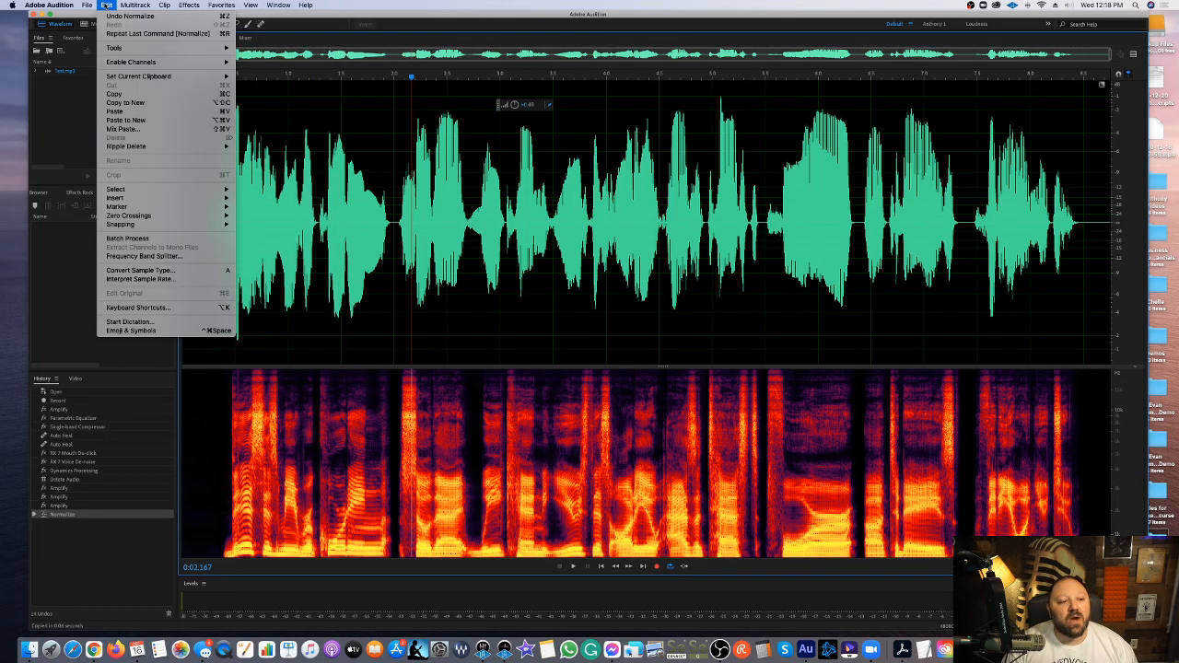
pyautogui.click(159, 307)
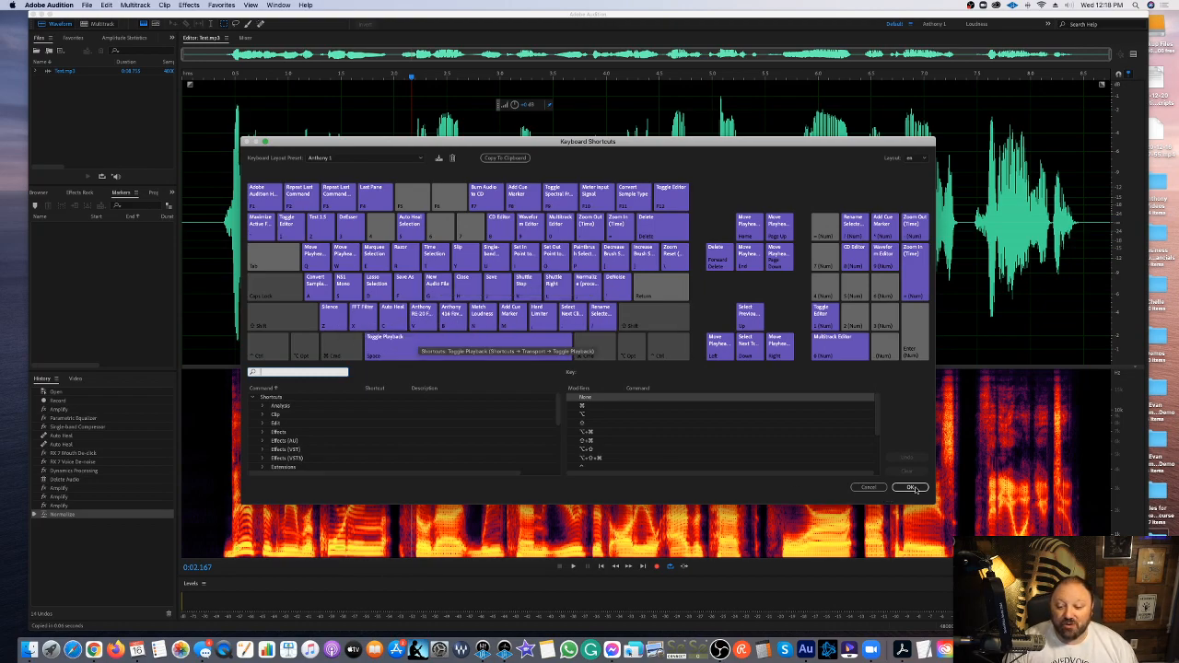
pyautogui.click(915, 489)
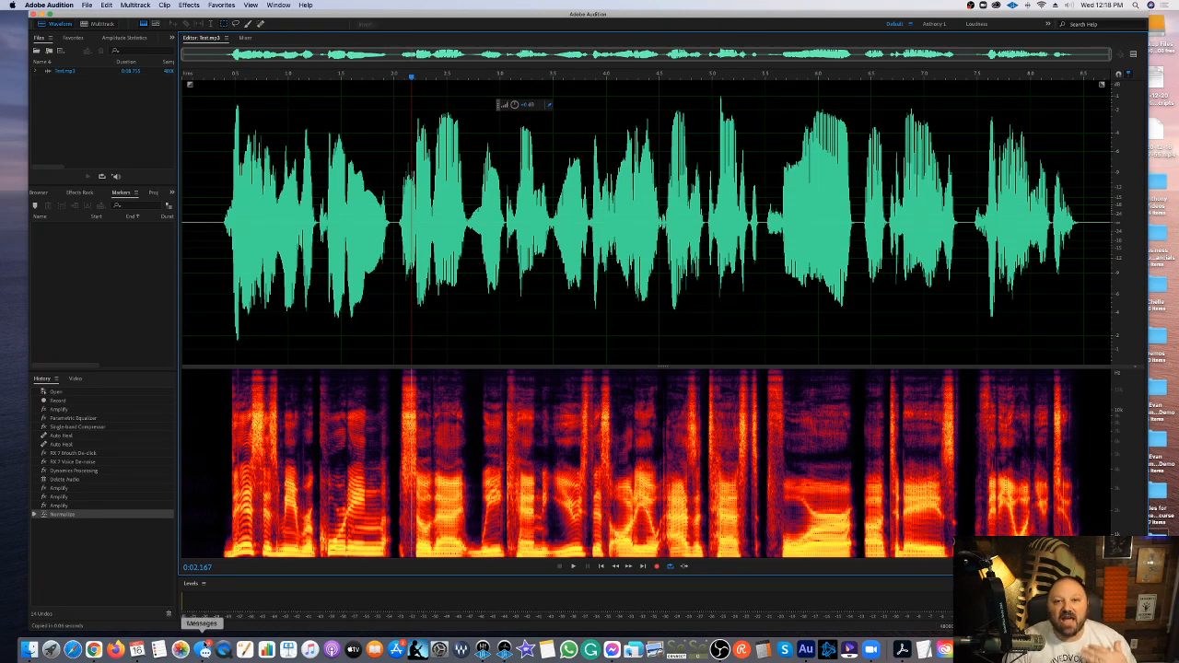
# Switch to OBS and activate the Editing Station Main scene.
pyautogui.click(720, 648)
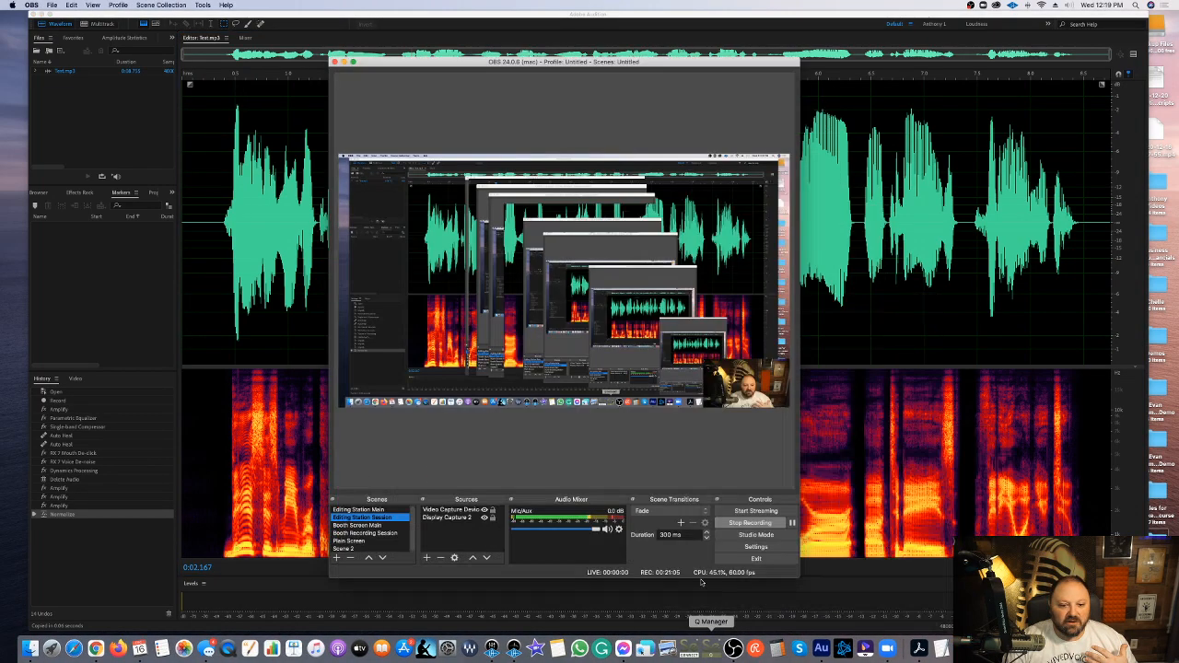
pyautogui.click(378, 511)
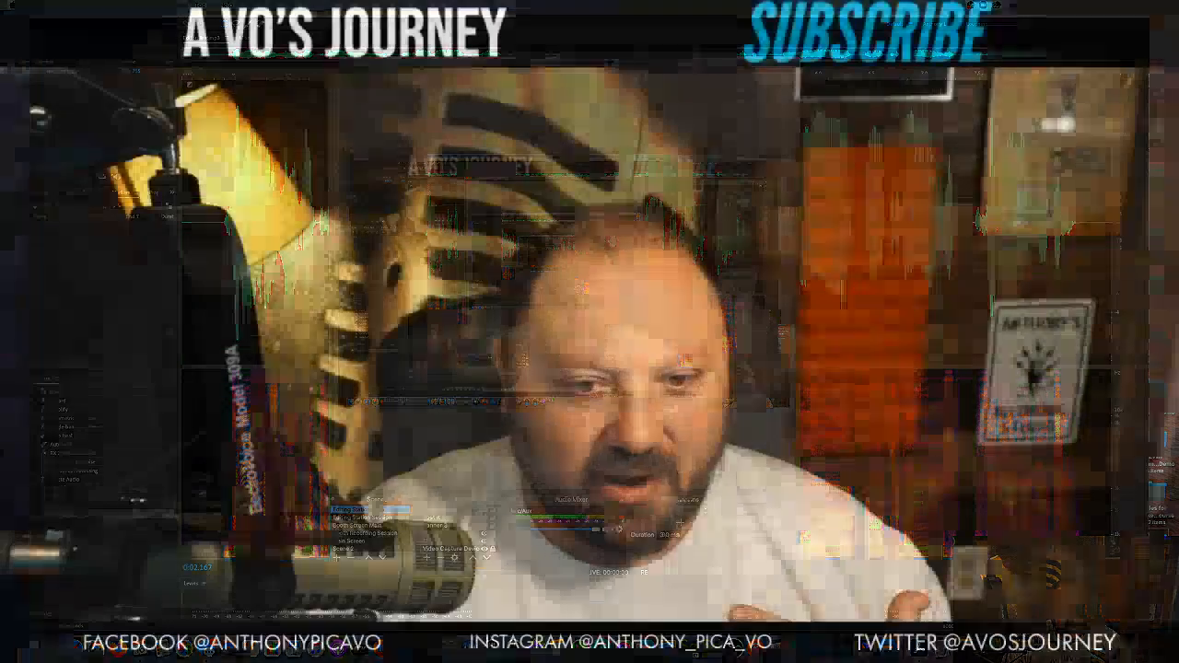